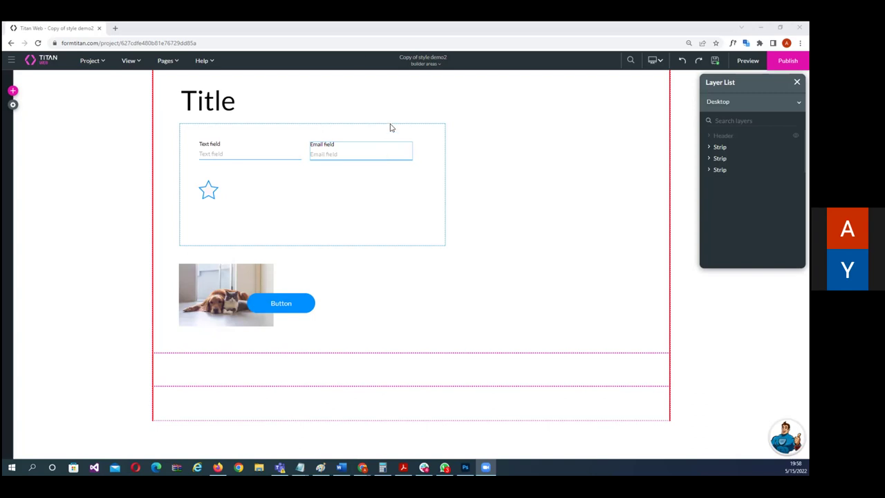
- Look through the available Input elements and the Overview of the project settings
left_click(16, 91)
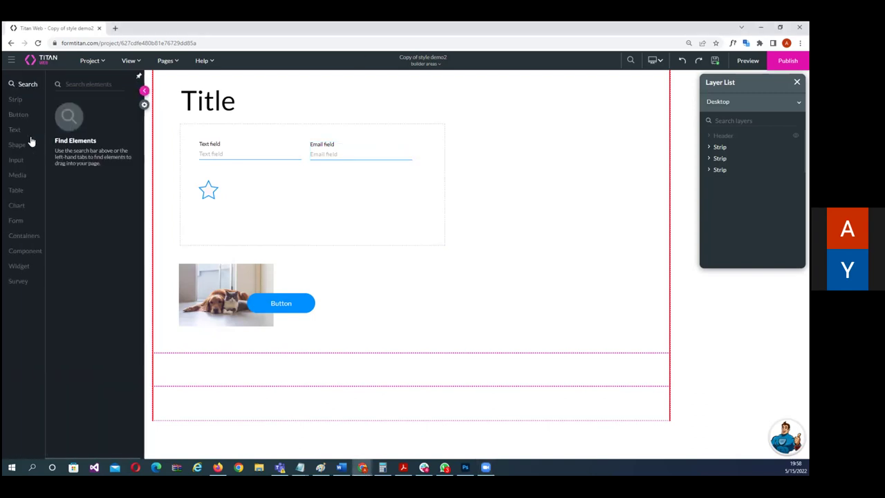
left_click(17, 161)
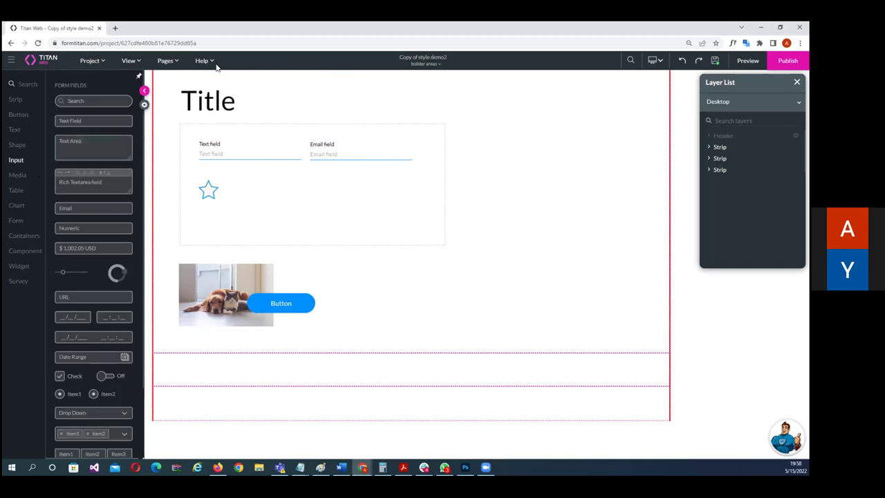
left_click(145, 106)
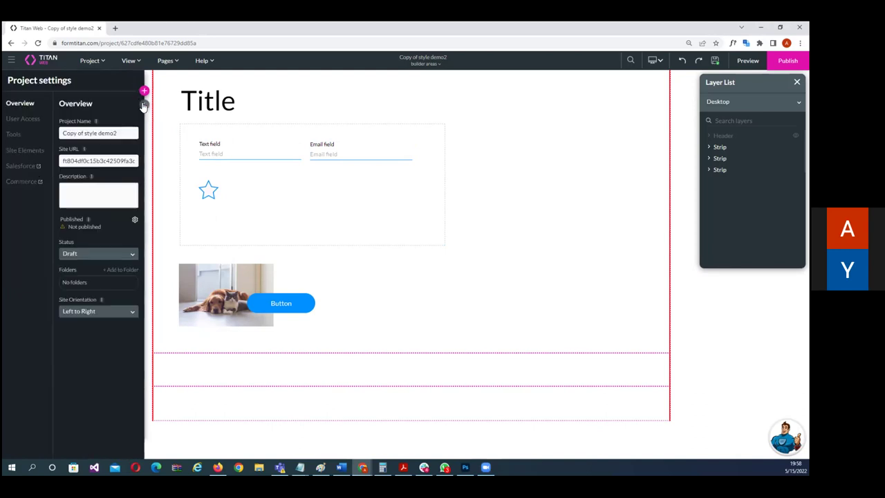
left_click(143, 105)
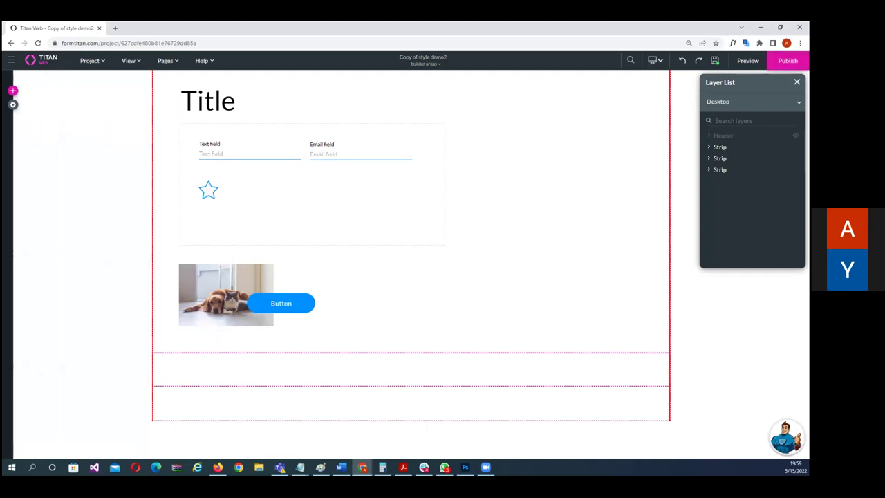
- View the Email field's style and settings windows, and move the Layer List beside the container
left_click(379, 158)
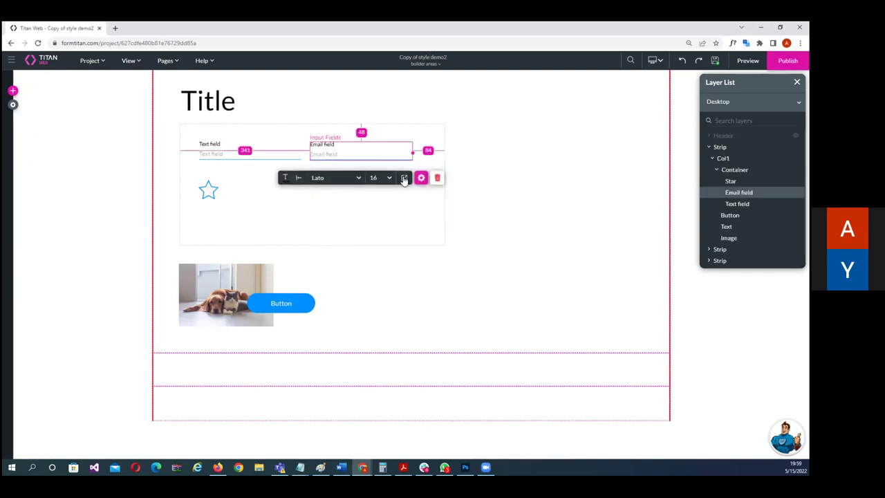
left_click(405, 179)
left_click_drag(608, 101, 520, 101)
left_click(421, 177)
left_click_drag(682, 74, 570, 110)
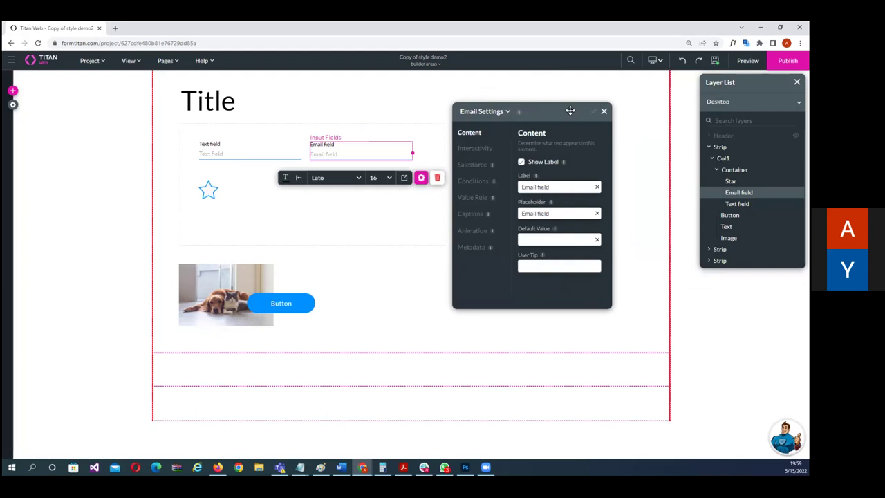
left_click_drag(768, 82, 566, 126)
left_click(604, 111)
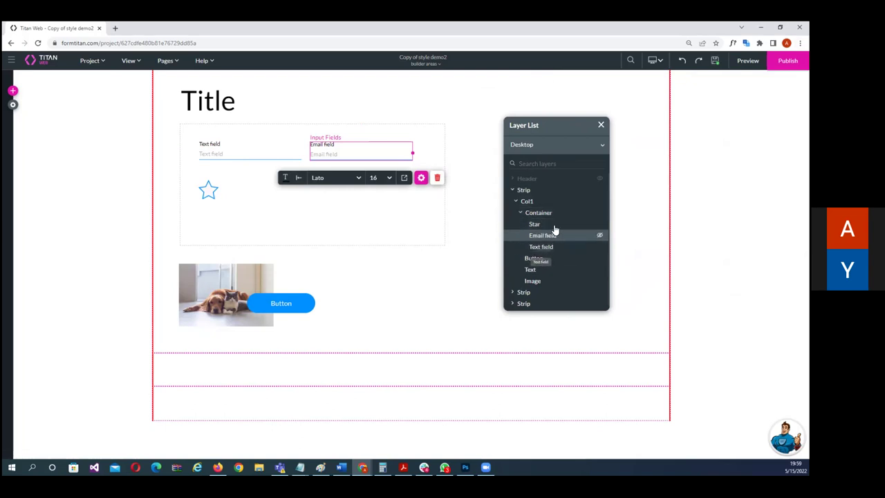
- Add a Primary button to the empty strip directly below the main strip
left_click(522, 213)
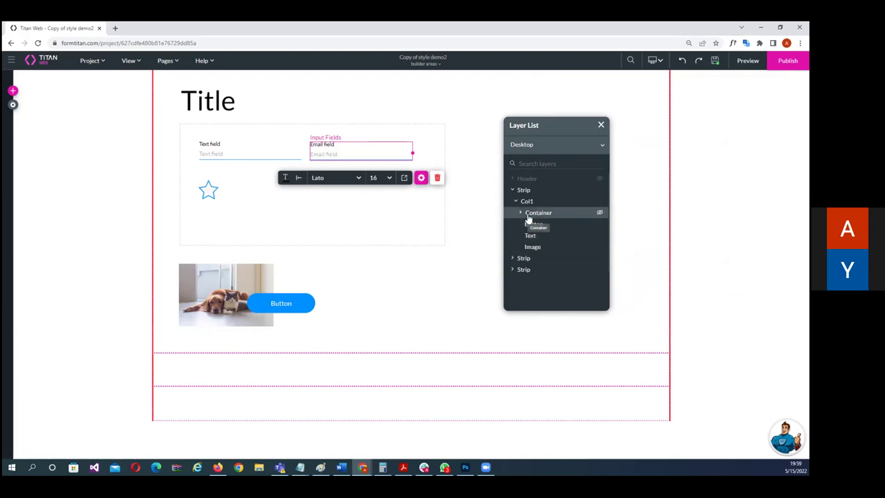
left_click(410, 372)
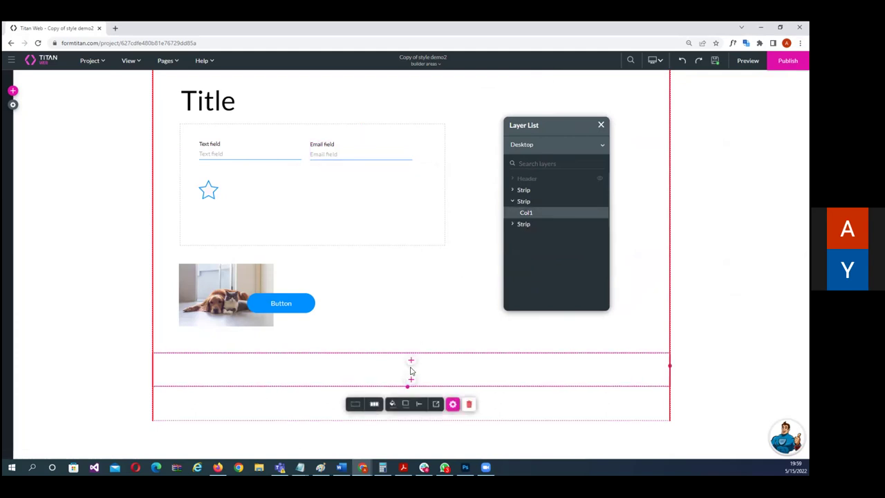
left_click(12, 91)
left_click(18, 114)
left_click_drag(88, 106, 353, 373)
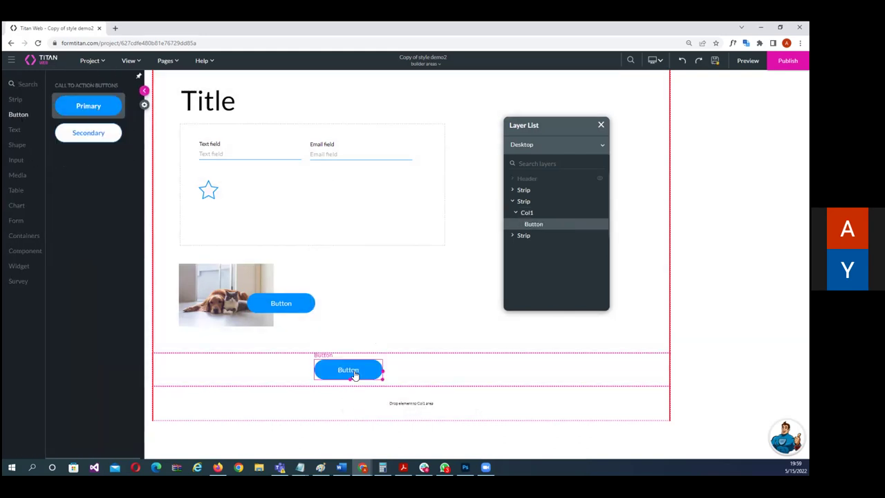
- Add a Title text to the lowest strip and increase the strip's height to fit it
left_click(15, 131)
left_click_drag(70, 117, 290, 406)
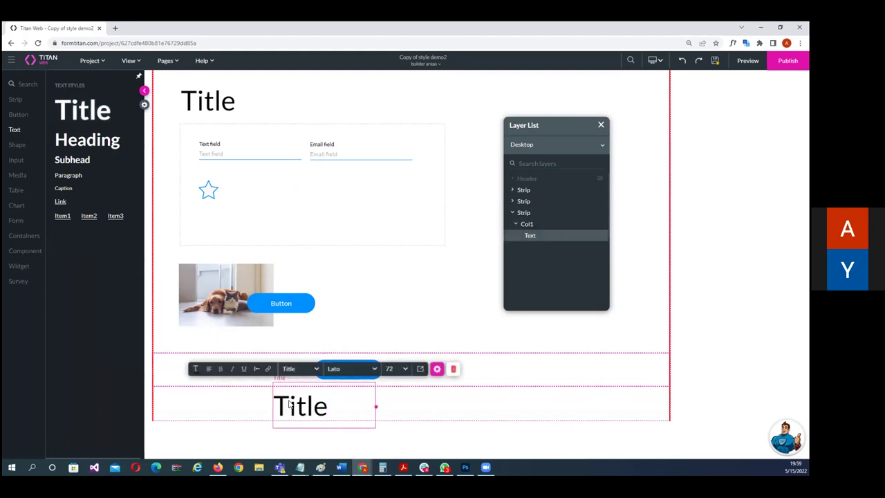
left_click(422, 407)
left_click_drag(406, 428, 406, 441)
left_click(309, 403)
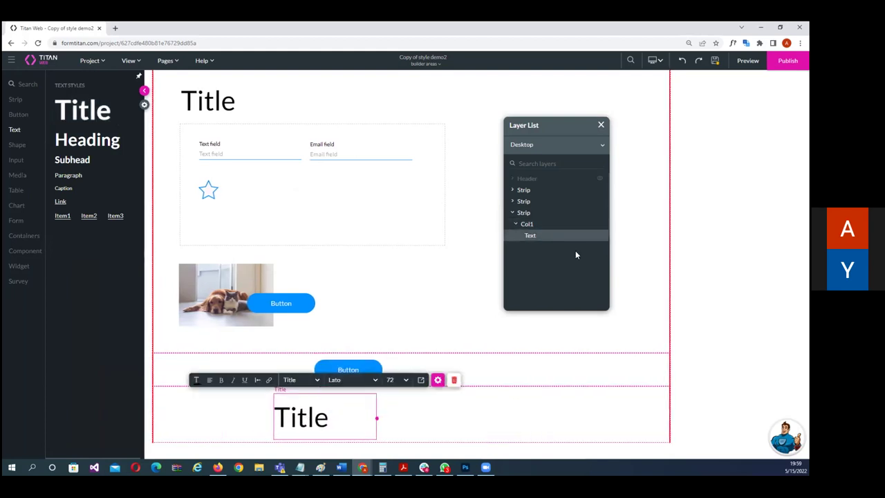
- Move the lowest strip above the button strip in the Layer List, and select its Title text there
left_click_drag(527, 215, 528, 192)
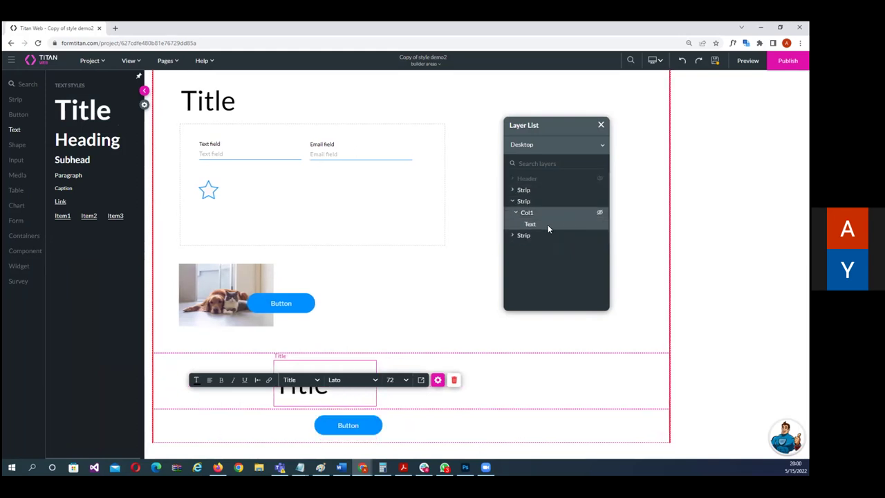
left_click(534, 380)
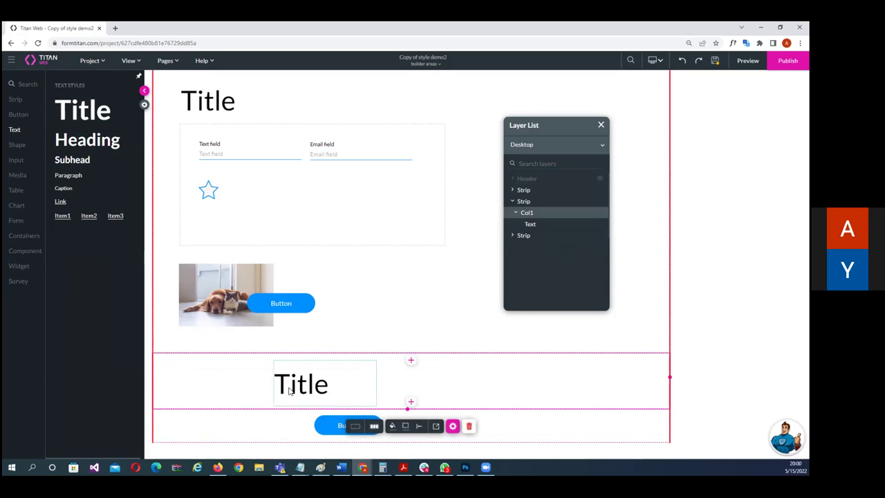
left_click(523, 191)
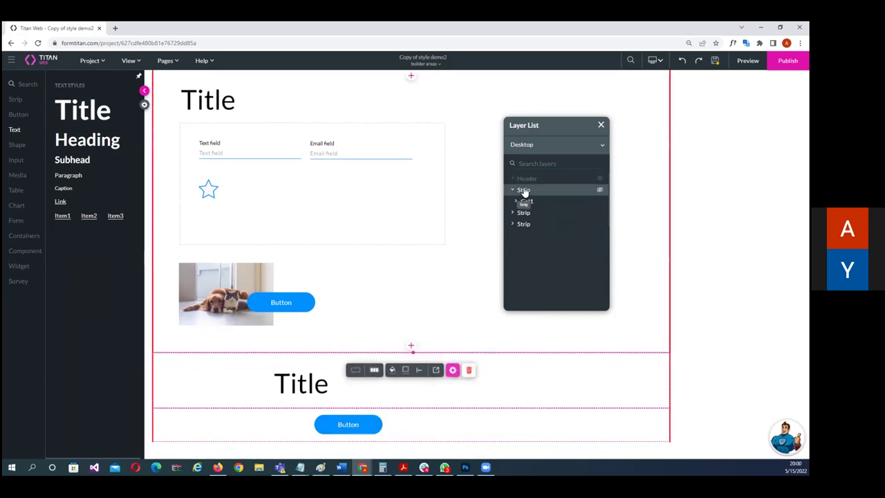
left_click(513, 190)
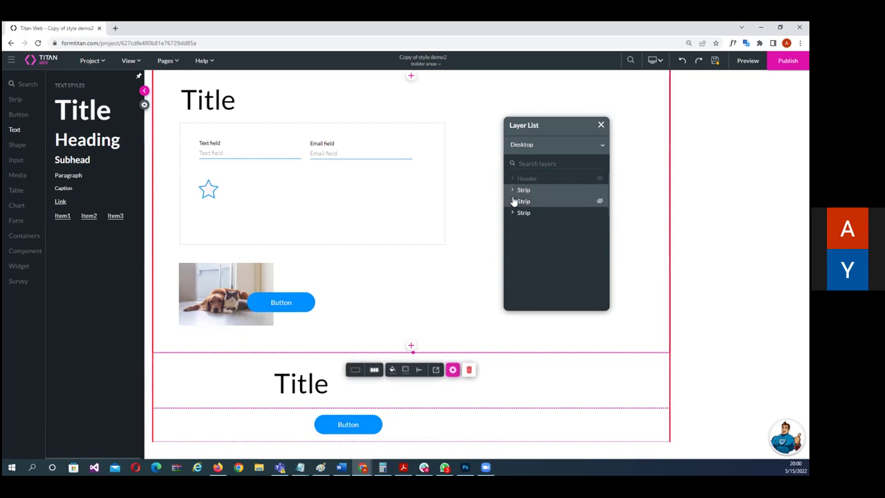
left_click(513, 201)
left_click(516, 213)
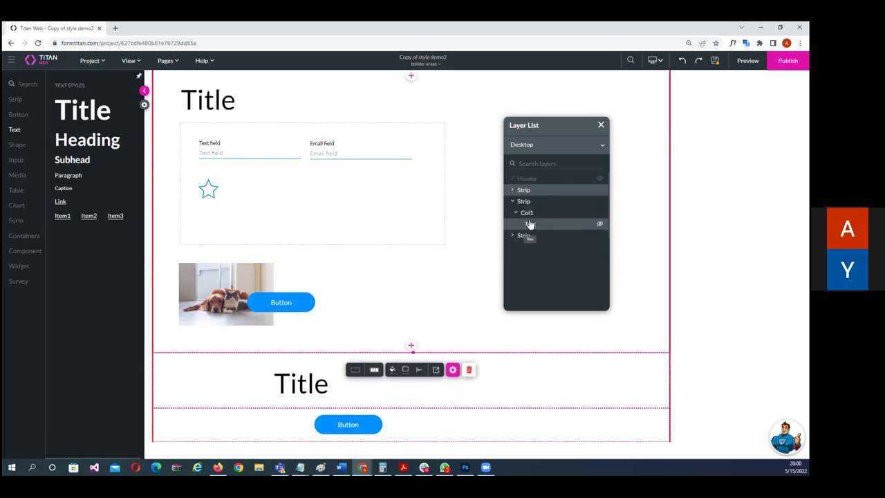
left_click(530, 224)
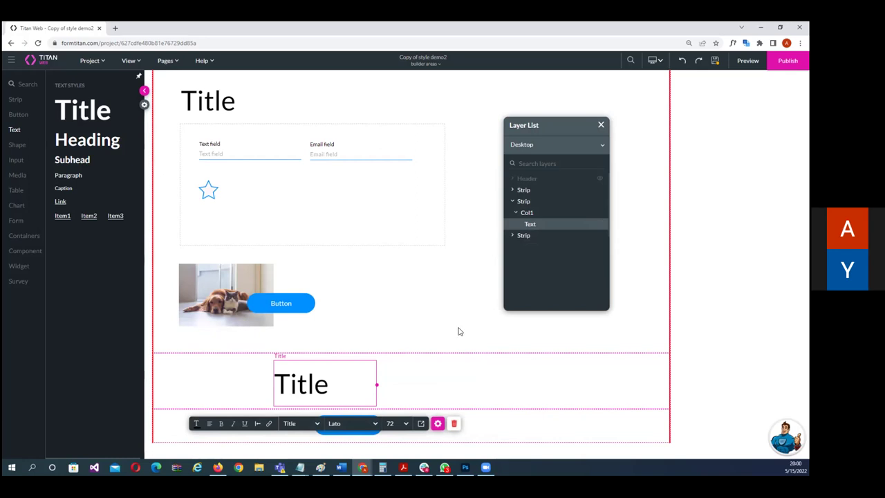
- Hide the lower Title text through the Layer List and check the page in preview
mouse_move(588, 227)
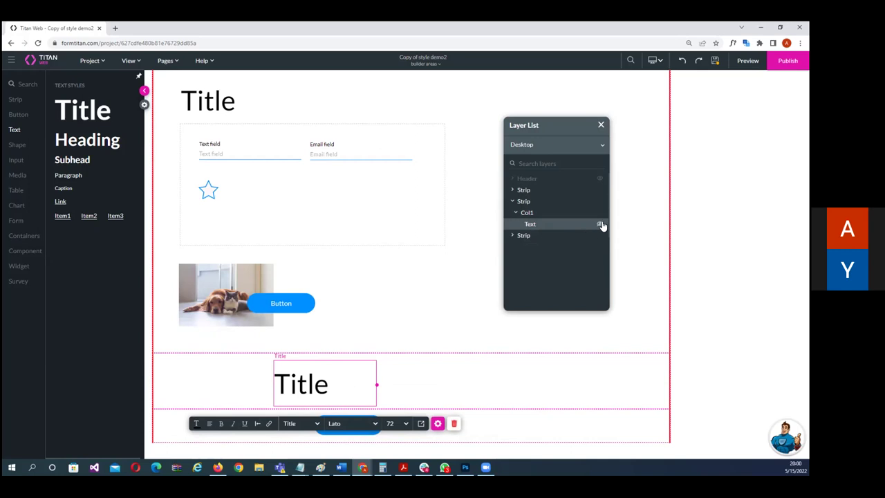
left_click(601, 226)
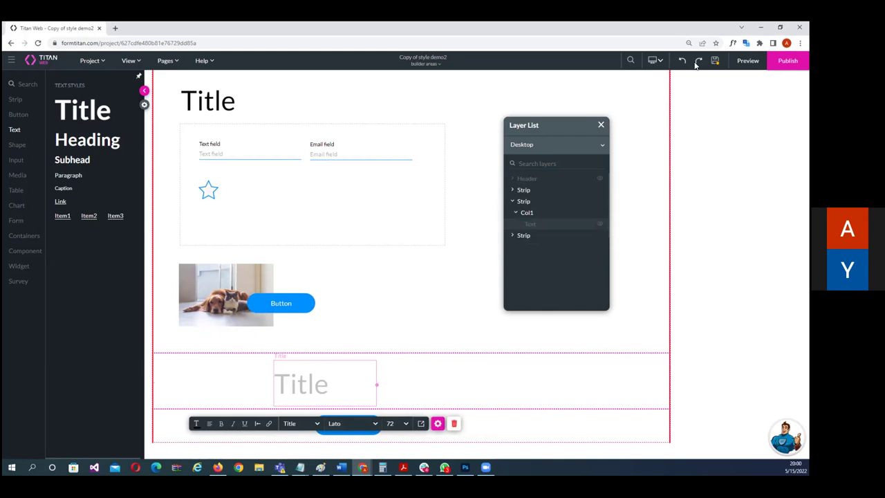
left_click(748, 60)
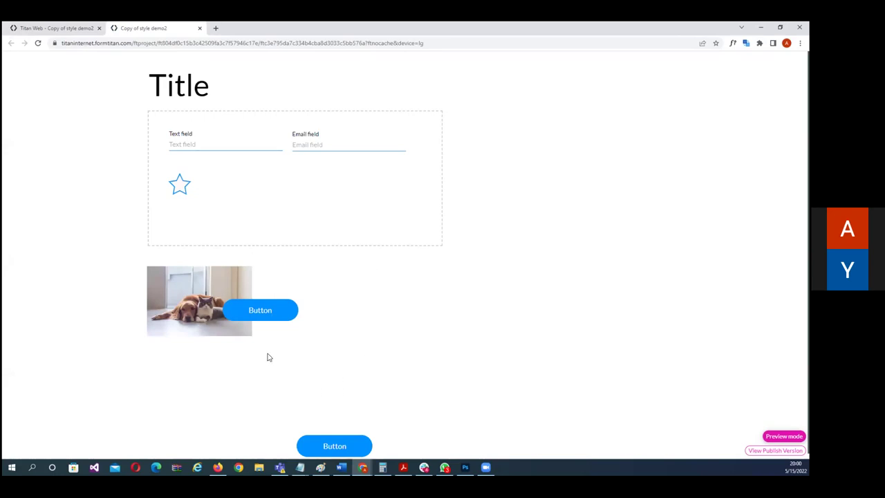
left_click(199, 28)
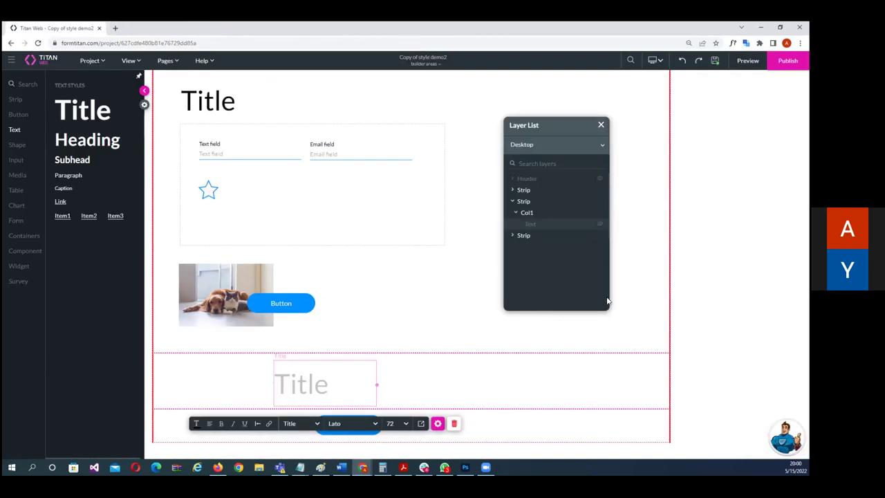
- Make the lower Title text visible again, and delete both strips below the main strip
left_click(599, 225)
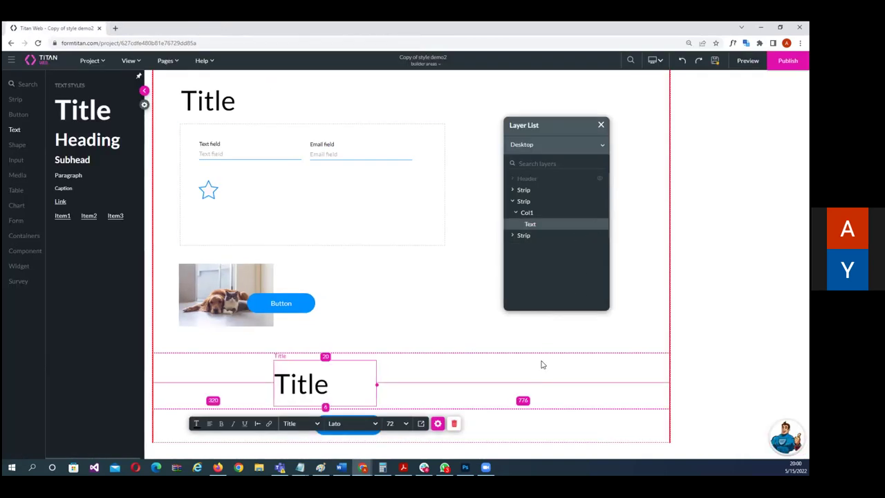
left_click(542, 362)
key("Delete")
left_click(521, 364)
key("Delete")
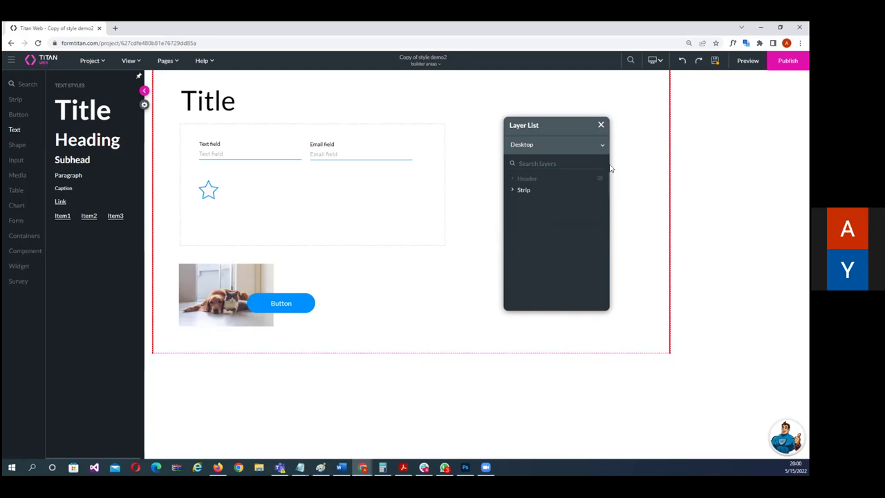
- Close the Layer List and add a Text Area field to the main strip, just right of the container
left_click(601, 126)
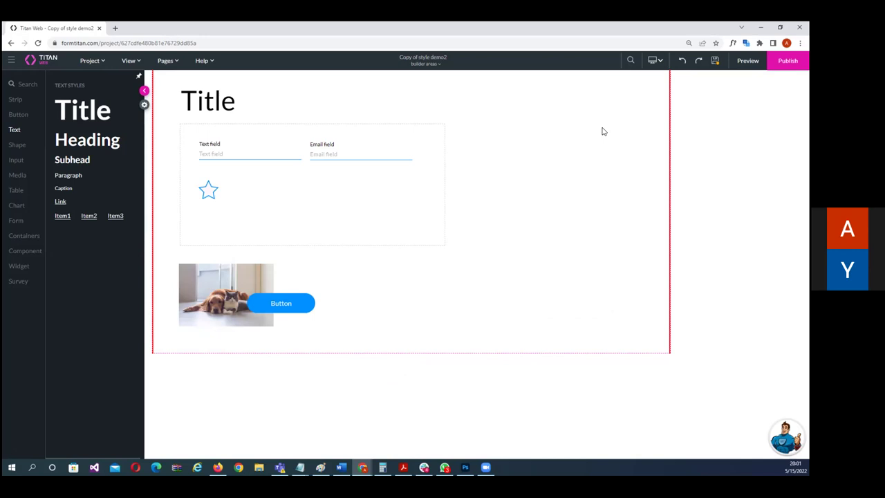
left_click(144, 90)
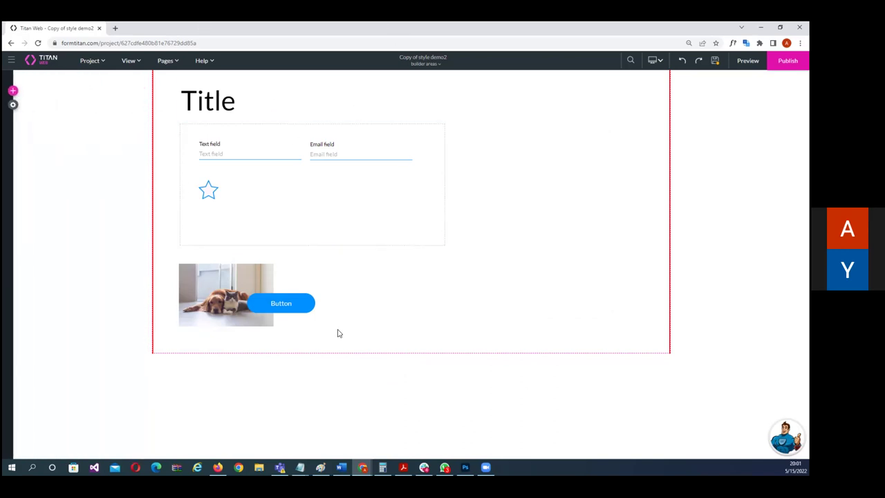
left_click(11, 91)
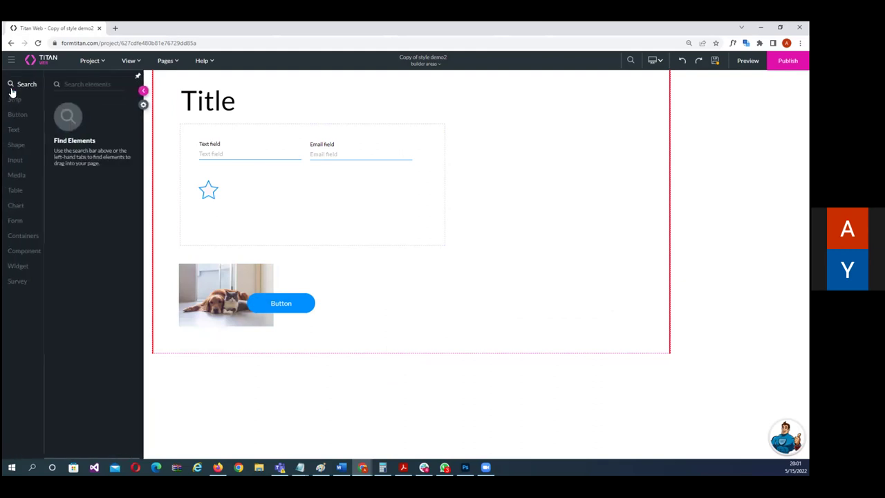
left_click(18, 162)
left_click_drag(73, 145, 480, 139)
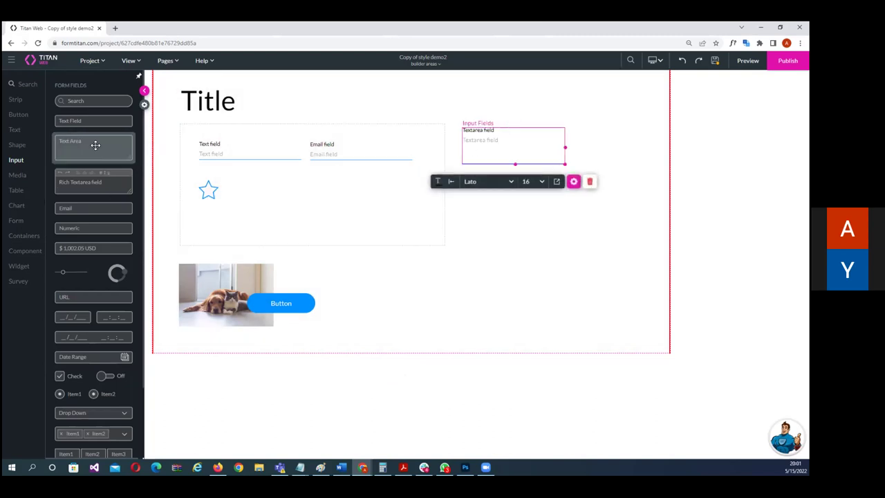
- Try to place a second Text Area field across the red boundary line at the strip's right side
left_click_drag(96, 144, 655, 127)
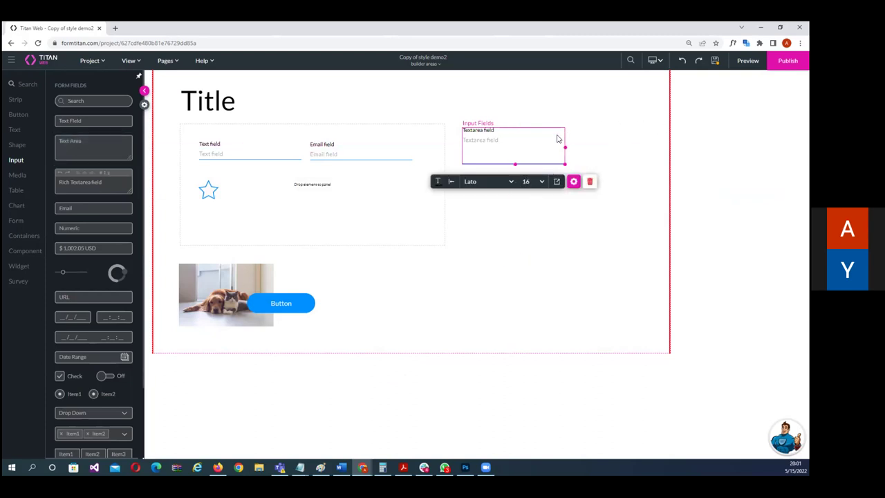
left_click(144, 90)
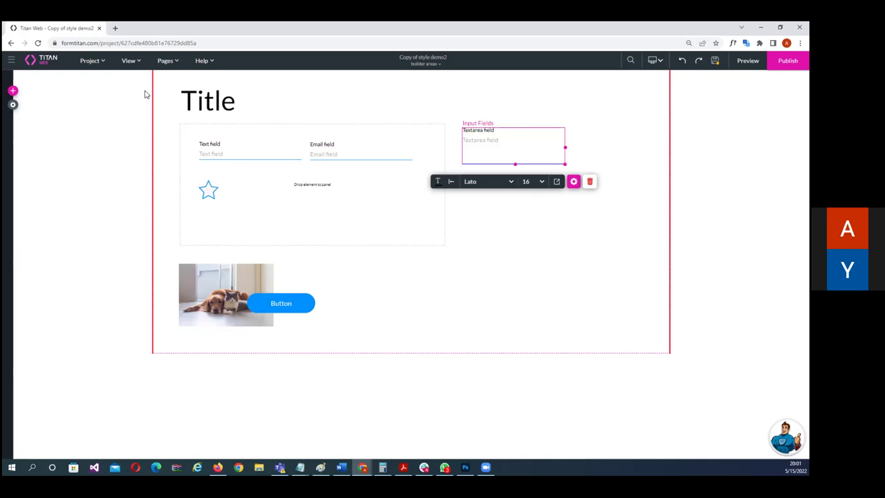
left_click(492, 256)
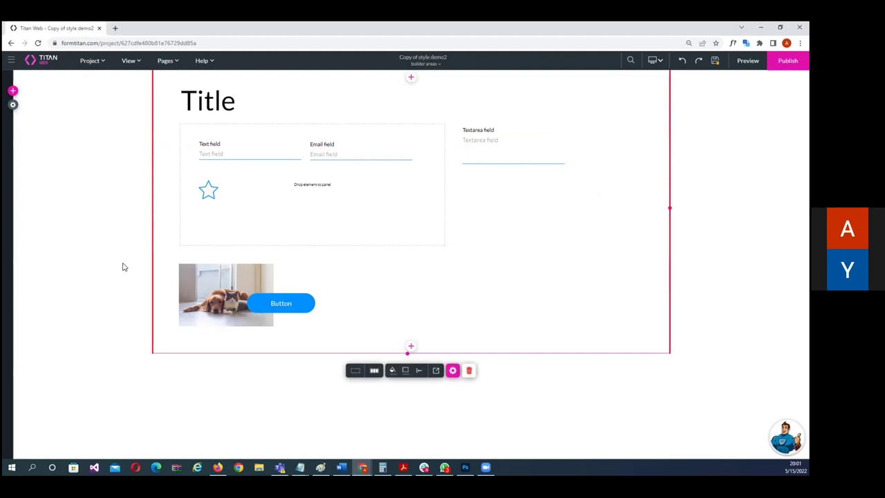
- Switch the editor from the builder areas page to Page 5
left_click(441, 63)
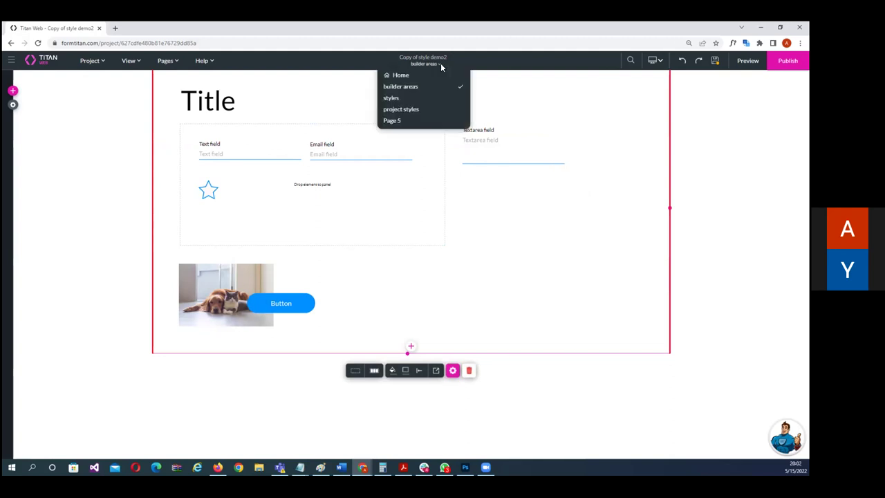
left_click(394, 122)
left_click(460, 304)
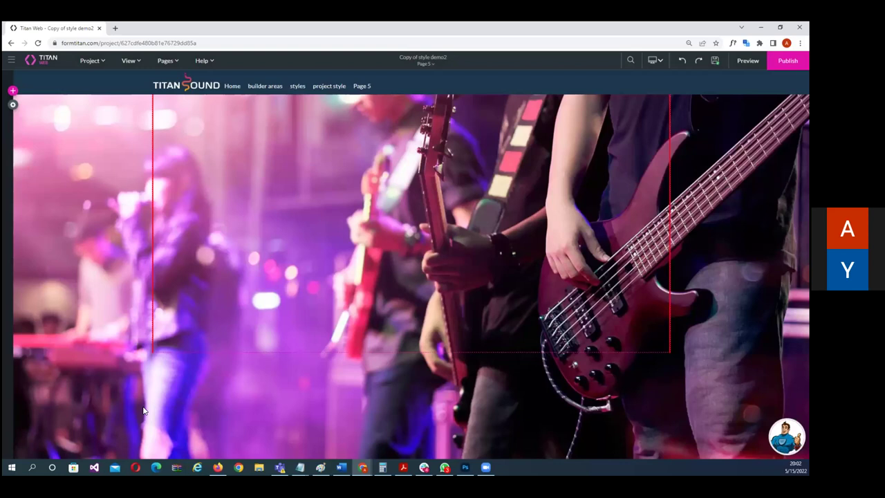
- Fill the Page 5 strip with the solid colour #e06a6aff through its style settings
left_click(298, 256)
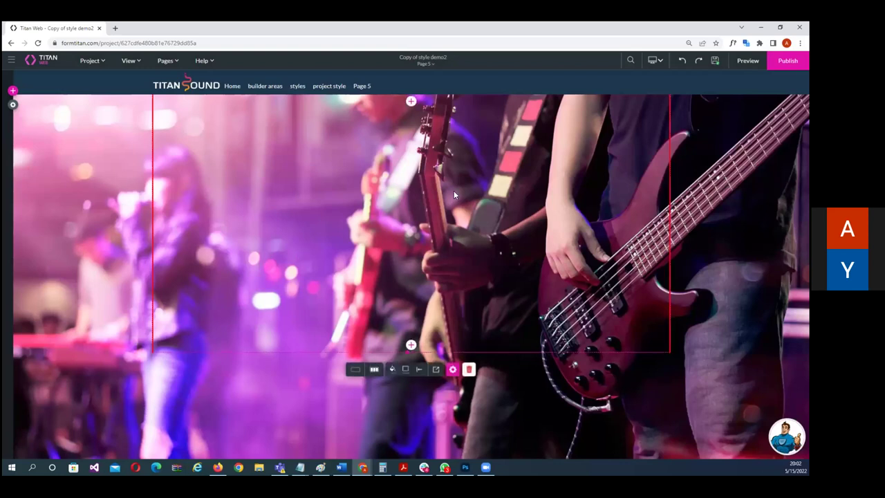
left_click(437, 370)
left_click(577, 102)
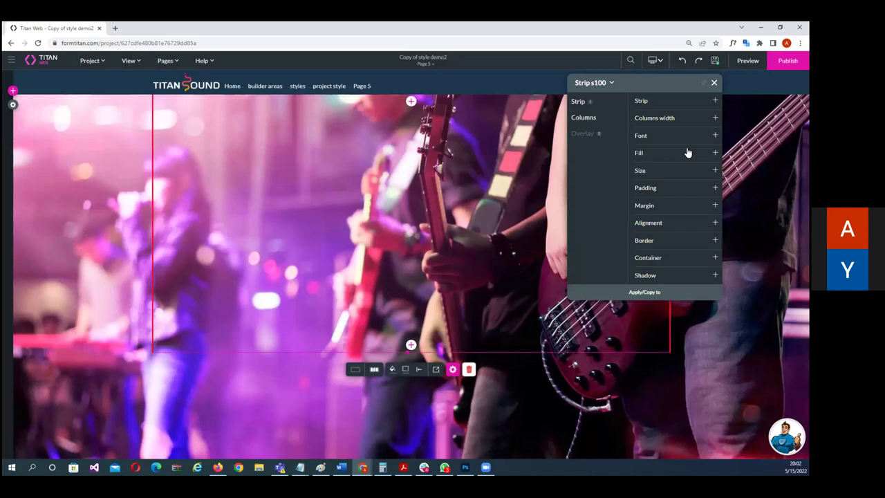
left_click(641, 153)
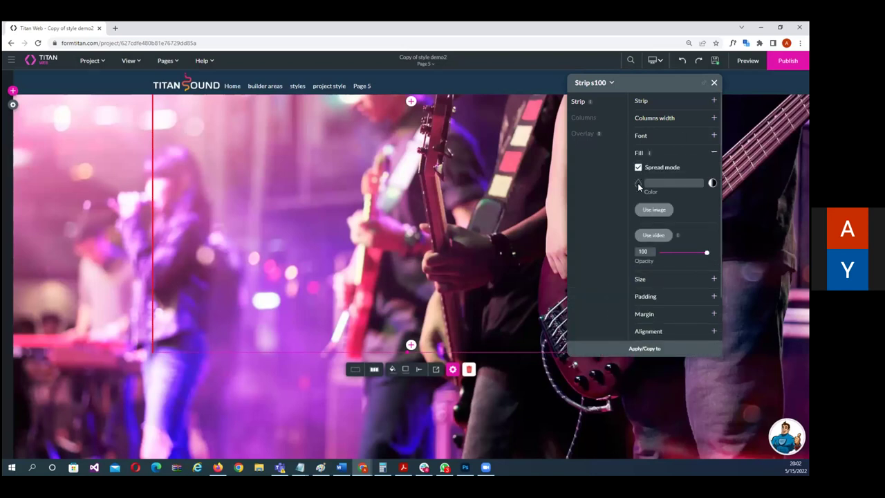
left_click(639, 183)
left_click(640, 206)
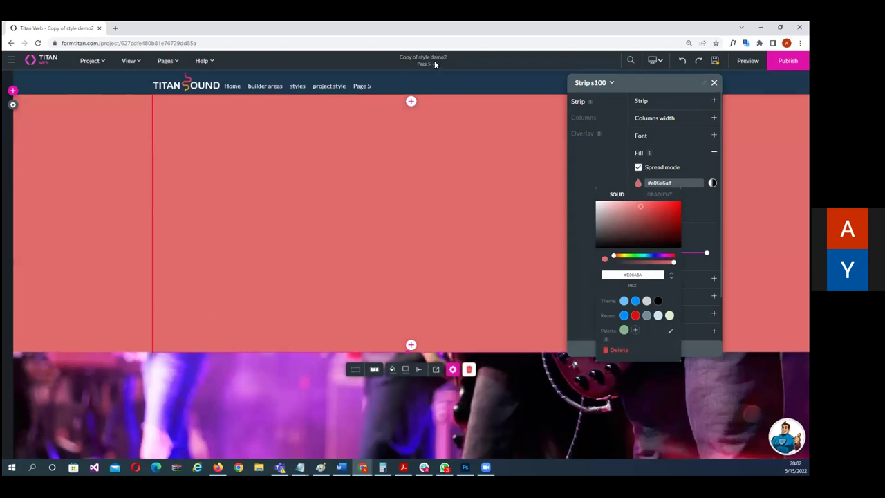
- Clear the fill colour of the Page 5 strip
left_click(683, 181)
left_click_drag(682, 182, 646, 181)
key("BackSpace")
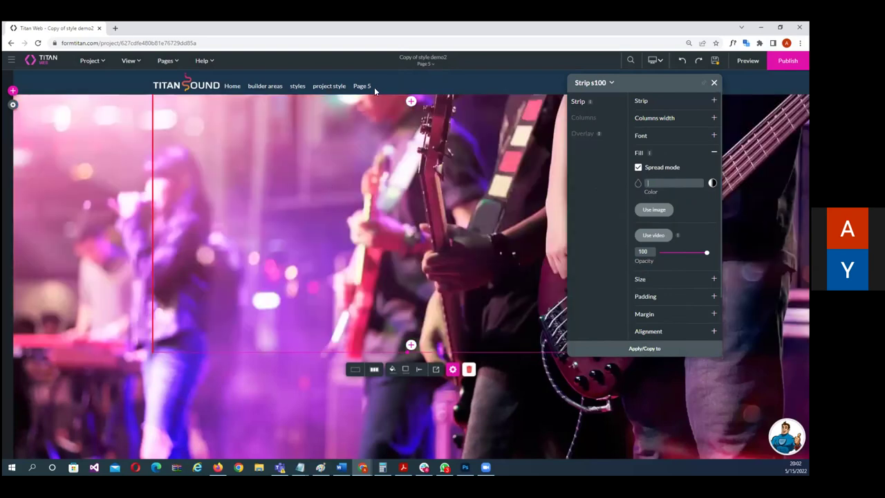
- Switch the editor to the builder areas page, saving the unsaved changes
left_click(434, 62)
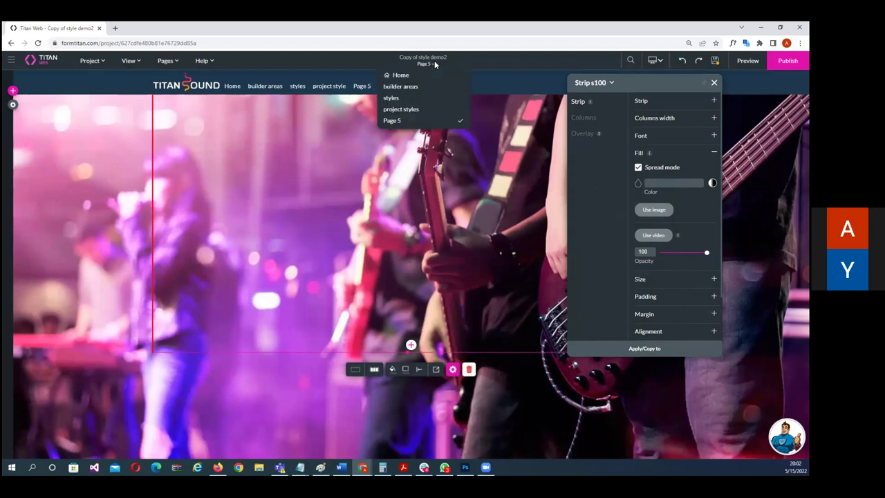
left_click(401, 86)
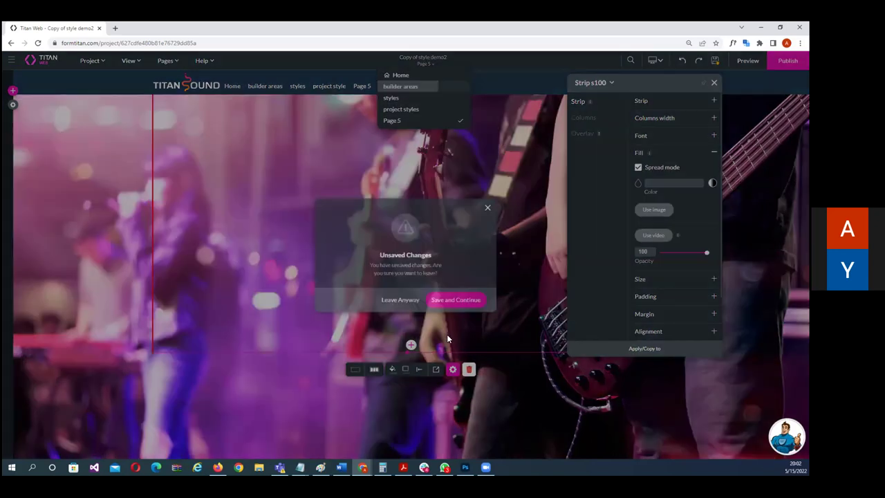
left_click(449, 299)
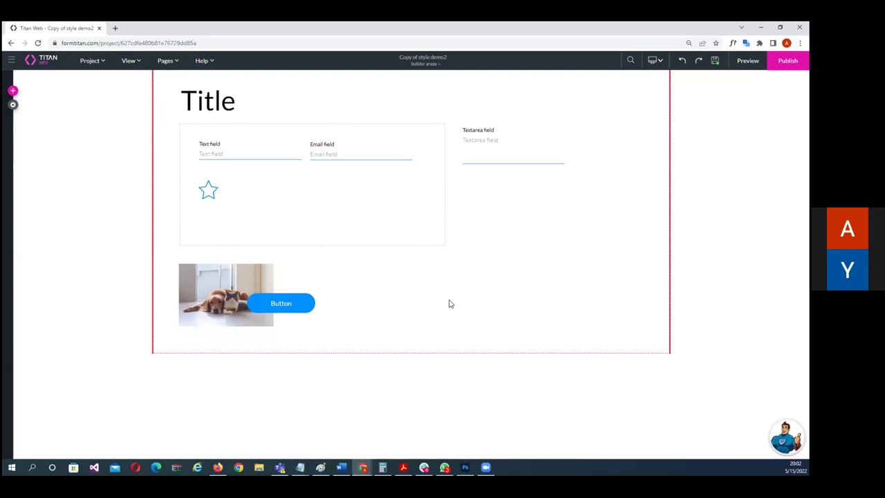
- Add a blank strip directly below the main strip
left_click(506, 280)
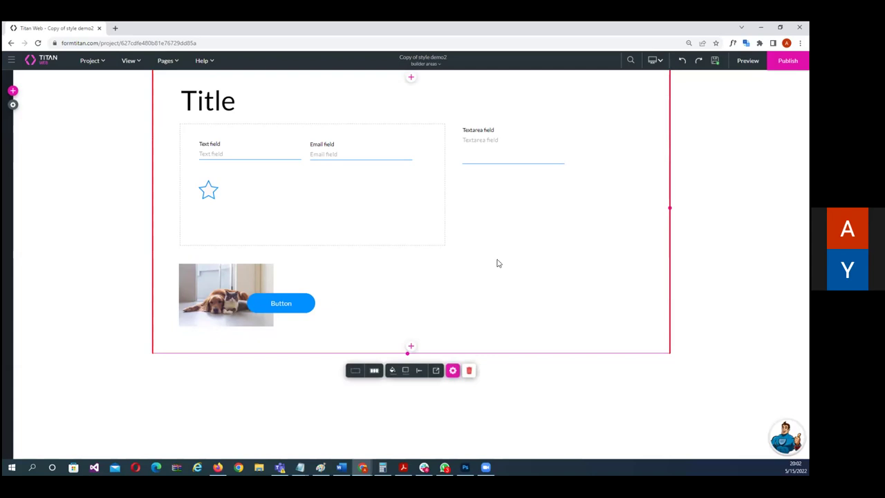
left_click(411, 348)
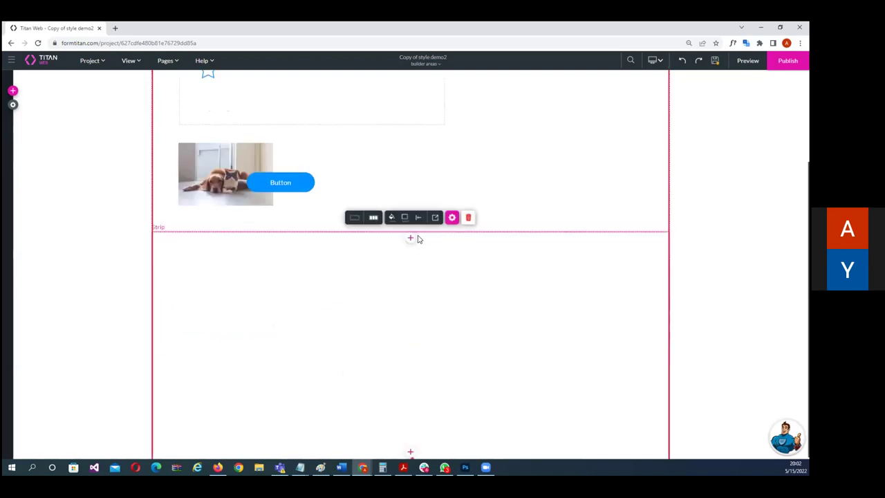
- Insert the ready-made snowboarders strip from the Popular strip elements between the main strip and the blank strip
left_click(13, 90)
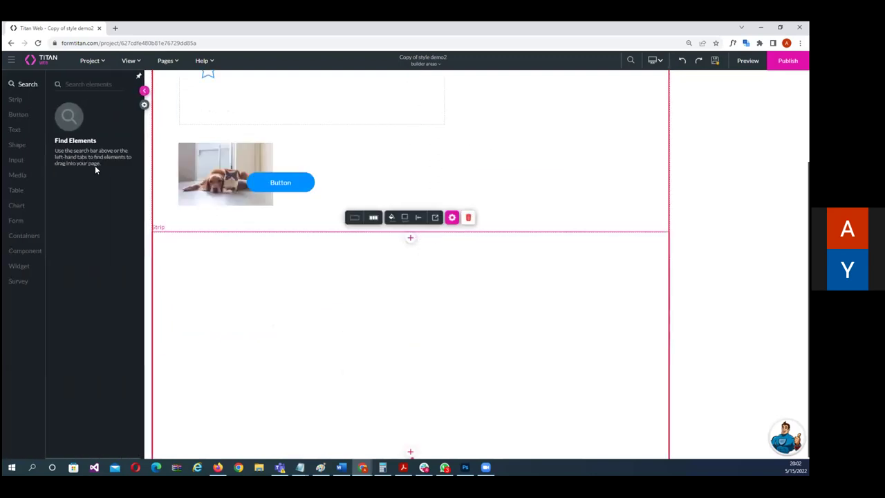
left_click(16, 100)
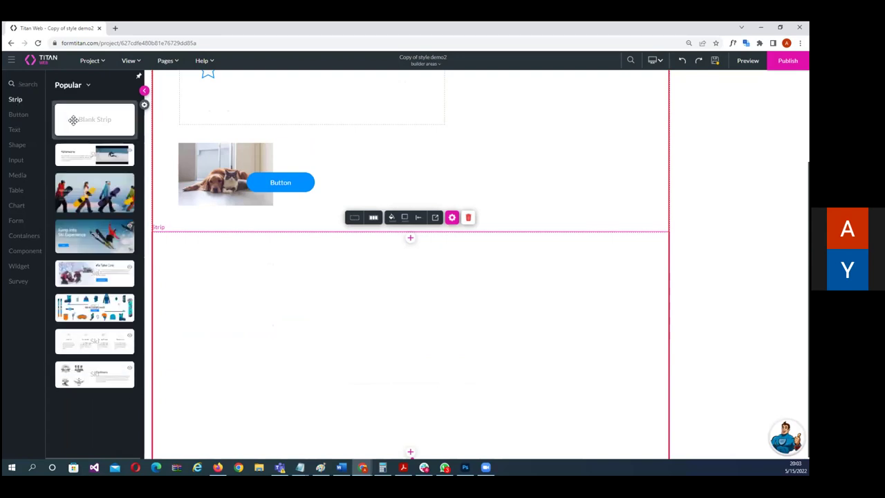
left_click_drag(105, 203, 410, 239)
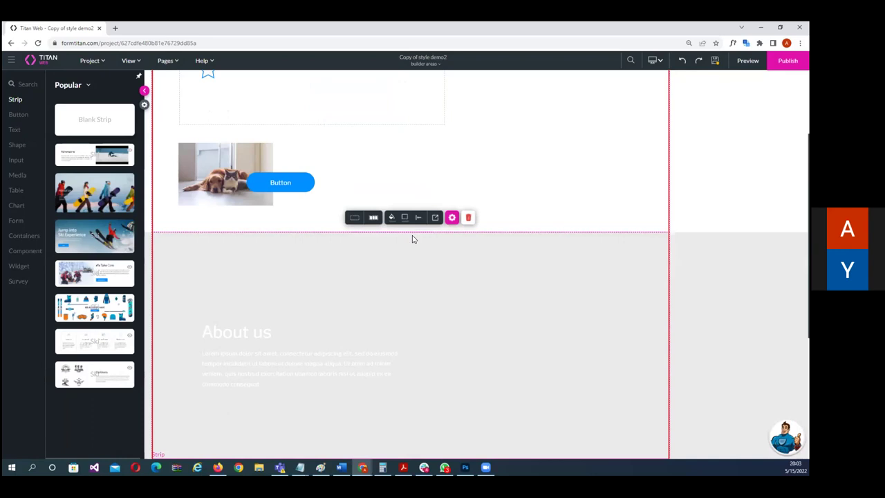
- Delete the ready-made About us strip between the main strip and the blank strip
scroll(535, 325, "down", 3)
scroll(567, 253, "up", 1)
left_click(574, 214)
key("Delete")
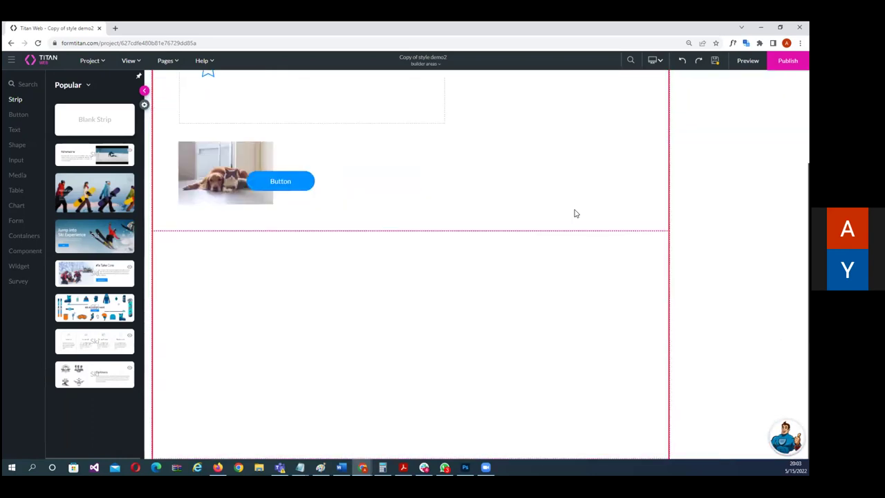
- Shorten the blank strip below the main strip to less than half its height
left_click(546, 265)
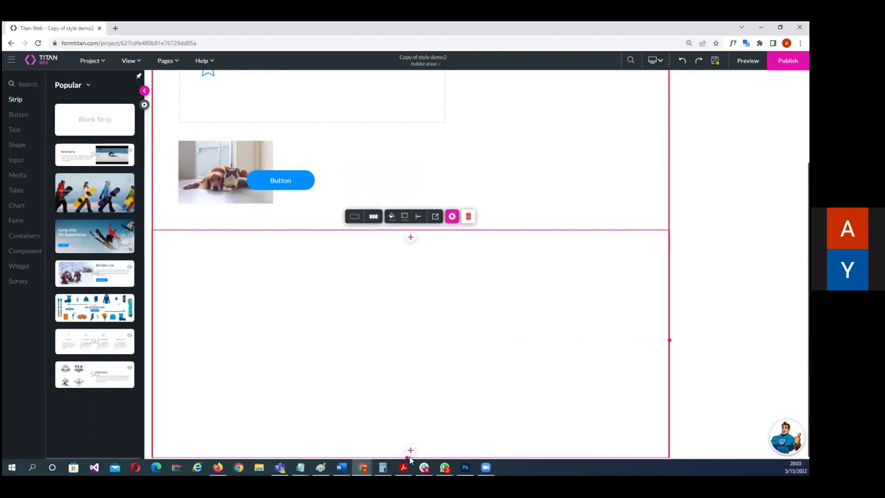
left_click_drag(406, 436, 403, 328)
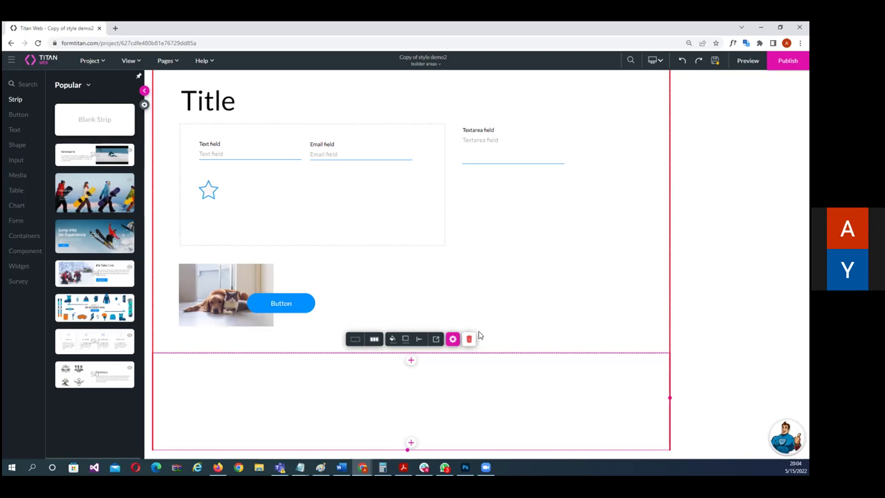
- Save the changes and switch the editor to the styles page
left_click(443, 63)
left_click(404, 99)
left_click(451, 302)
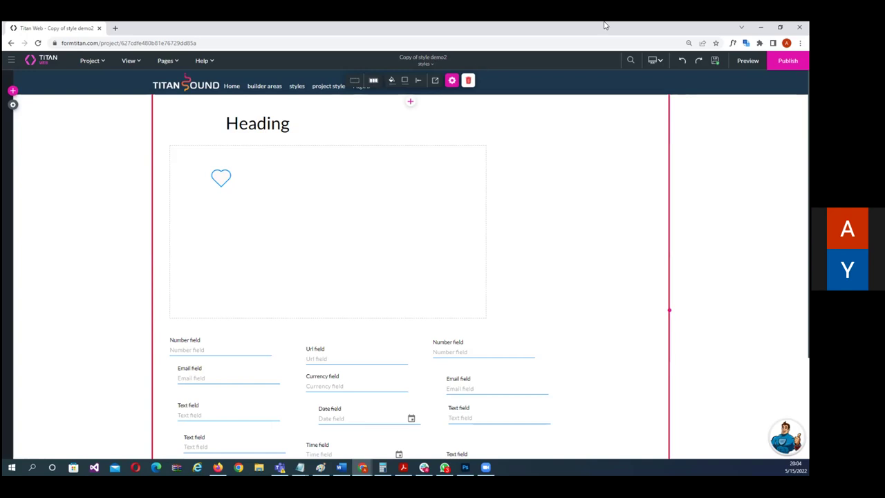
- Move the Heading text so its left edge lines up with the container below it
left_click(266, 128)
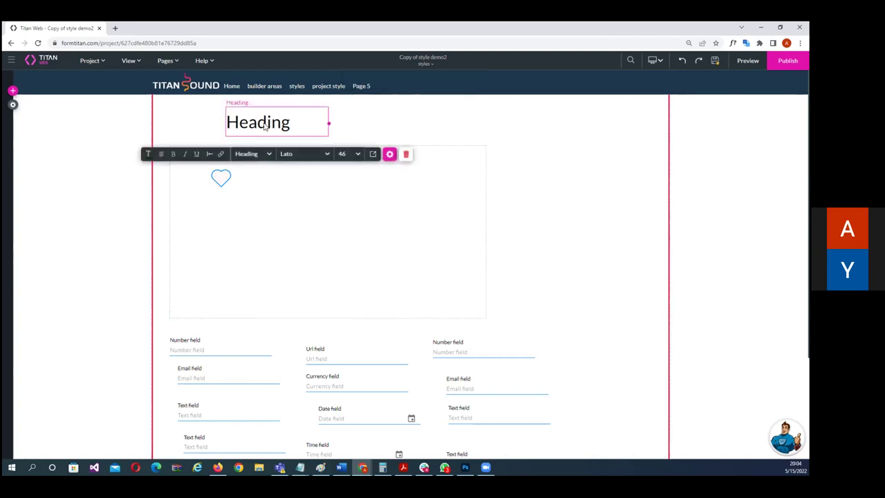
left_click_drag(249, 131, 206, 131)
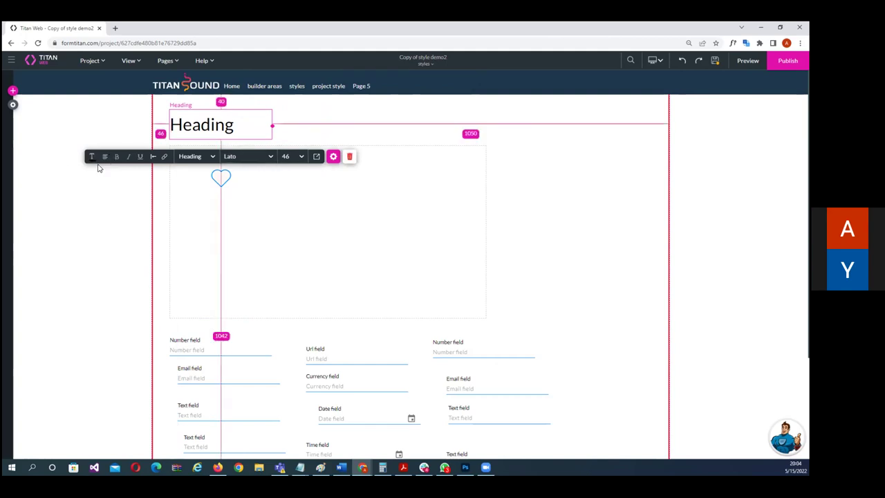
- Set the Heading text's font colour to red in its style settings, and move the settings window clear of the strip
left_click(317, 157)
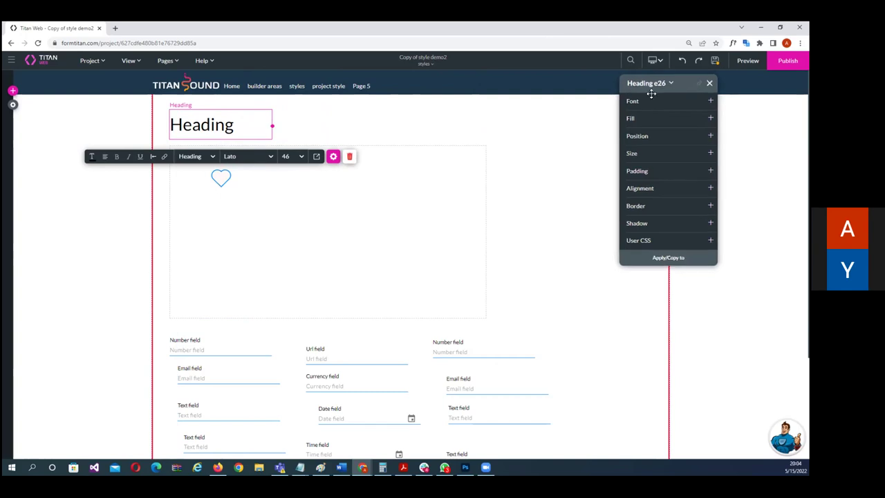
left_click_drag(691, 81, 620, 109)
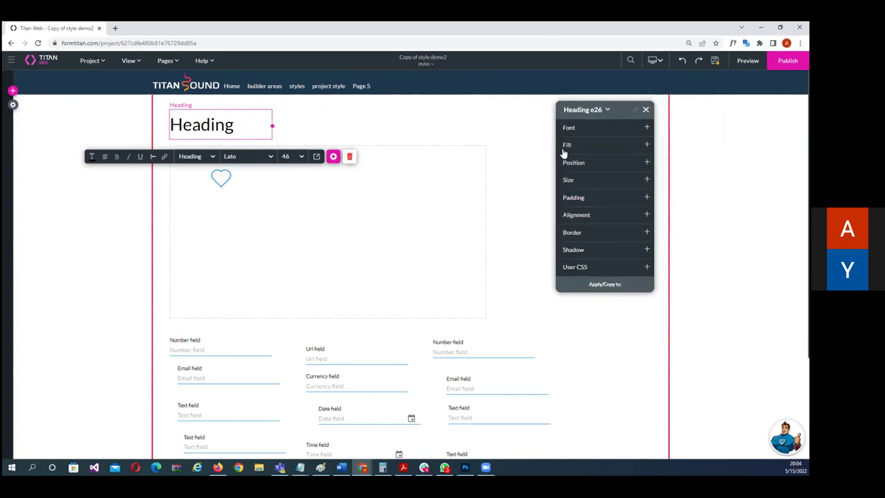
left_click(571, 129)
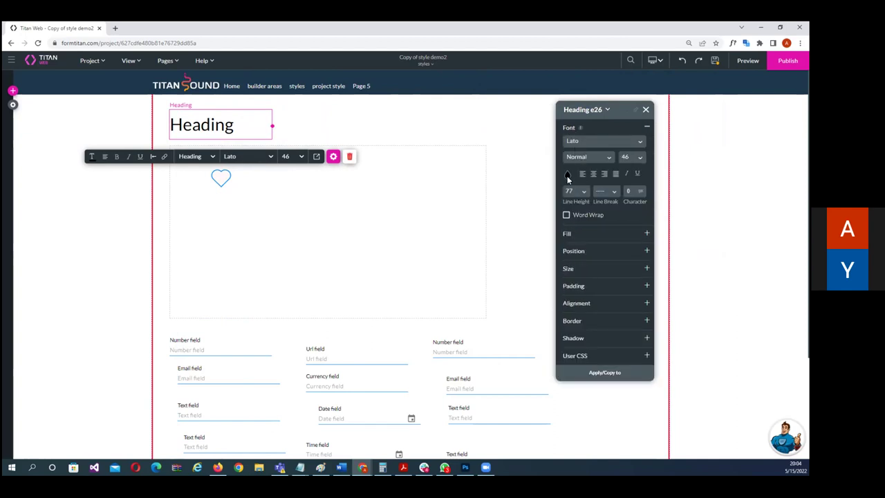
left_click(567, 176)
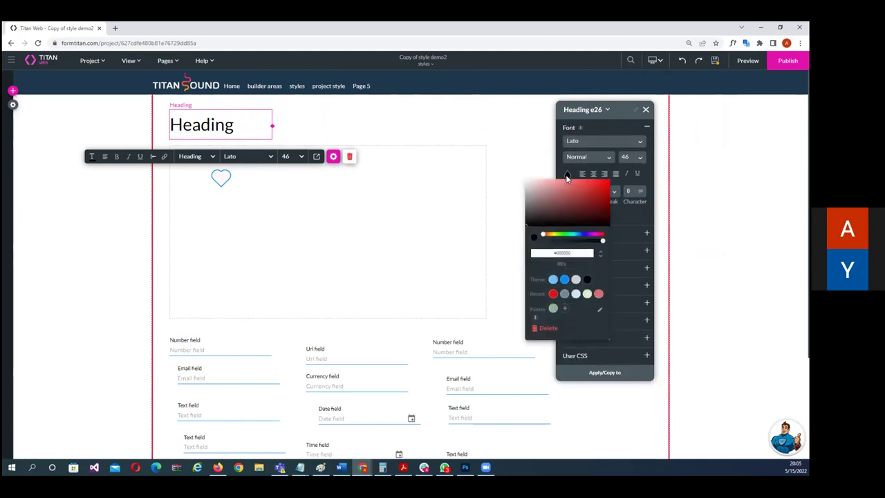
left_click(593, 181)
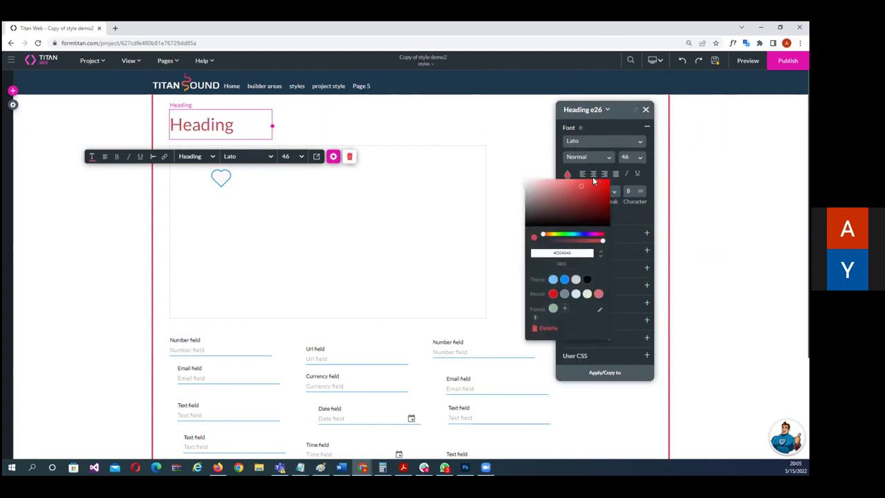
left_click(473, 121)
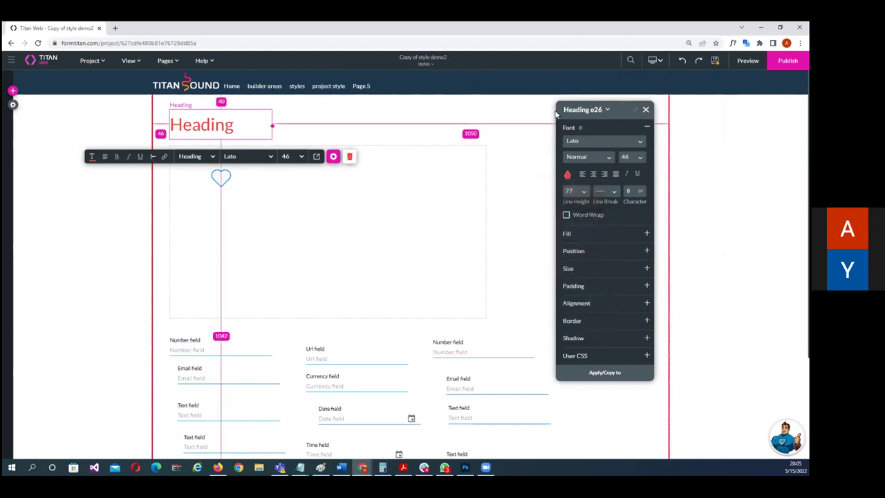
left_click_drag(641, 122, 729, 170)
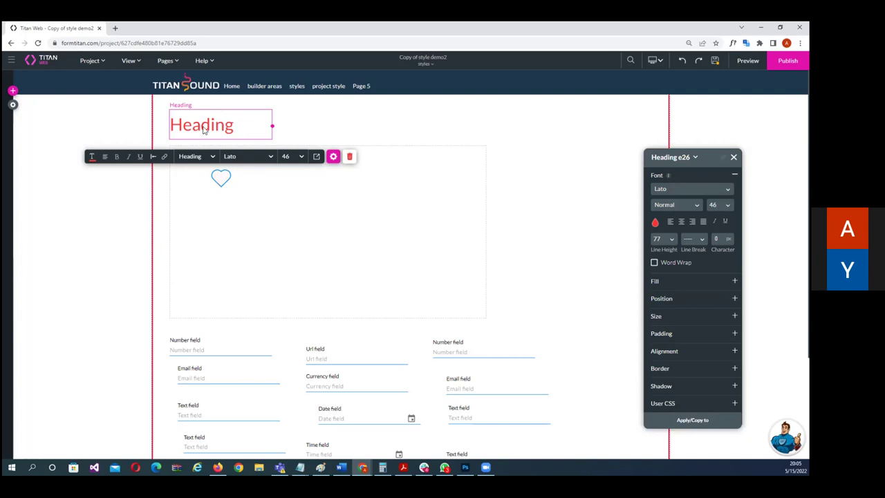
- Add two more Heading text elements in a row to the right of the red heading
left_click(13, 92)
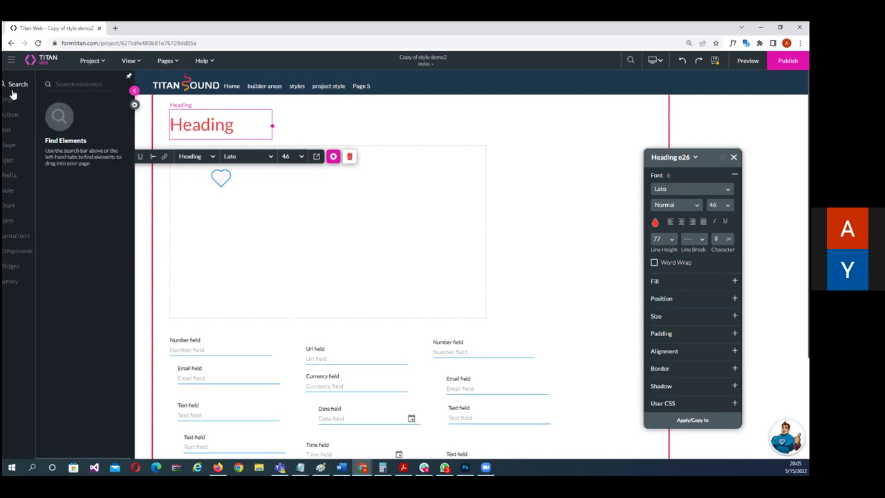
left_click(17, 134)
left_click_drag(186, 141, 328, 123)
left_click_drag(102, 146, 497, 135)
left_click(564, 218)
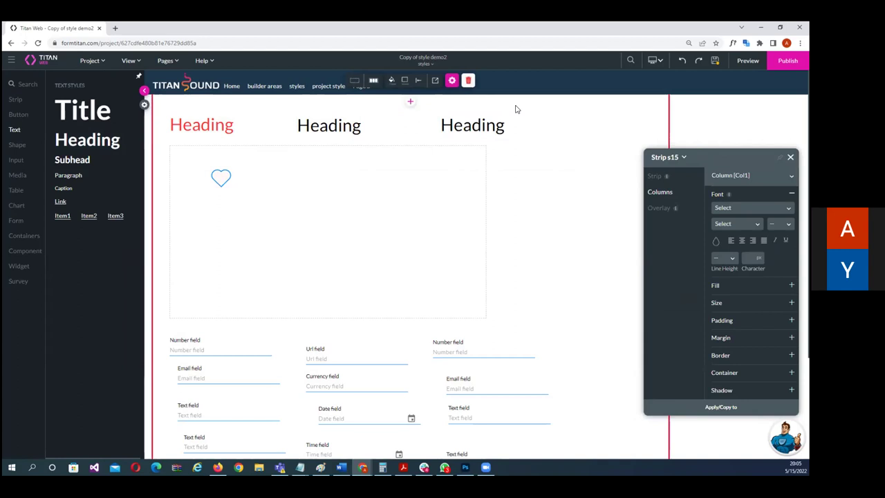
- Set the middle heading's font colour to the theme's bright blue
left_click(338, 126)
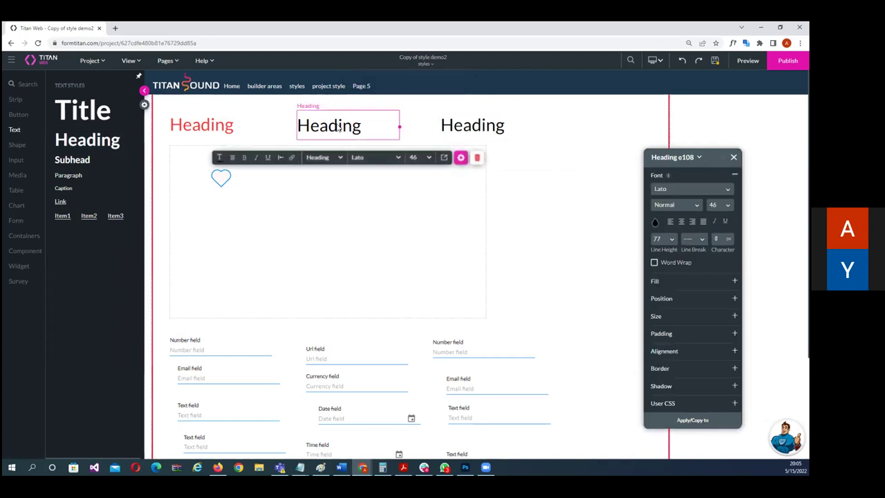
left_click(655, 223)
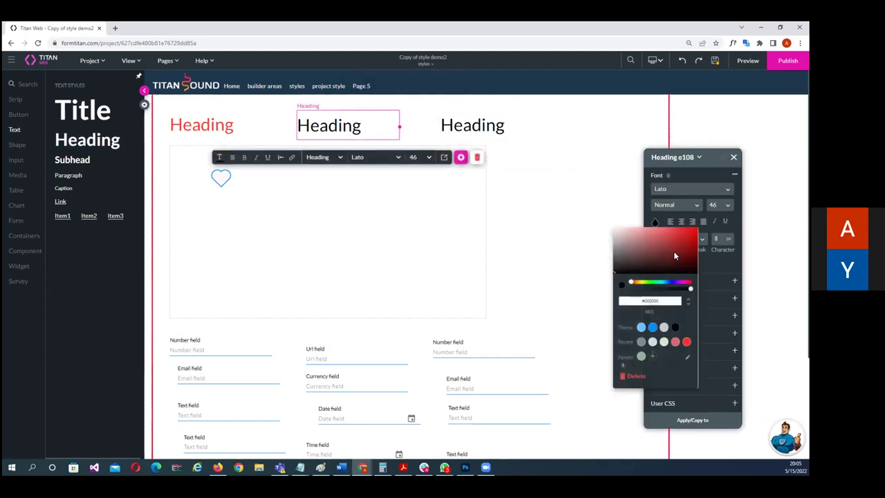
left_click(652, 327)
left_click(488, 132)
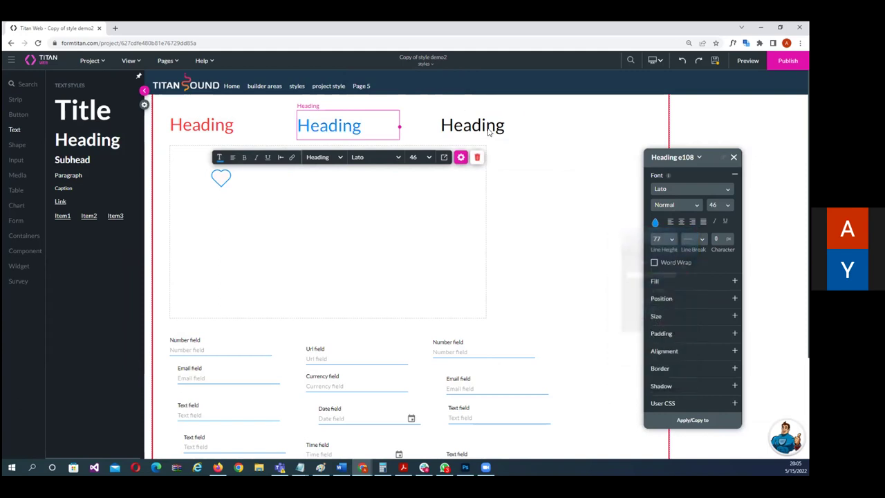
- Set the middle heading's font colour to green
left_click(655, 223)
left_click(651, 282)
left_click(666, 237)
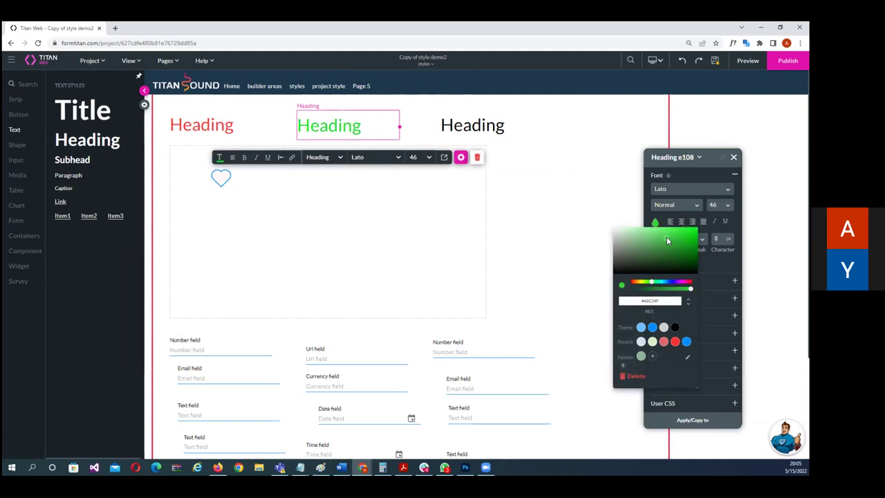
left_click(530, 139)
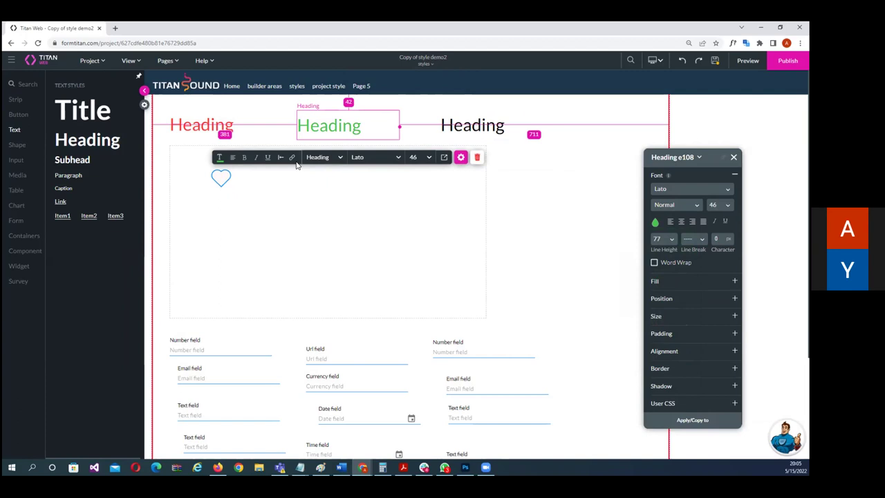
- Select all three Heading texts together and set their shared font colour to the theme's bright blue
left_click(540, 173)
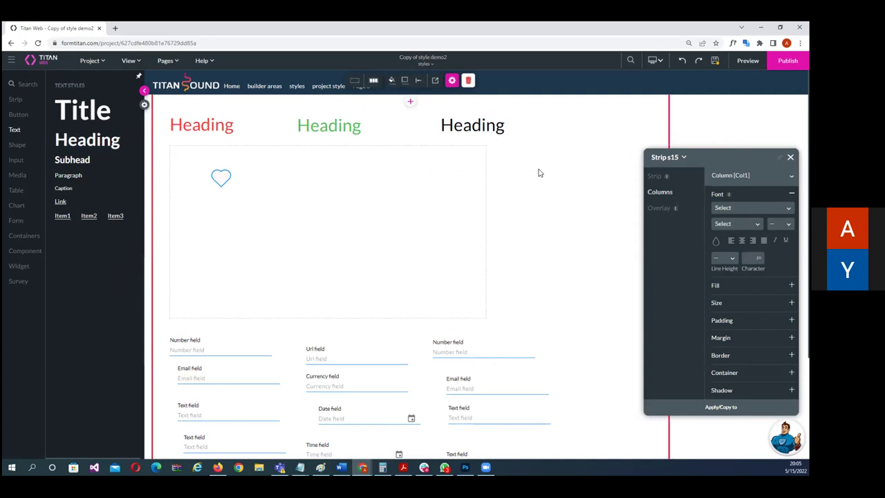
left_click(204, 134)
left_click(378, 132, "shift")
left_click(475, 134, "shift")
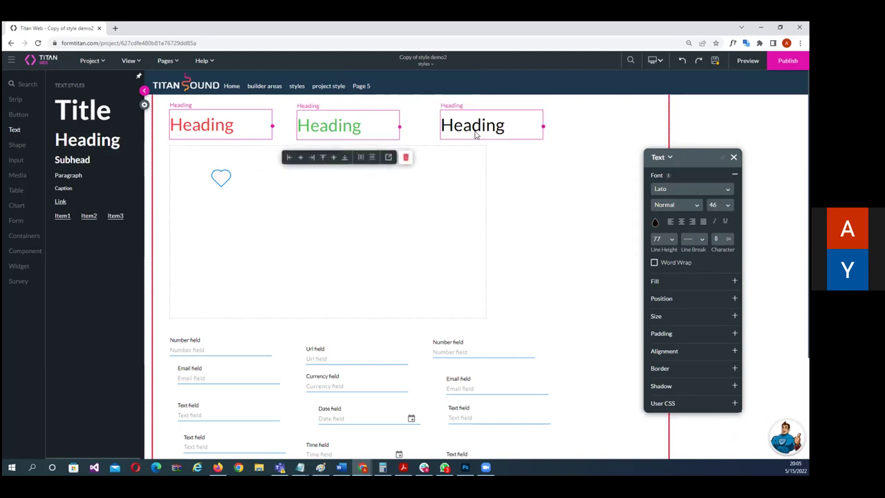
left_click(654, 223)
left_click(653, 329)
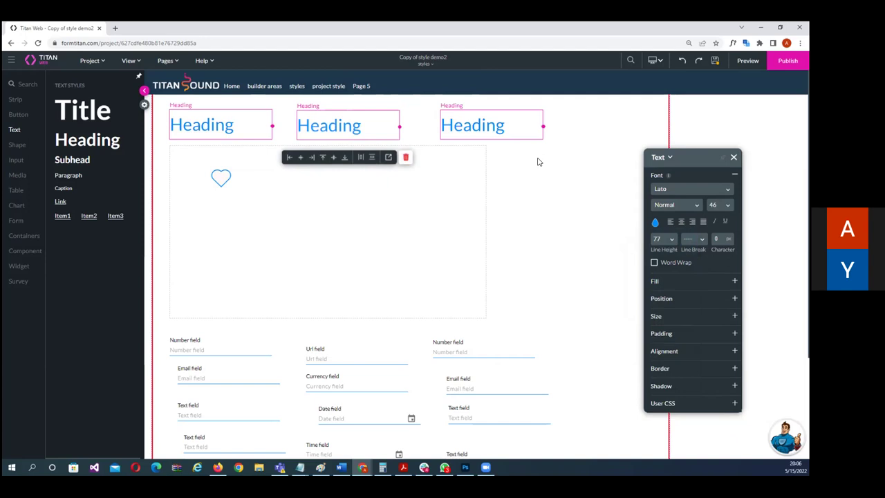
- Delete the middle and the rightmost headings, keeping only the first one
left_click(538, 162)
left_click(328, 129)
left_click(476, 157)
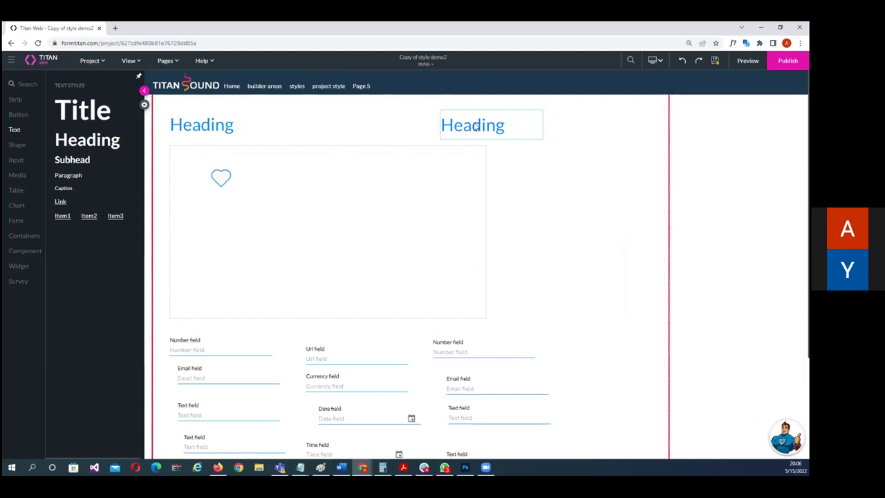
left_click(473, 125)
key("Delete")
- Save the remaining heading's style as a new non-global class, named with a first name followed by 1
left_click(206, 132)
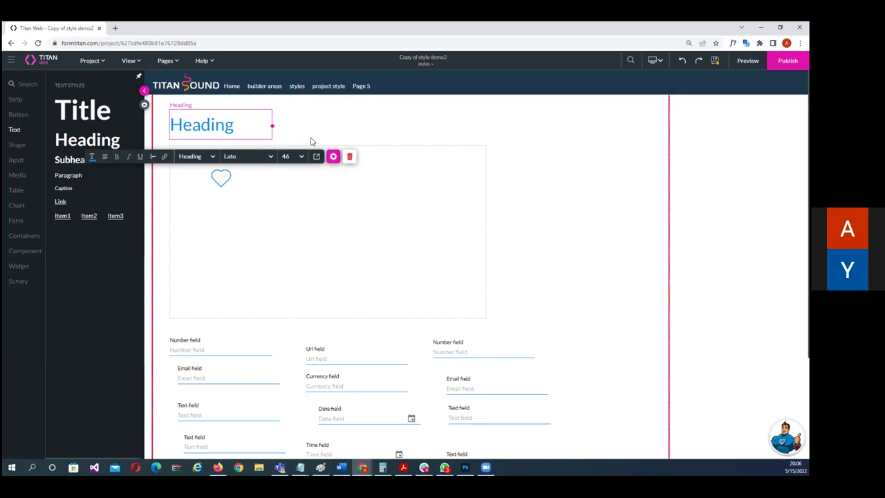
left_click(318, 158)
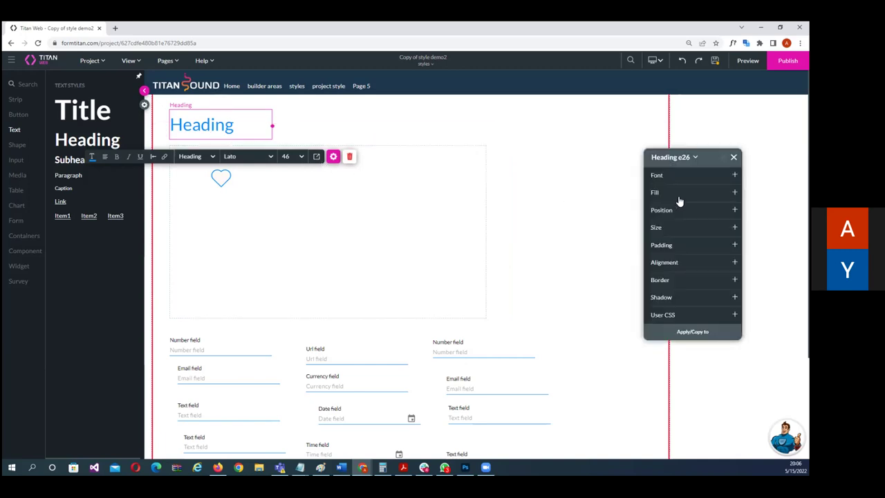
left_click_drag(705, 152, 611, 130)
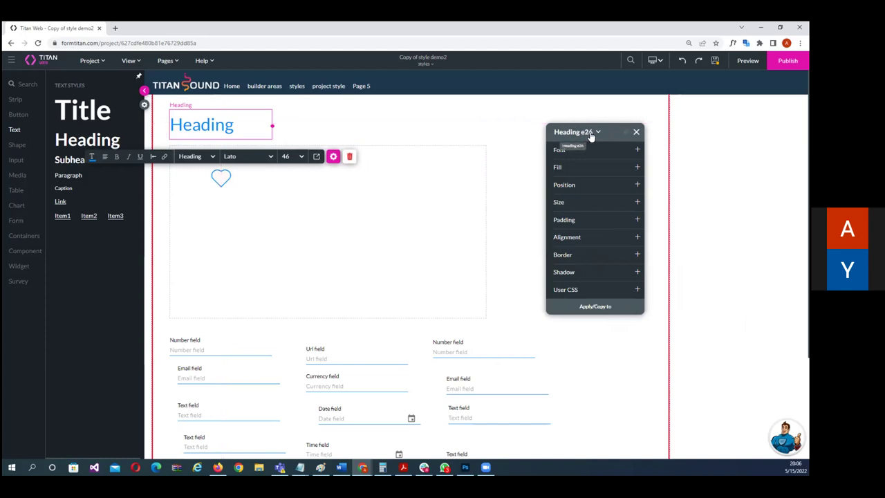
left_click(598, 132)
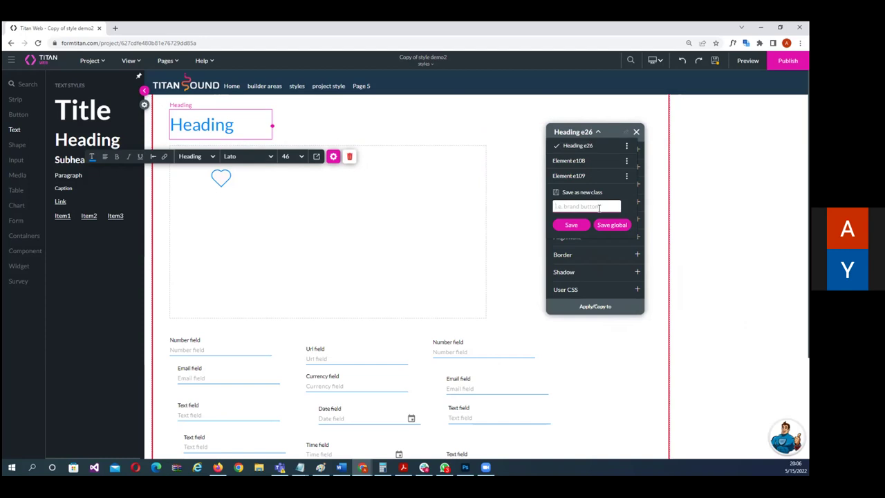
type("amy1")
left_click(583, 227)
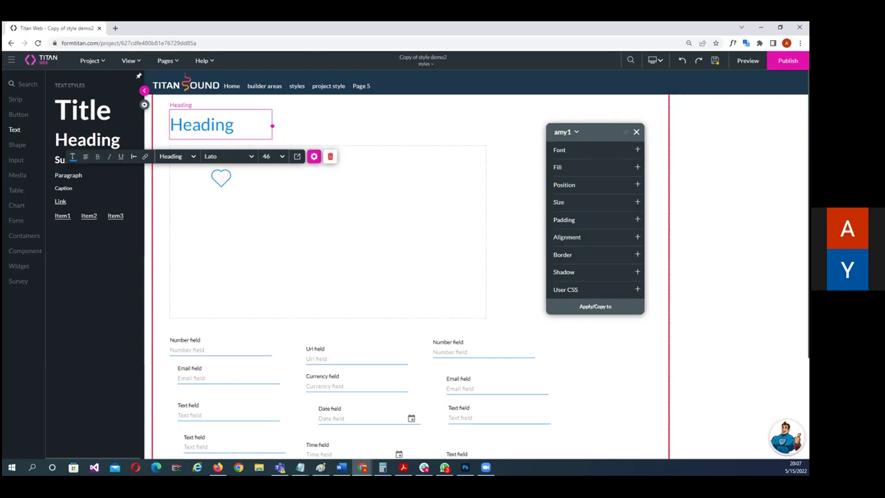
- Add a new Heading text to the right of the blue one and apply the newly saved class to it
left_click_drag(87, 139, 409, 121)
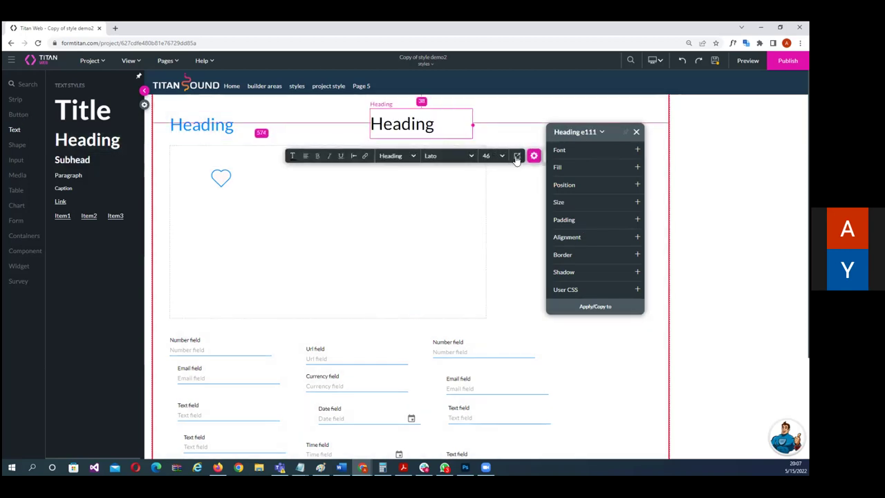
left_click(602, 131)
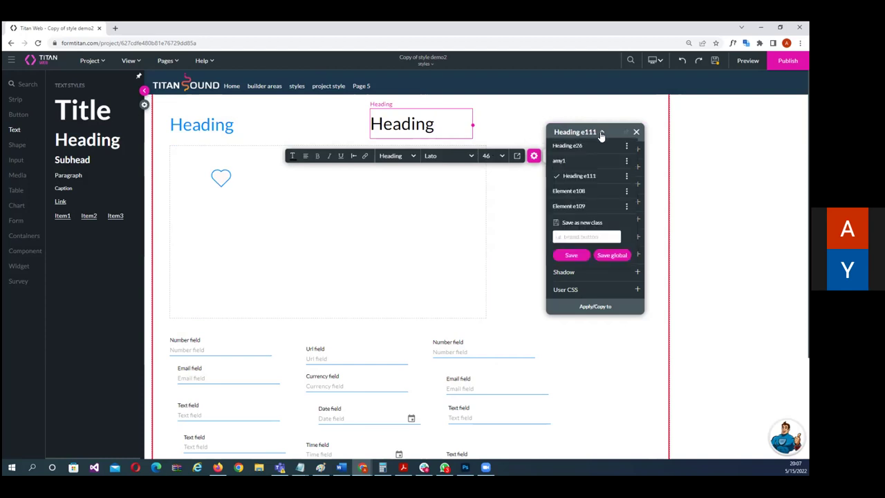
left_click(559, 162)
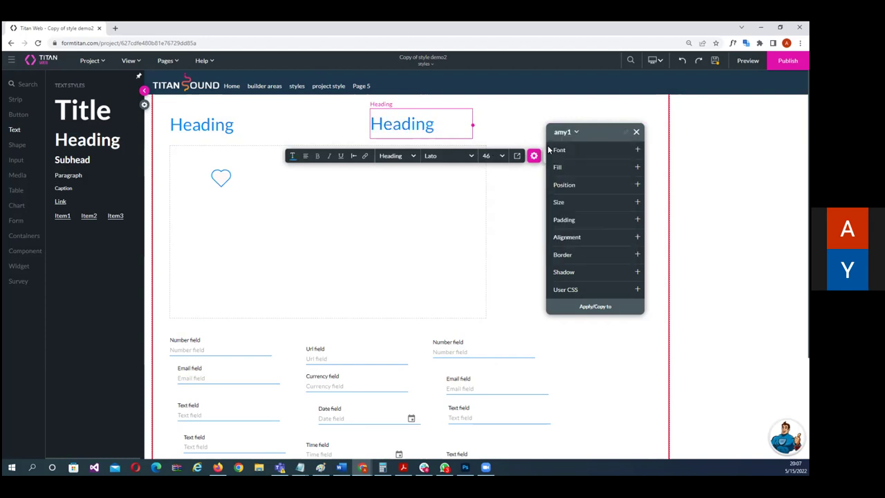
left_click(513, 118)
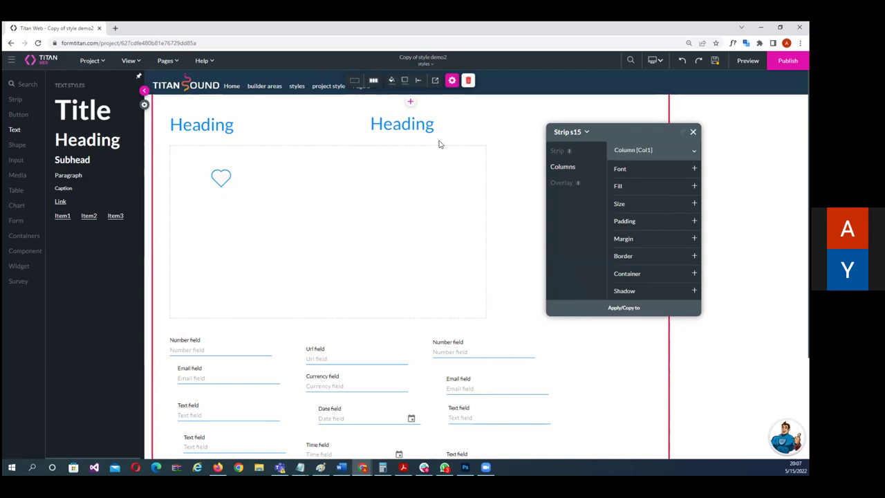
- Save the changes while switching to the project styles page, and list the style classes available to its Heading
left_click(434, 65)
left_click(401, 109)
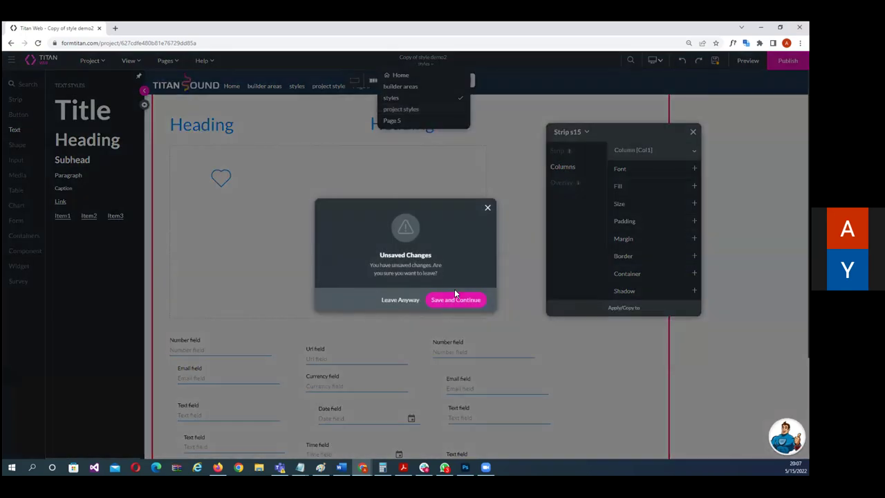
left_click(458, 298)
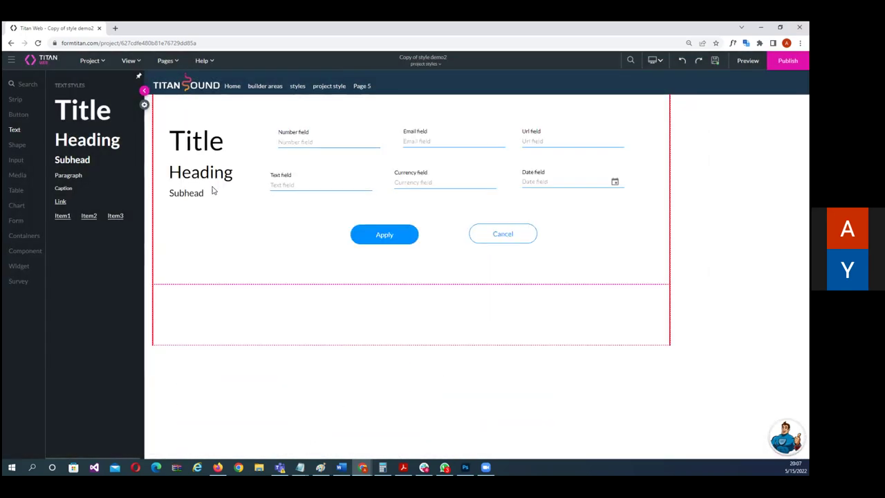
left_click(192, 178)
left_click(316, 204)
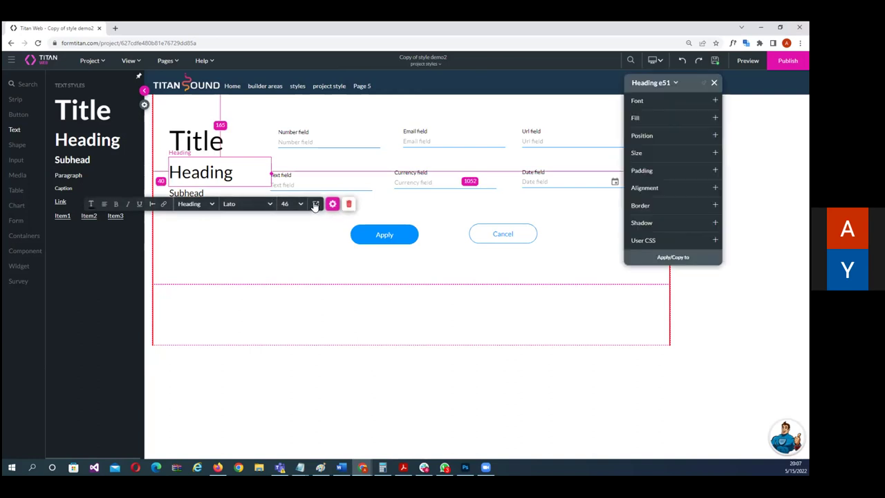
left_click(657, 83)
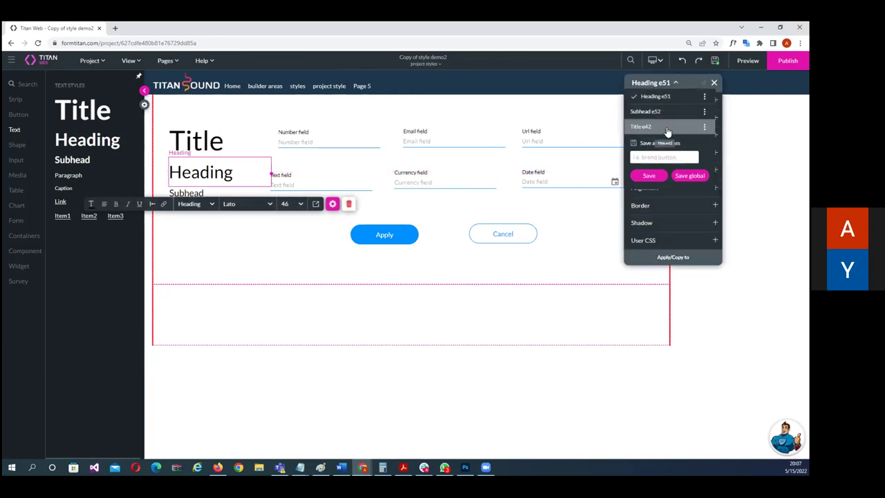
- Return from the project styles page to the styles page
left_click(439, 63)
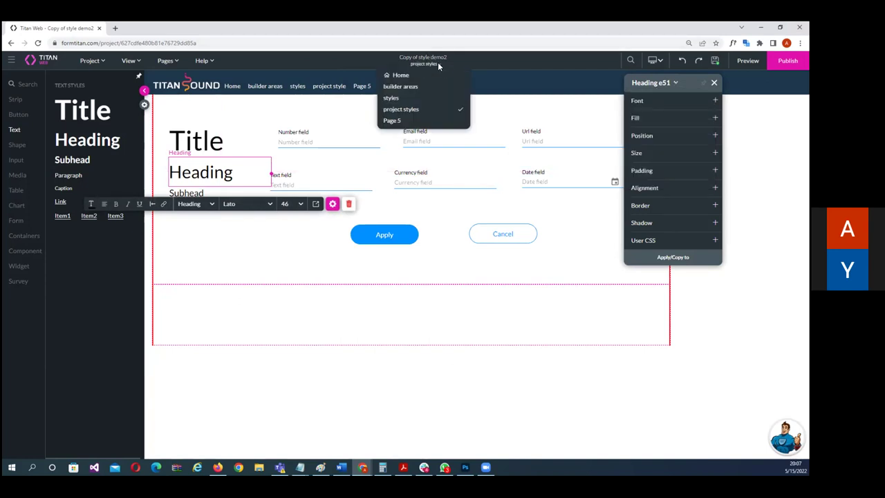
left_click(400, 87)
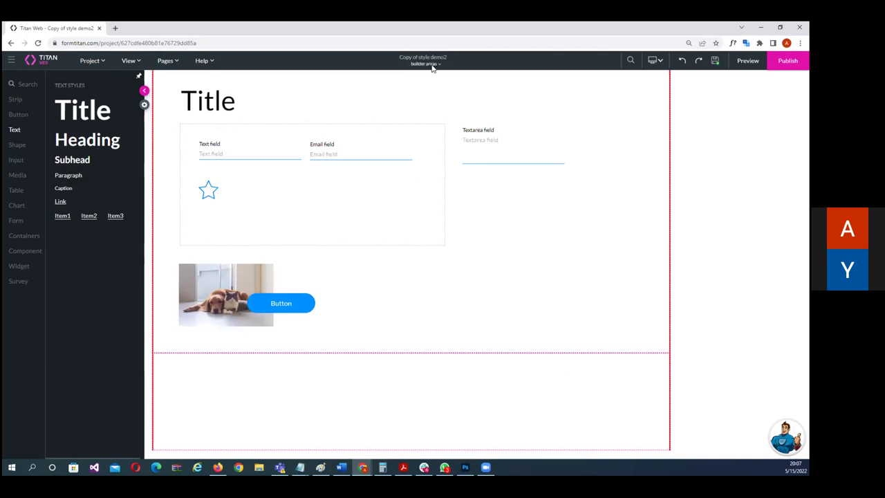
left_click(431, 63)
left_click(412, 99)
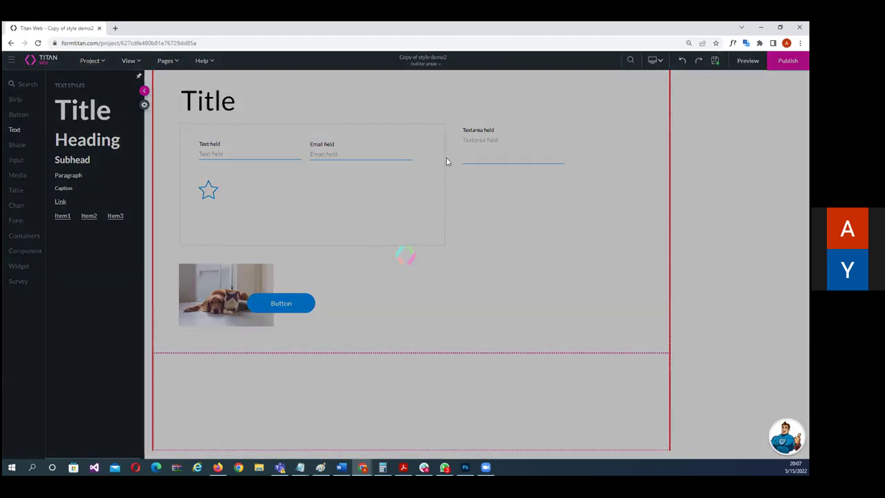
- Save the first heading's style as a new global class, named with a first name followed by g
left_click(228, 130)
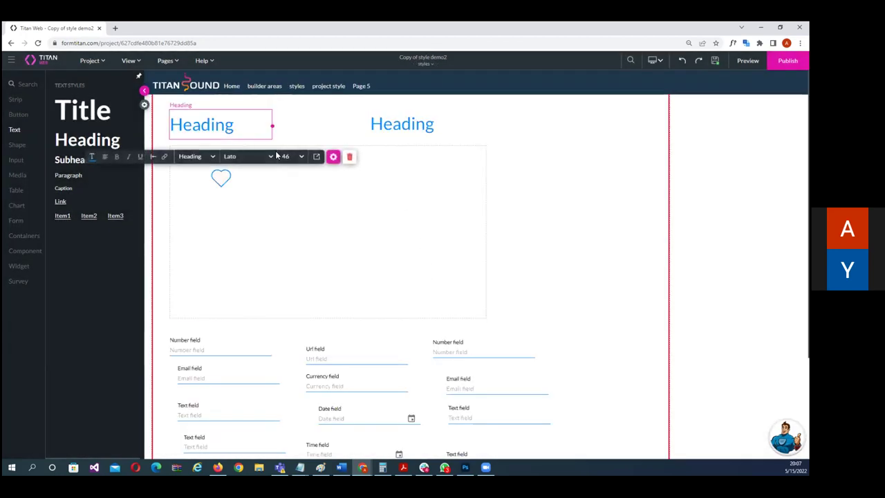
left_click(333, 156)
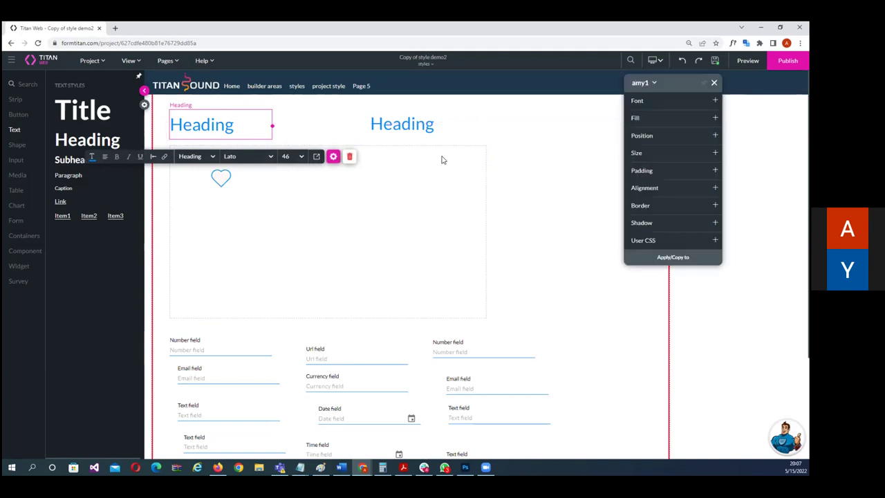
left_click(641, 83)
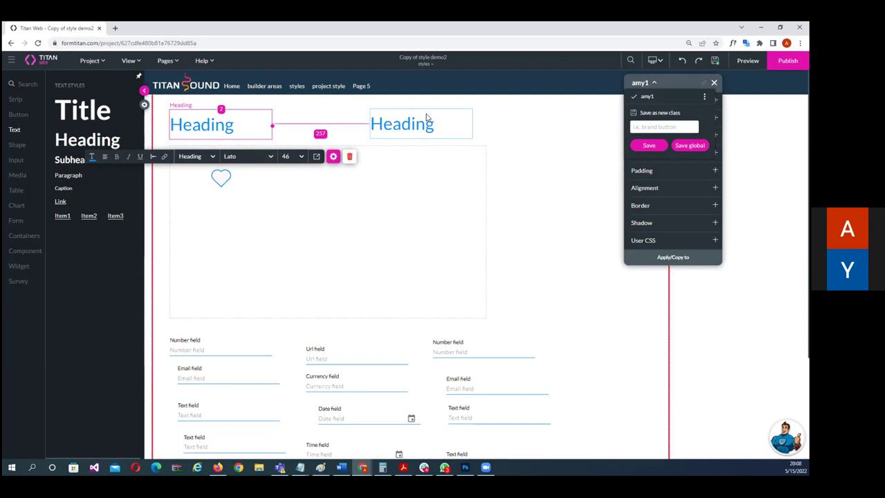
left_click(659, 123)
type("amy")
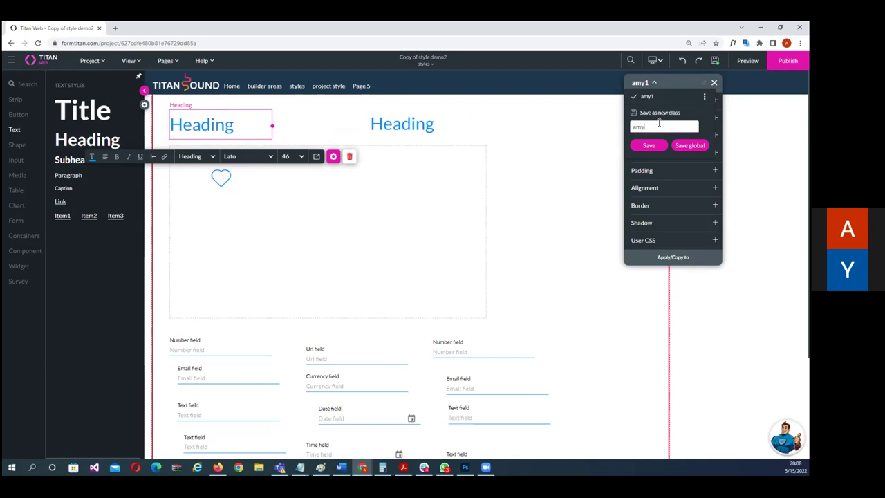
type(" g")
left_click(700, 148)
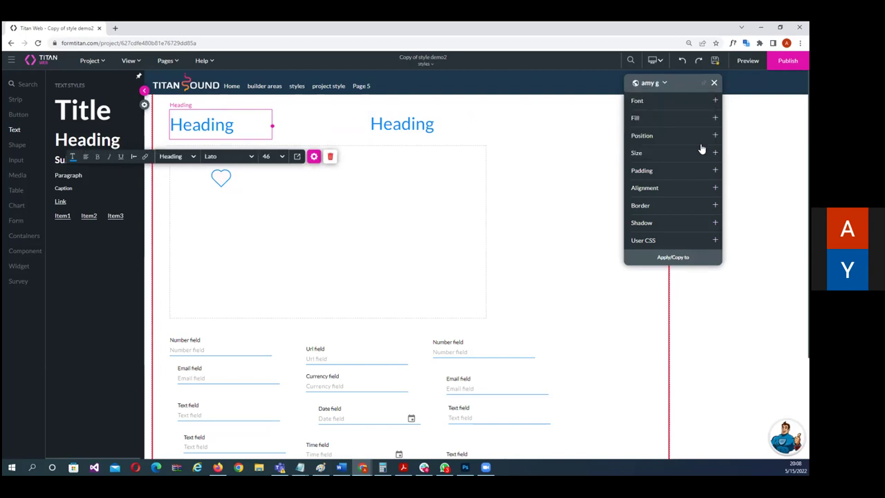
- Save the changes while switching to the project styles page, and apply the new global class to its Heading
left_click(432, 65)
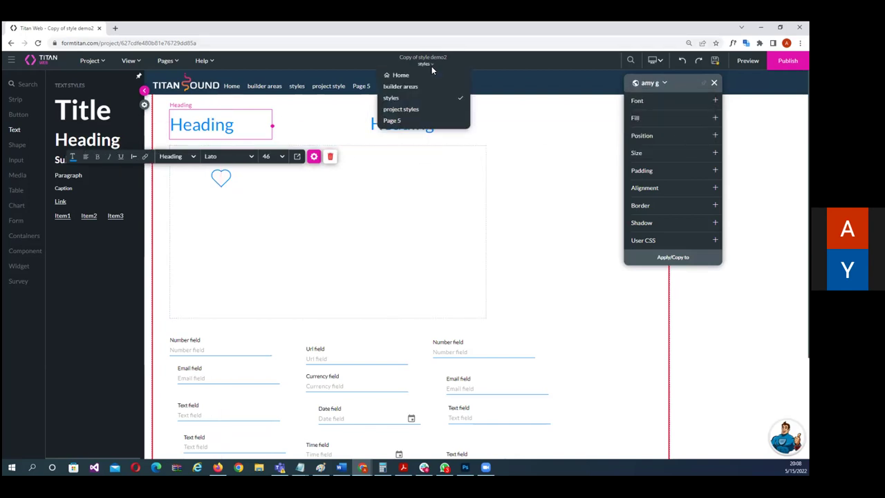
left_click(414, 110)
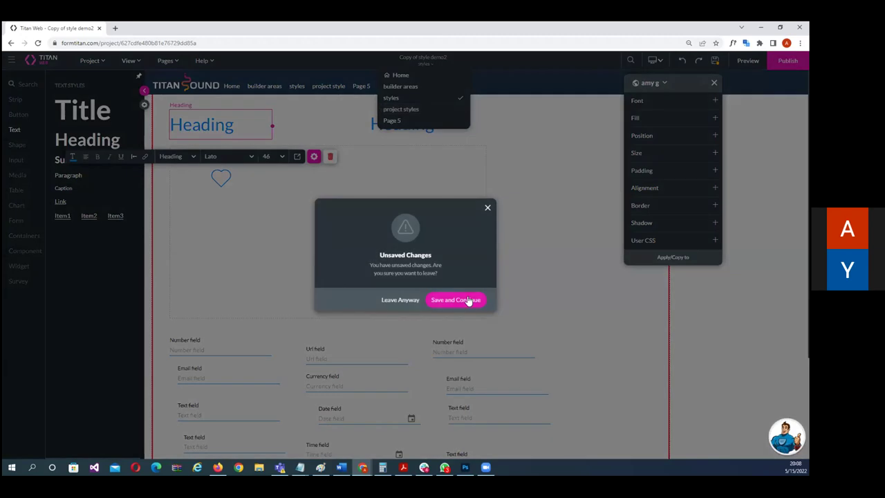
left_click(469, 300)
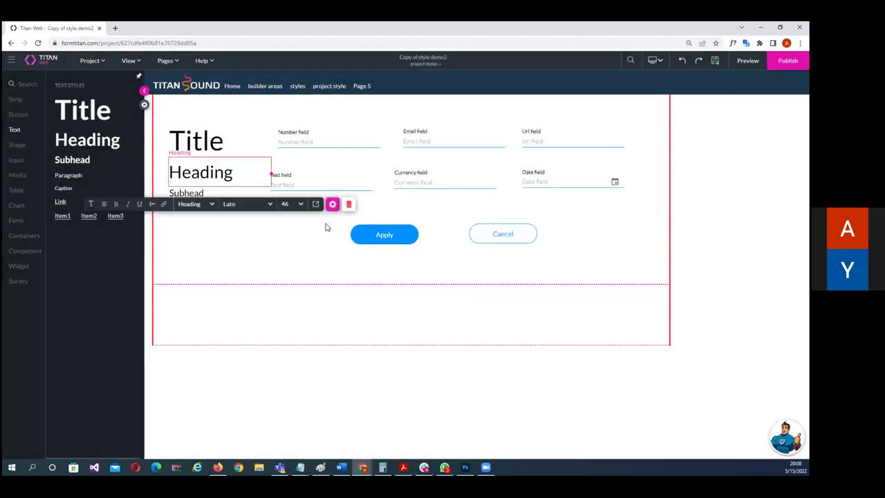
left_click(332, 204)
left_click(672, 83)
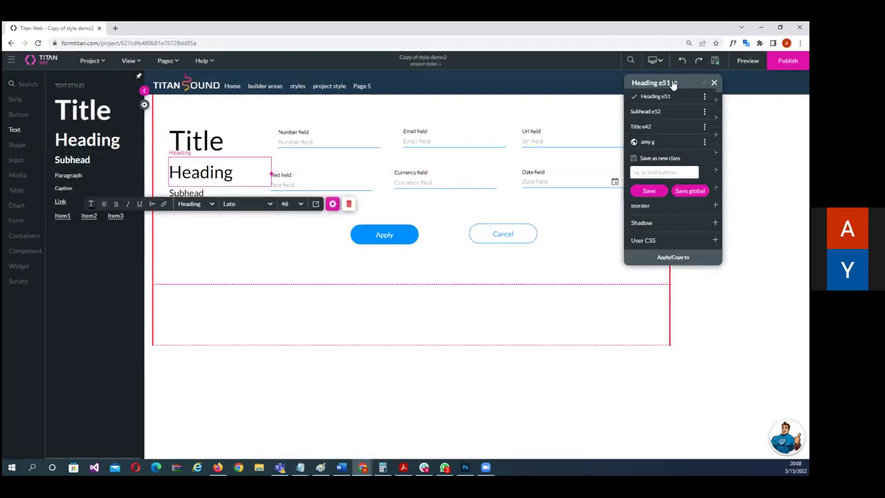
left_click(649, 142)
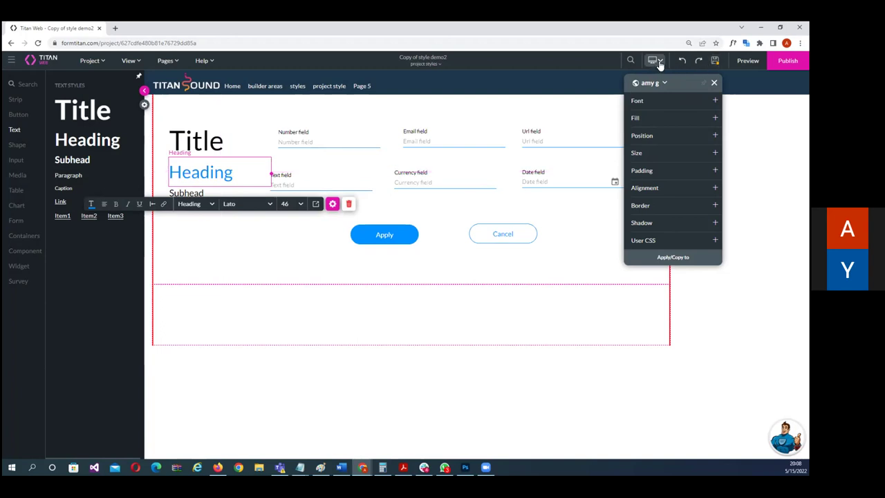
left_click(274, 264)
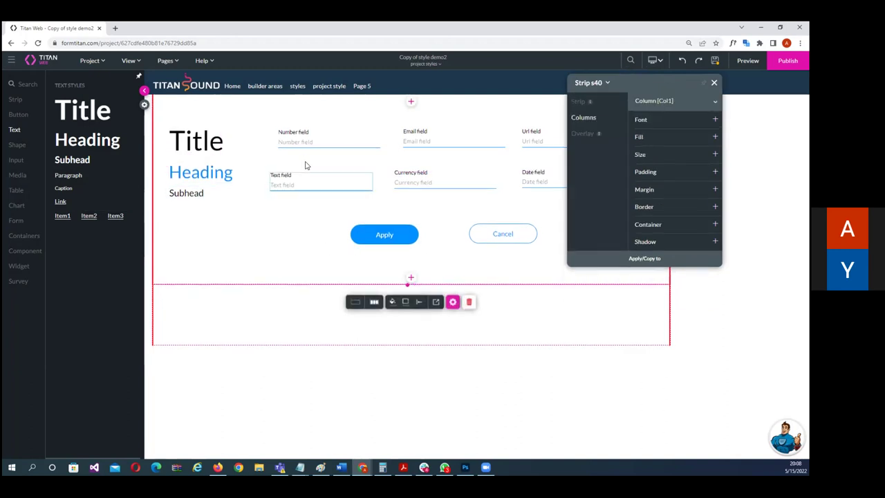
- Save the changes while returning to the styles page, and delete the second heading
left_click(440, 65)
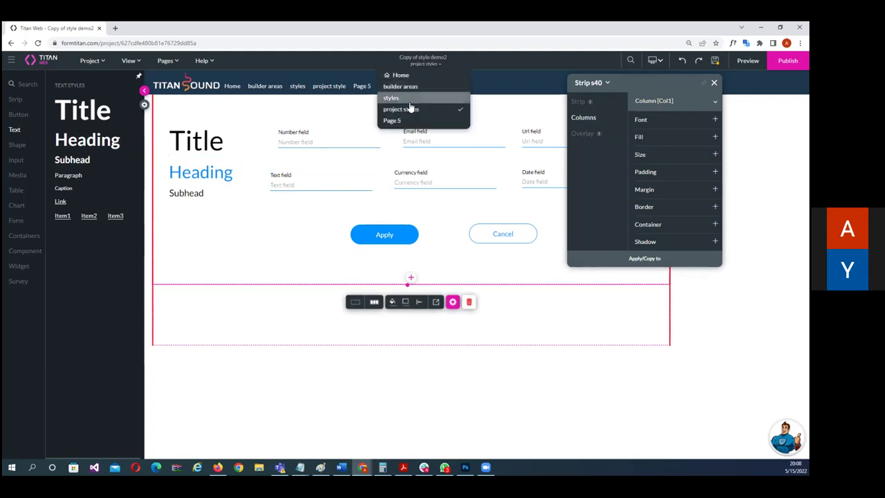
left_click(414, 98)
left_click(455, 300)
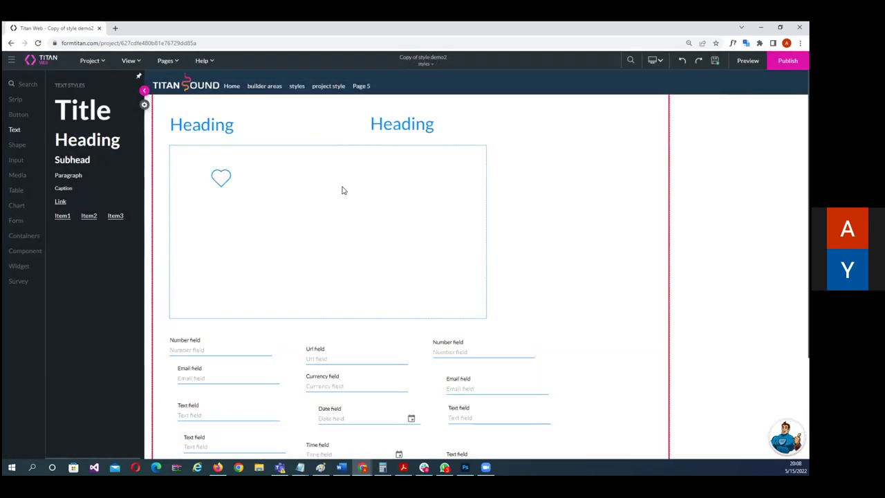
left_click(414, 124)
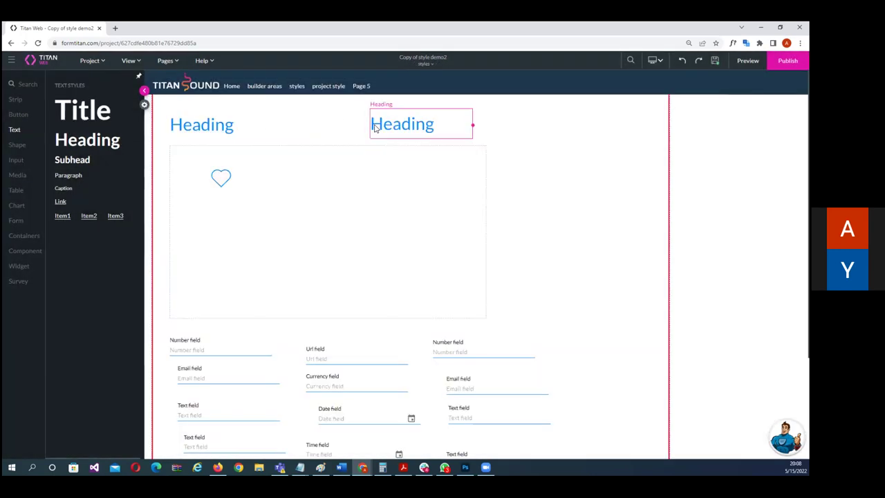
key("Delete")
left_click(176, 122)
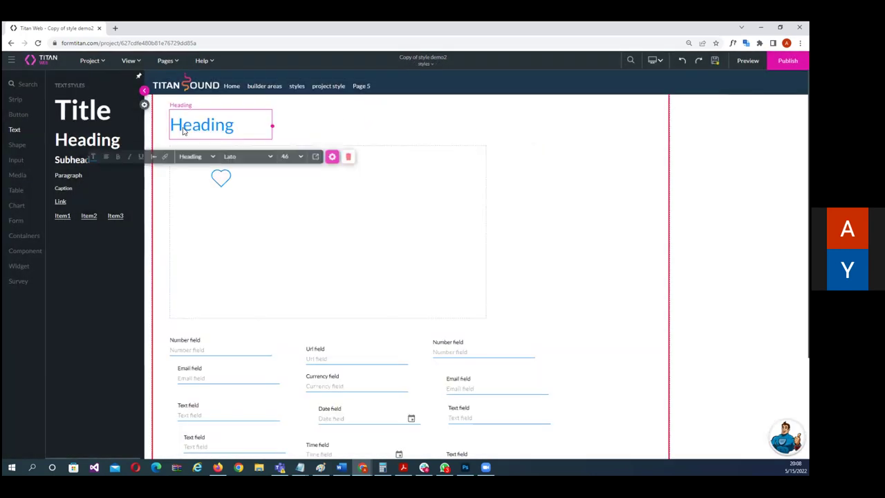
- Open the Heading's style settings, move them beside the container, and expand the font options
left_click(317, 156)
left_click_drag(691, 84, 602, 130)
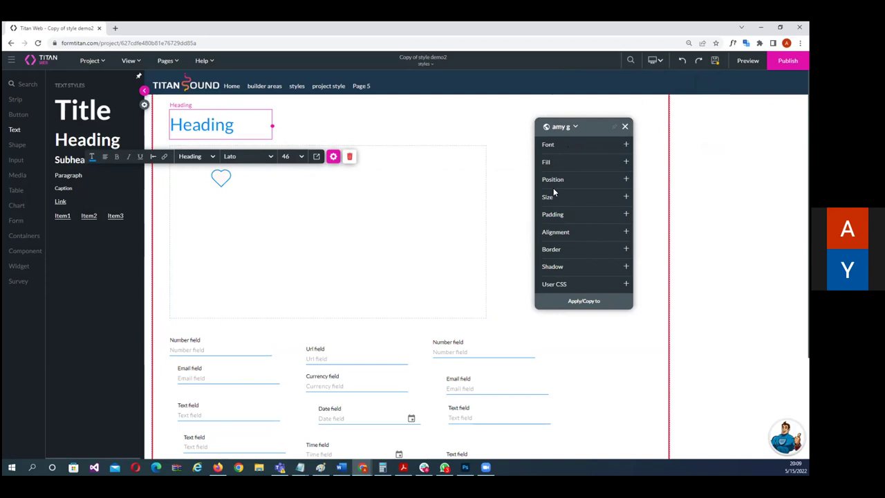
left_click(552, 148)
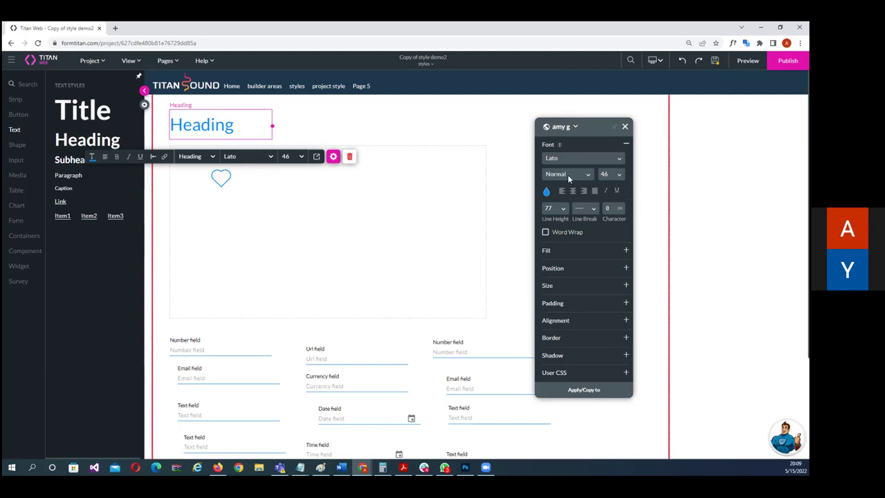
left_click(567, 175)
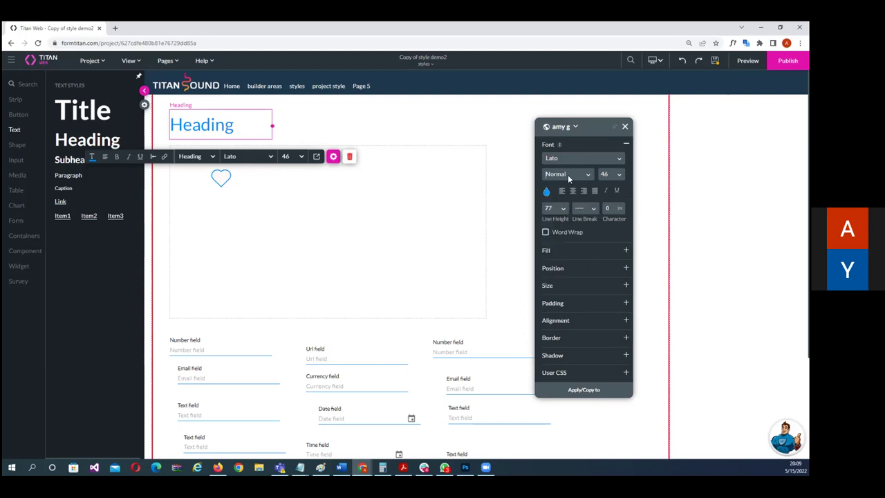
left_click(610, 173)
- Try center and right alignment on the Heading text and finish with left alignment
left_click(573, 191)
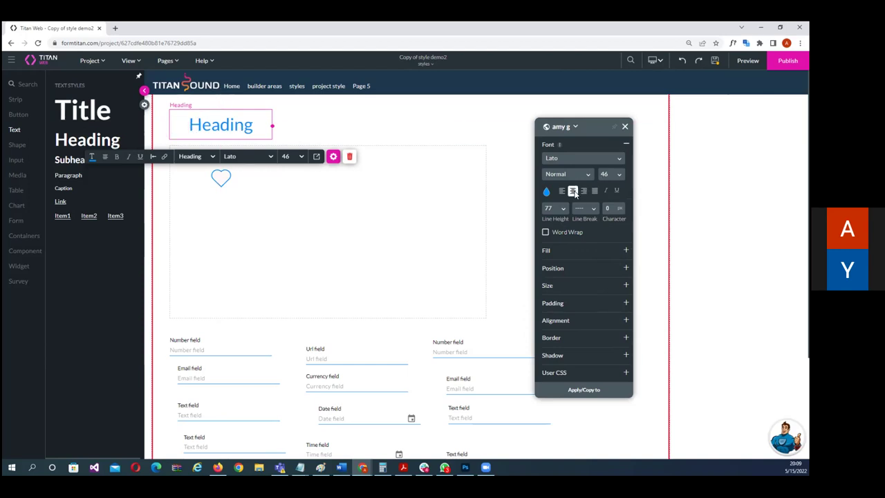
left_click(583, 192)
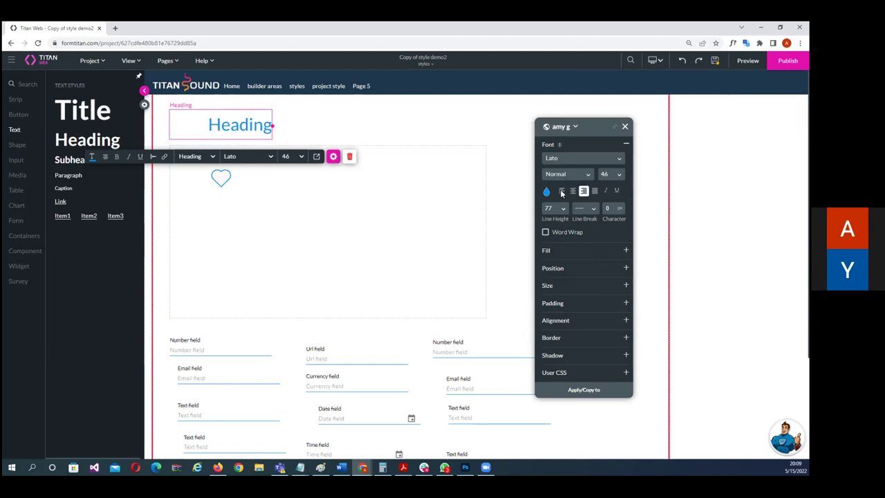
left_click(563, 191)
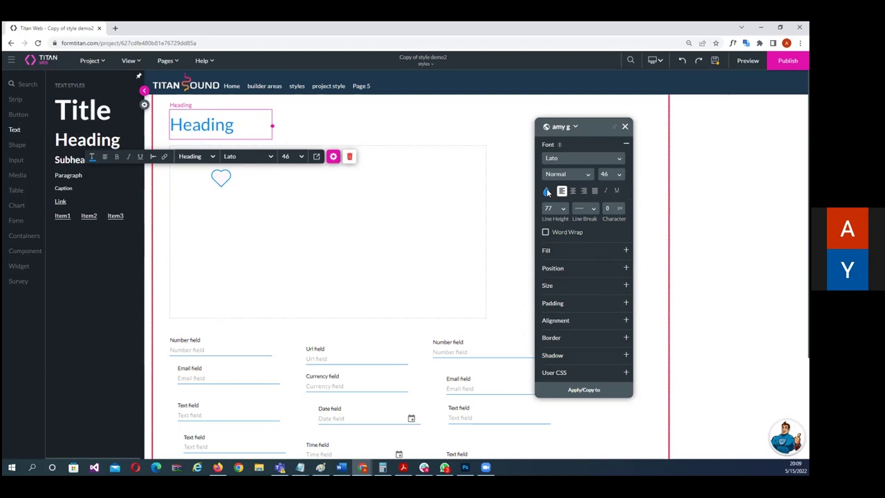
- Set the Heading's font color to green #47C739 and save it as a new palette color
left_click(547, 192)
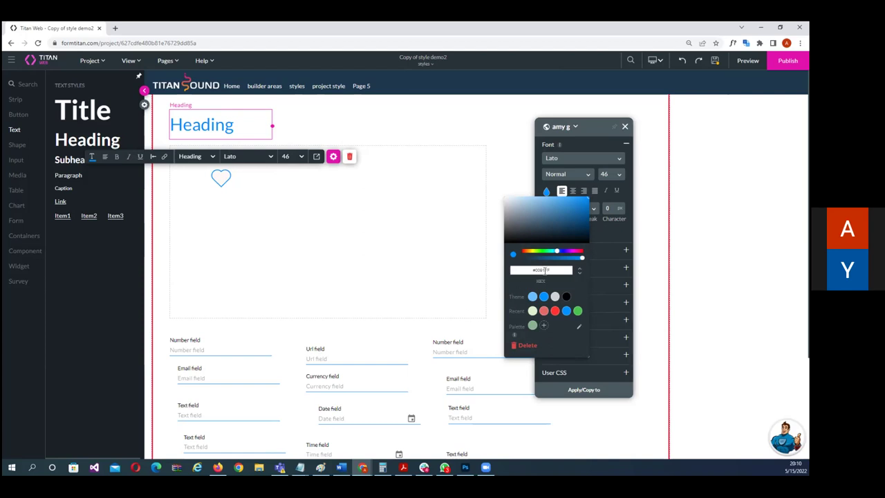
left_click_drag(527, 269, 560, 267)
left_click(544, 328)
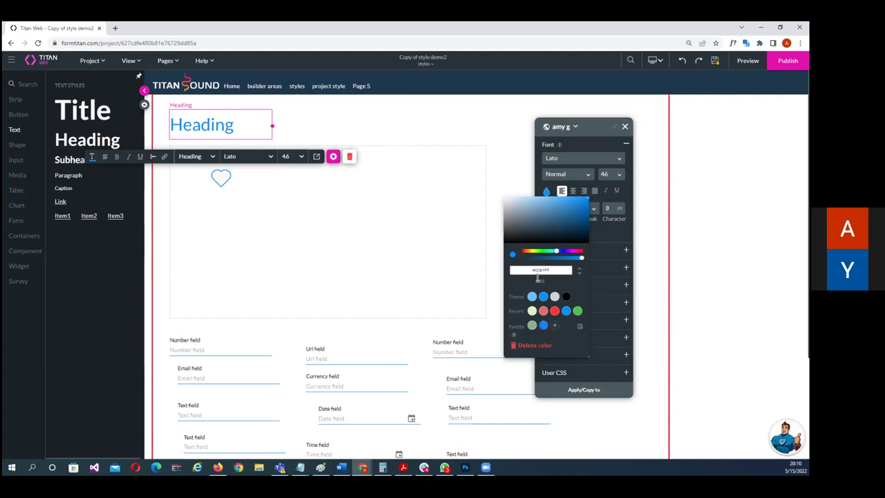
left_click(541, 254)
left_click(543, 210)
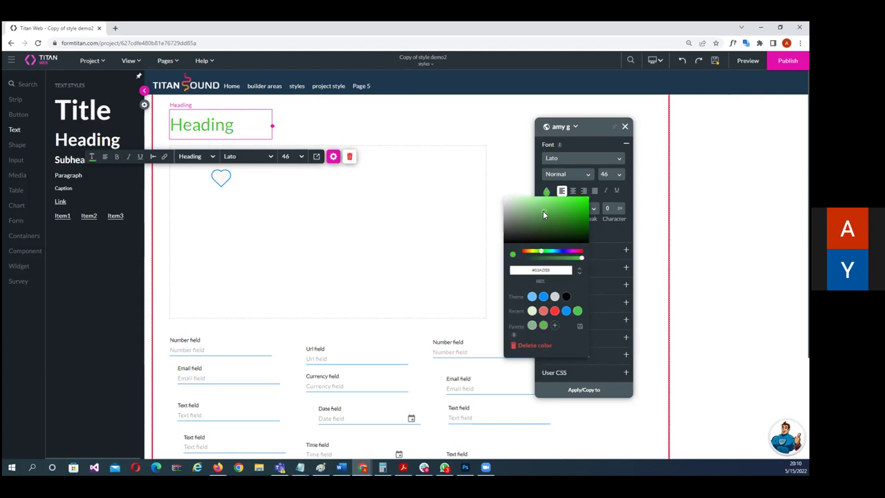
left_click(564, 206)
left_click(580, 327)
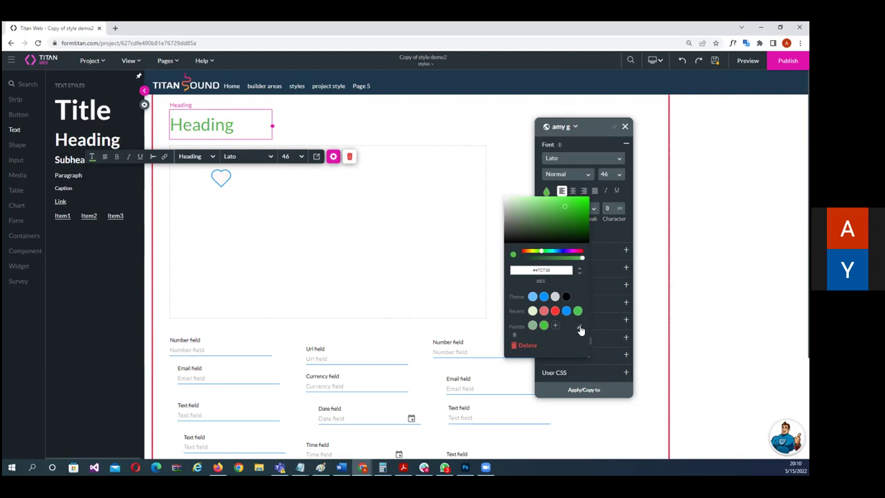
left_click(610, 232)
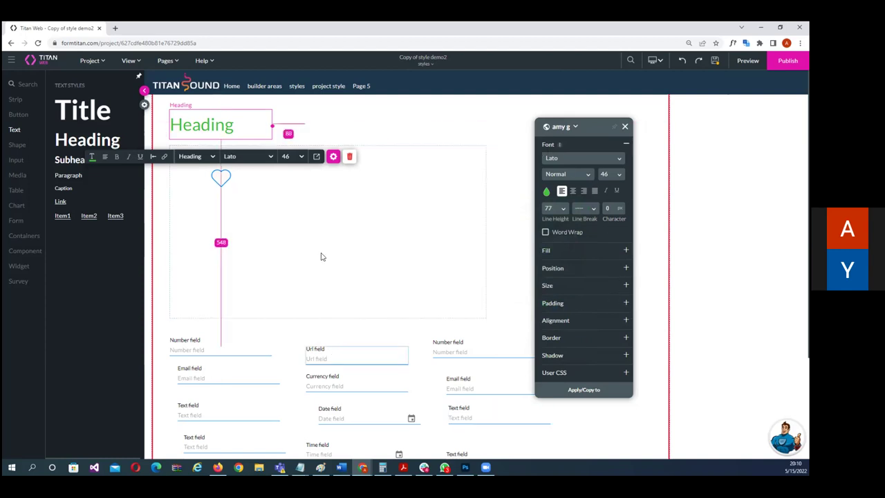
- Add a star shape beside the Heading, above the container, and color it with the saved green from the palette
left_click(222, 181)
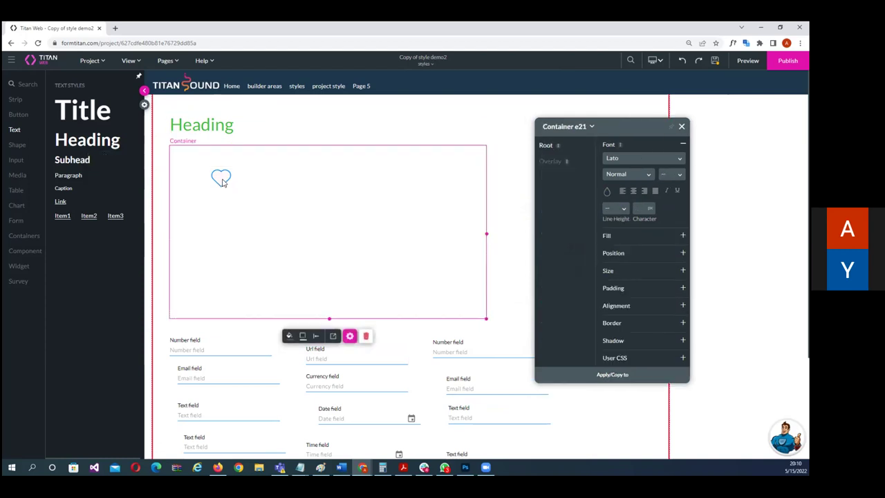
left_click(21, 149)
left_click_drag(92, 128, 330, 123)
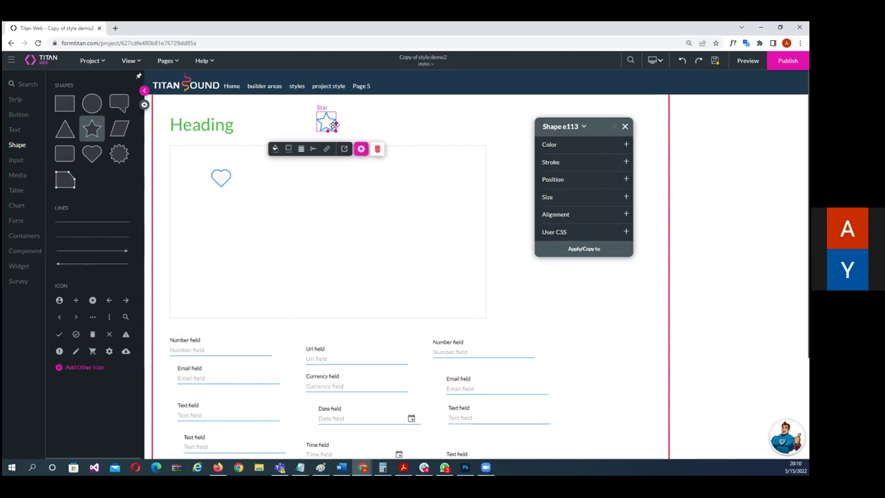
left_click(552, 148)
left_click(547, 156)
left_click(543, 291)
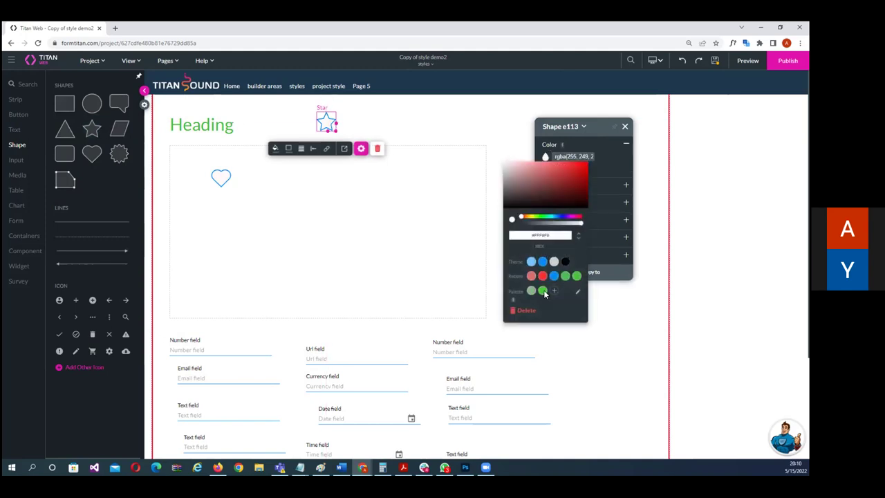
left_click(594, 328)
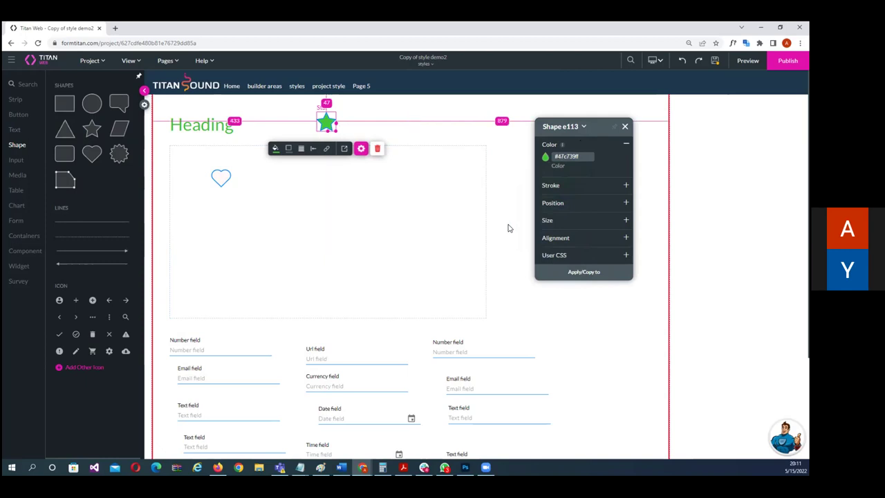
- Give the Heading a solid light red background fill, #E86A6A
left_click(237, 129)
left_click(546, 163)
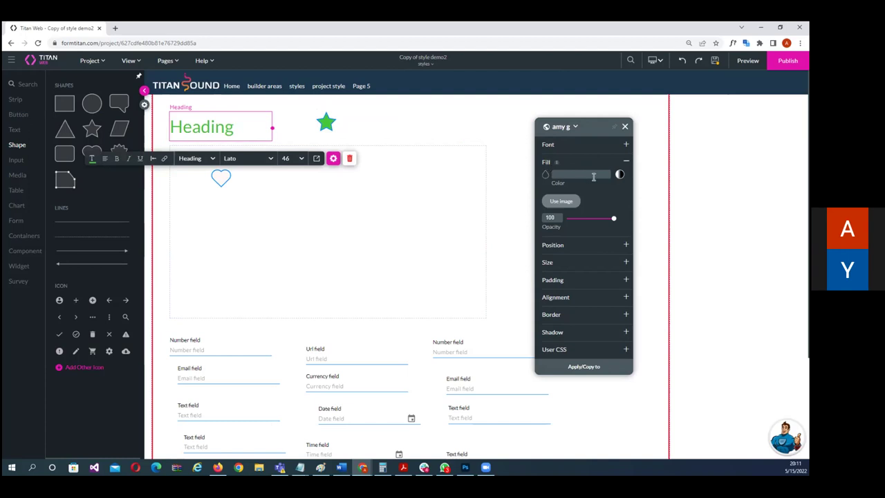
left_click(545, 176)
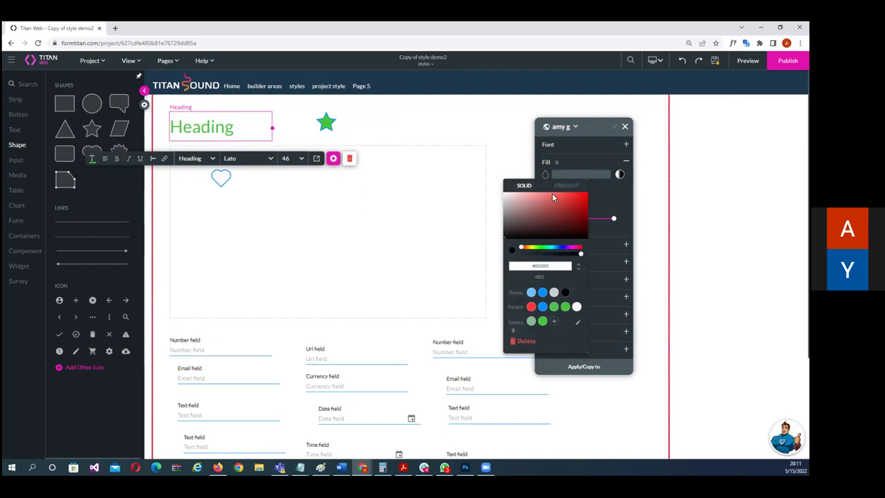
left_click(549, 197)
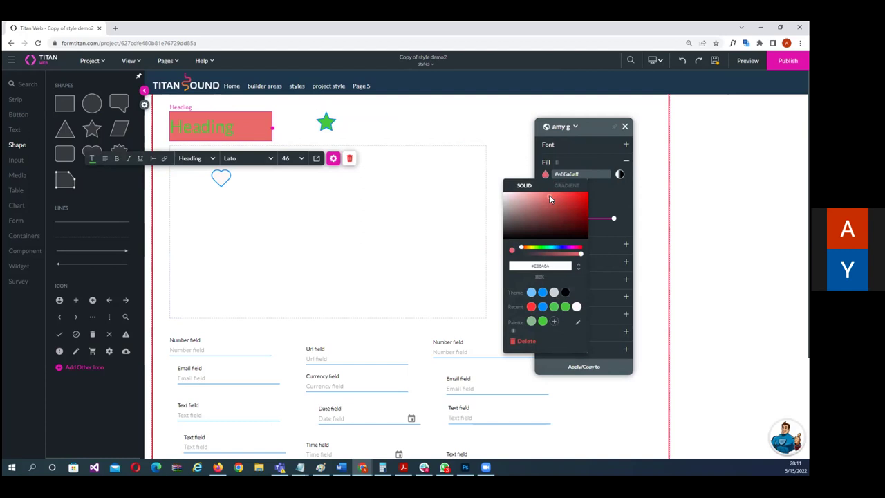
- Try a red-to-black gradient fill on the Heading and delete the gradient
left_click(566, 186)
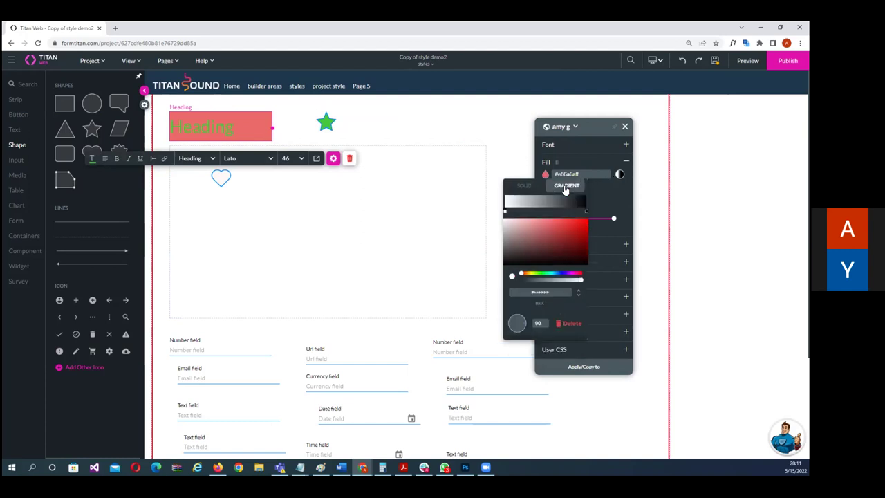
left_click(550, 229)
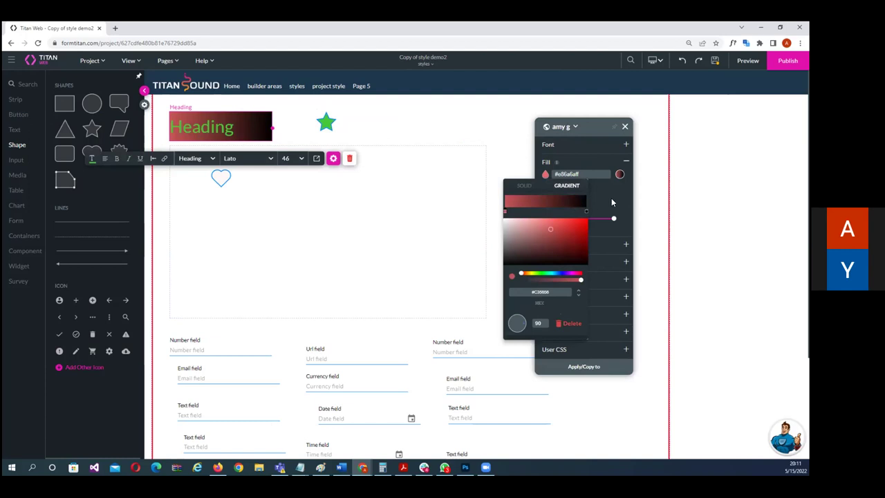
left_click(572, 324)
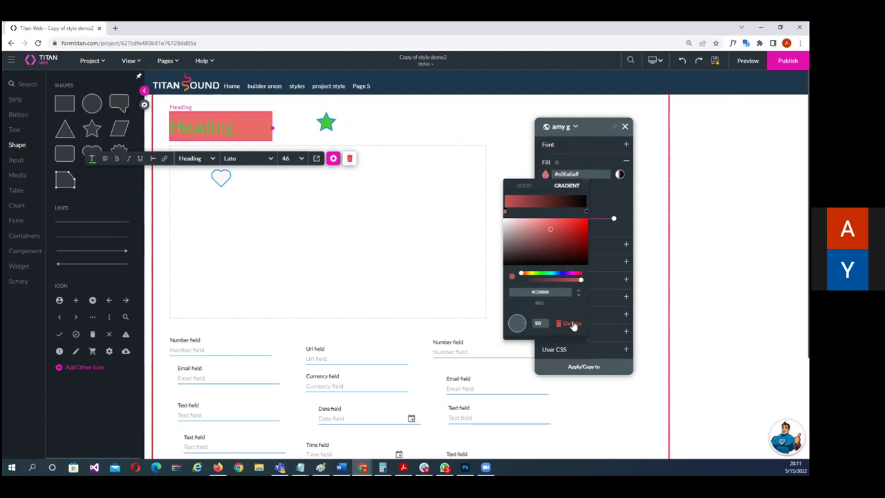
- Fill the container with the library photo of the woman holding a tablet, sized to Cover
left_click(368, 193)
left_click(405, 198)
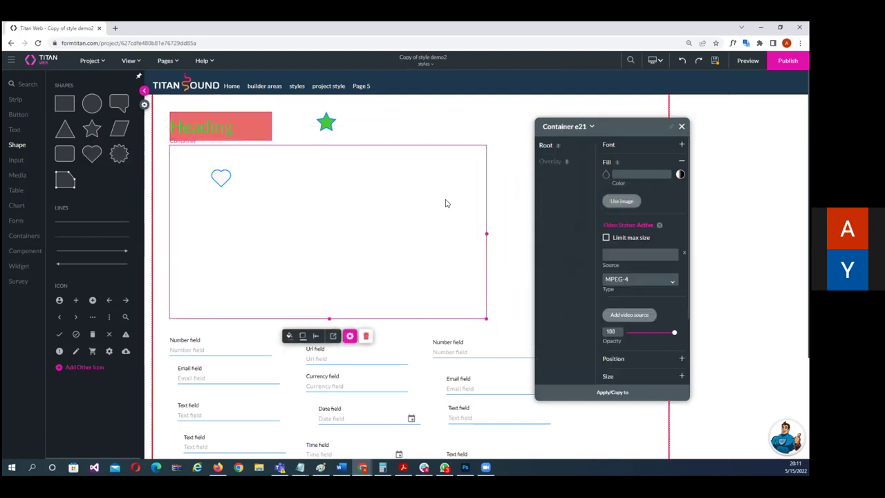
left_click(609, 174)
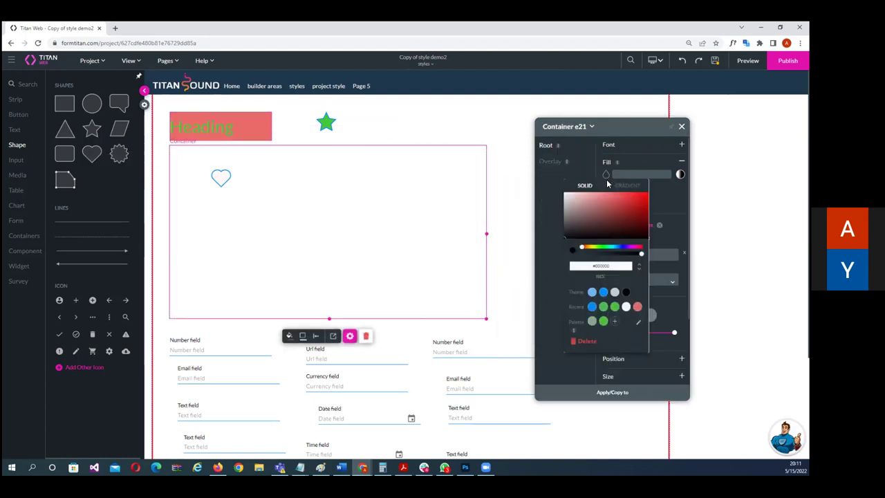
left_click(661, 187)
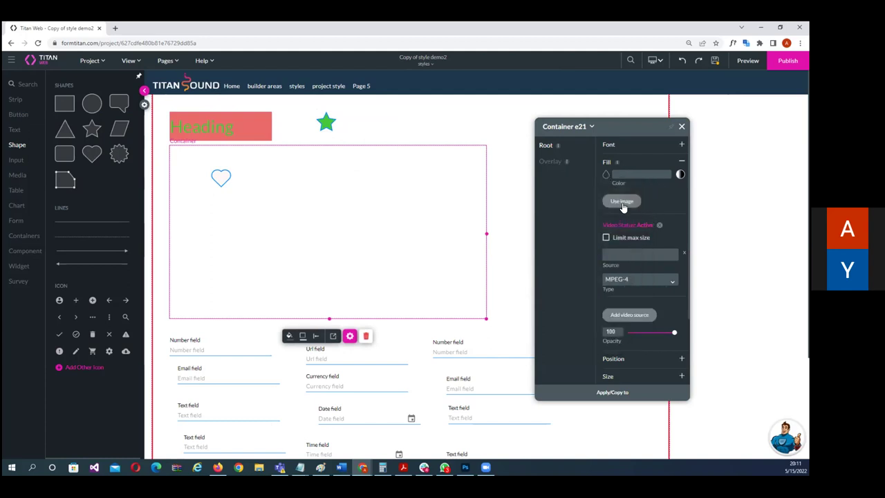
left_click(622, 201)
scroll(428, 288, "down", 5)
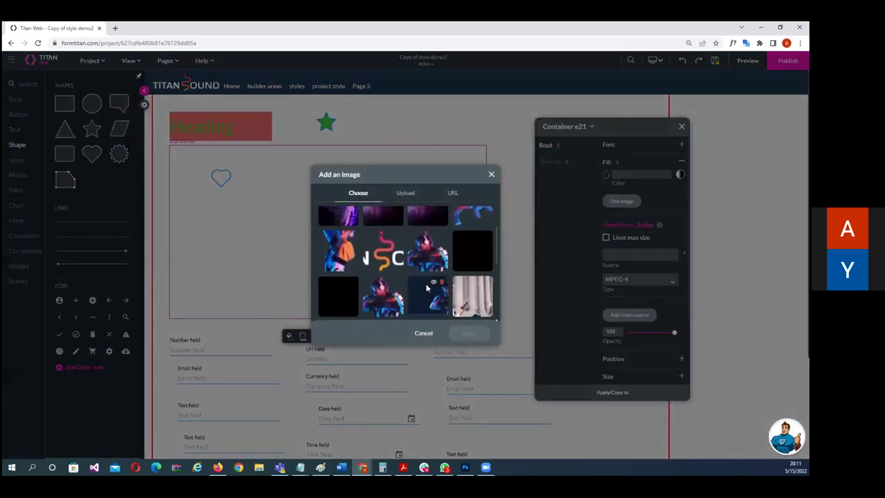
left_click(388, 296)
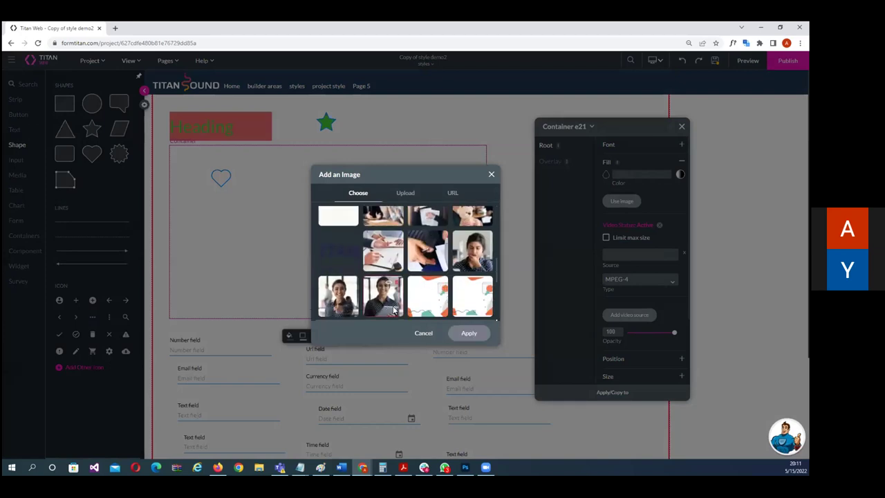
left_click(467, 334)
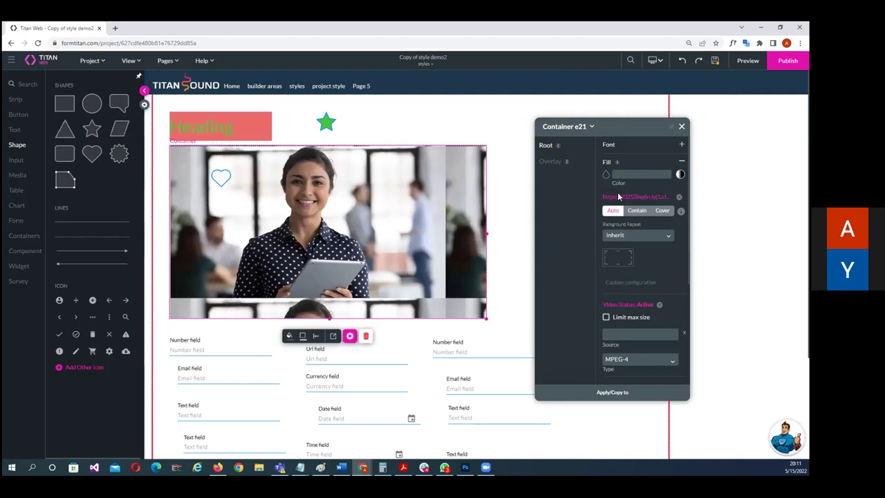
left_click(662, 211)
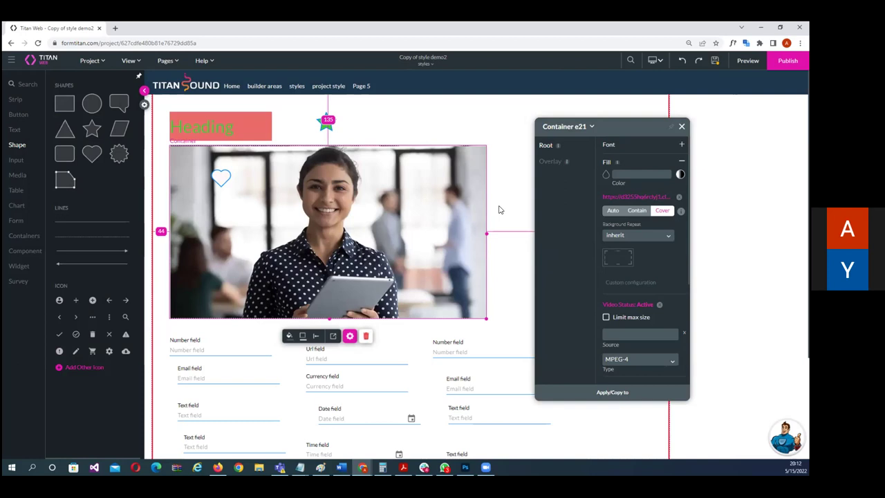
- Paste the link of the MP4 video as the container's background video source, with the type left at MPEG-4
left_click(502, 127)
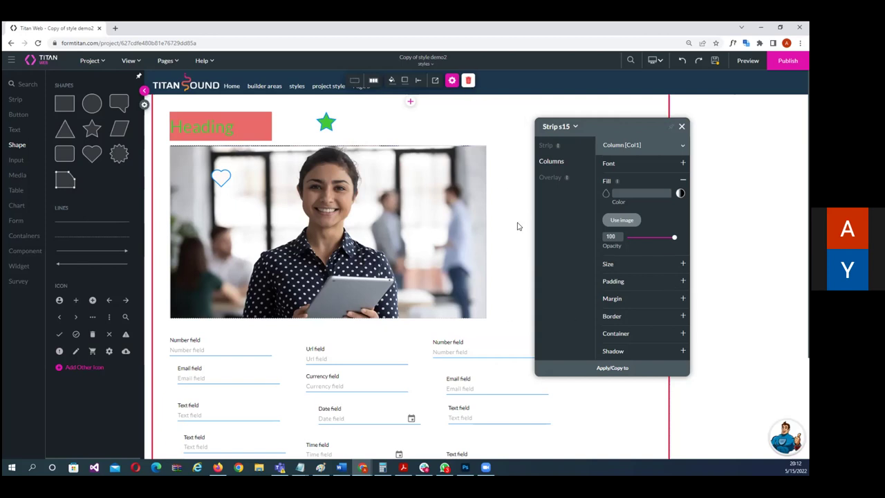
left_click(386, 198)
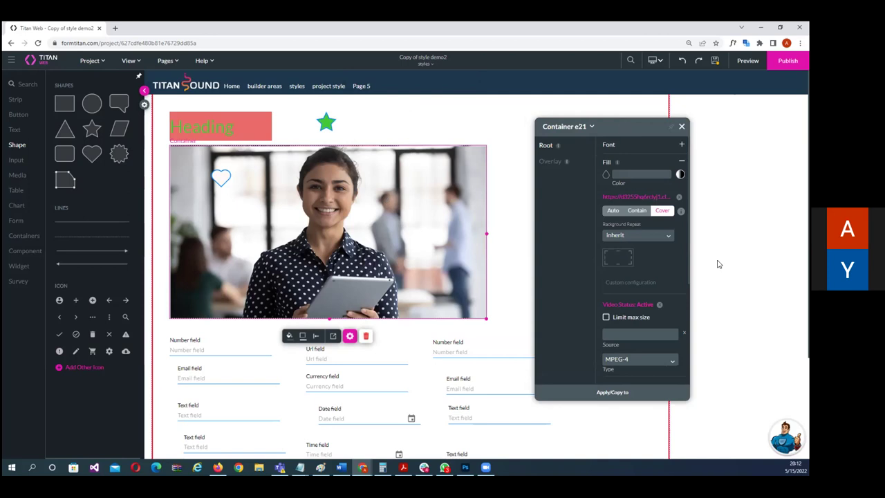
left_click(463, 185)
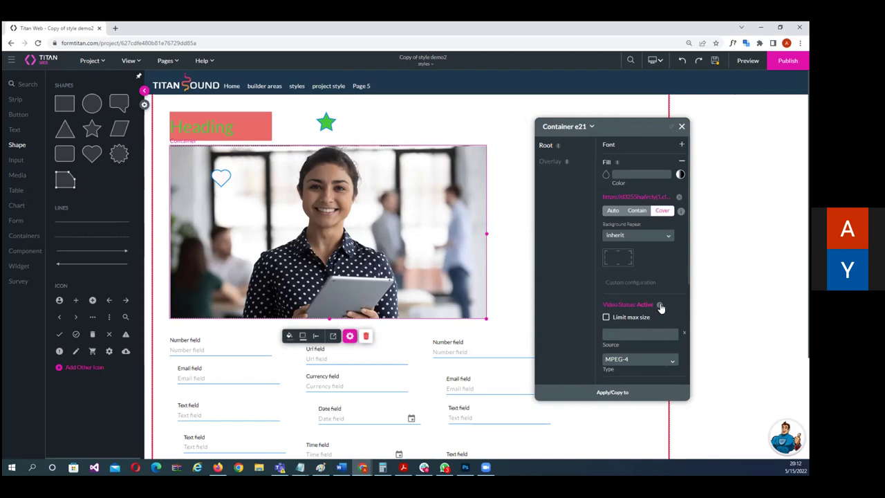
left_click(625, 335)
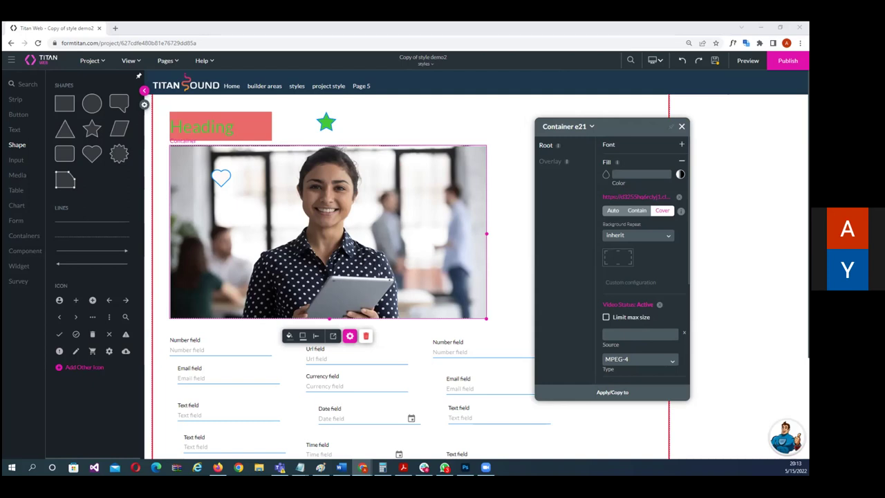
left_click(639, 329)
key("ctrl+v")
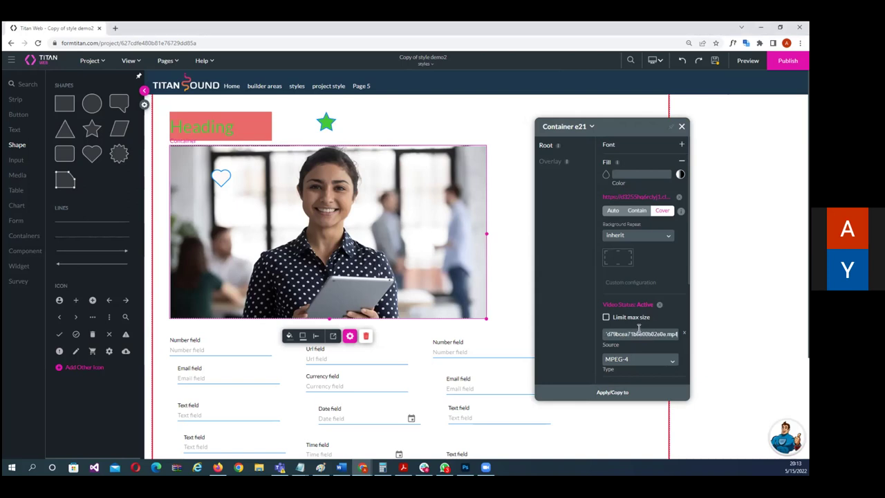
left_click(673, 312)
- Remove the container's background image and add a second, empty video source
left_click(678, 198)
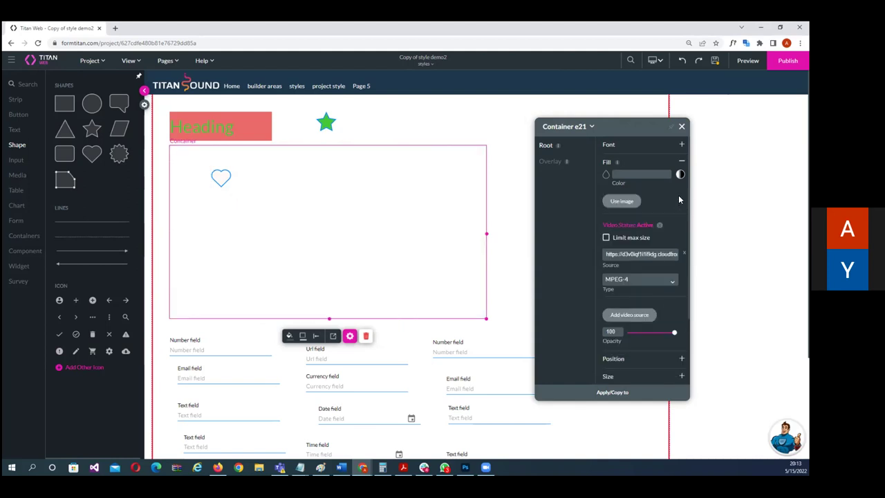
left_click(635, 315)
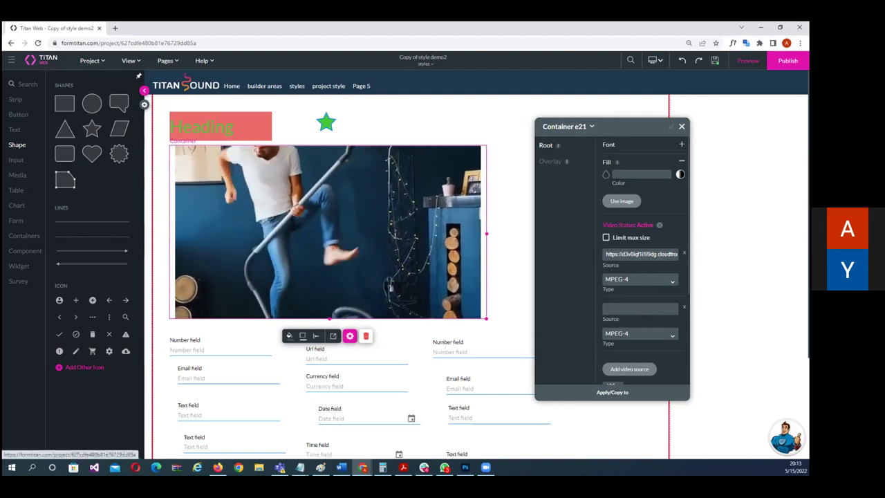
- Preview the page with the container's video background in a new browser tab and return to the builder
left_click(748, 60)
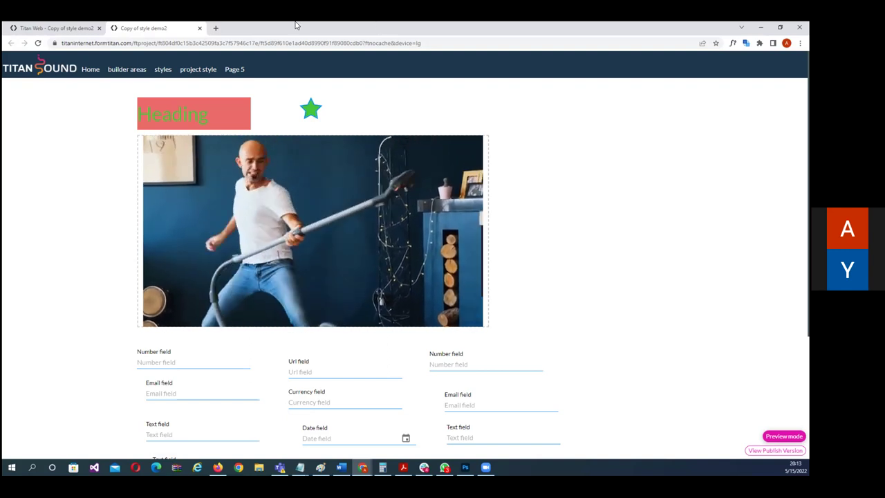
left_click(76, 29)
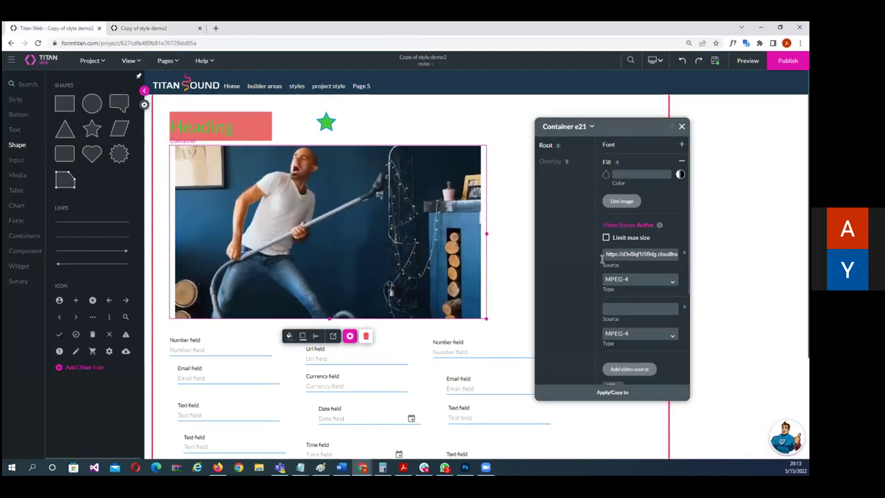
- Remove the linked MP4 video source and delete the container from the page
left_click(684, 252)
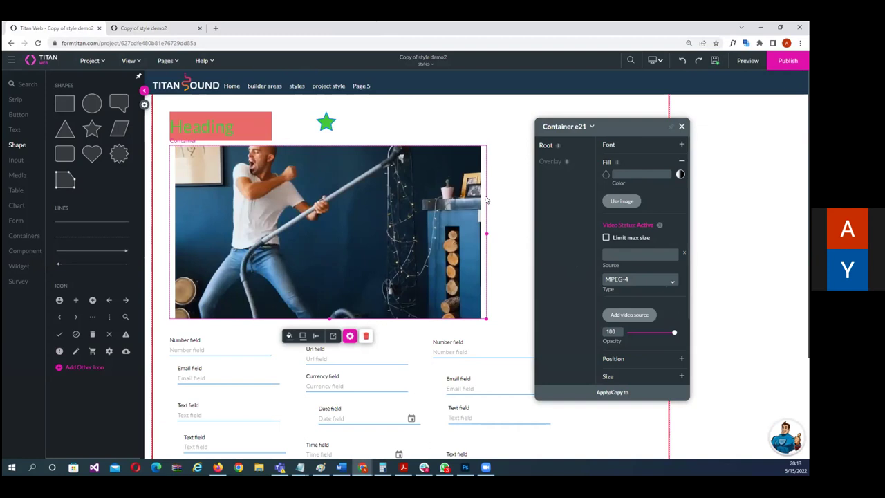
left_click(466, 205)
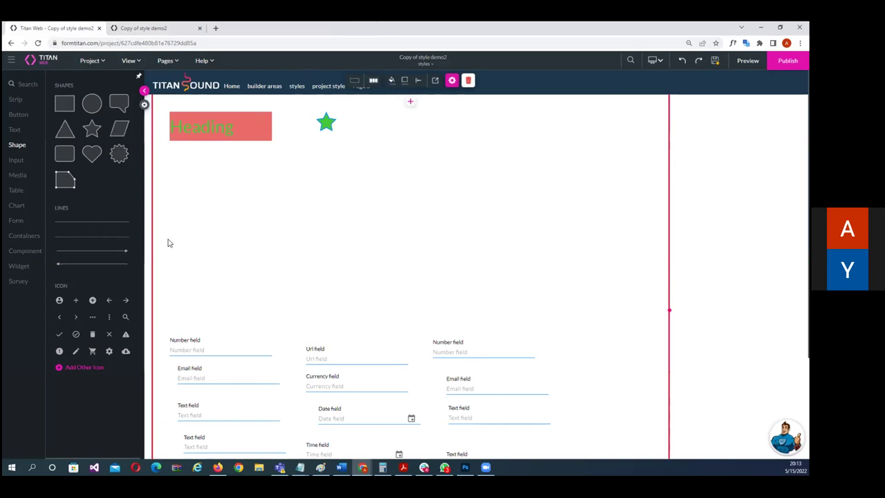
- Open the Heading's style settings and examine its Position options
left_click(253, 137)
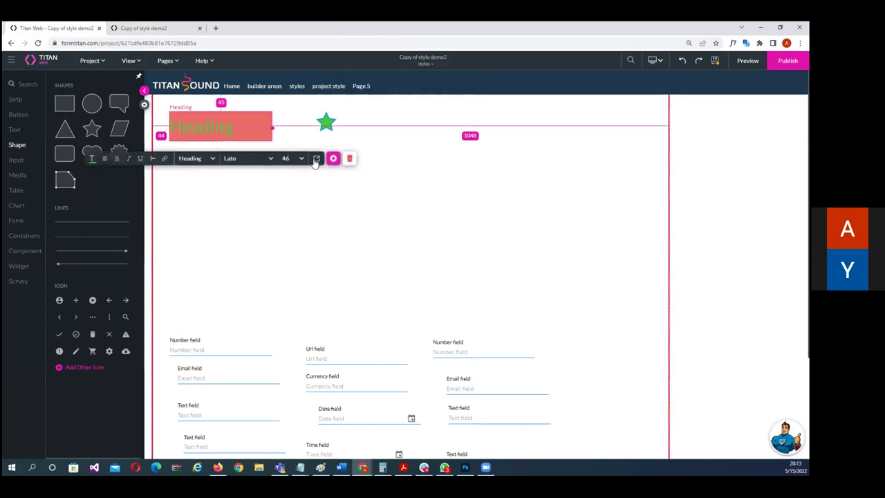
left_click(316, 160)
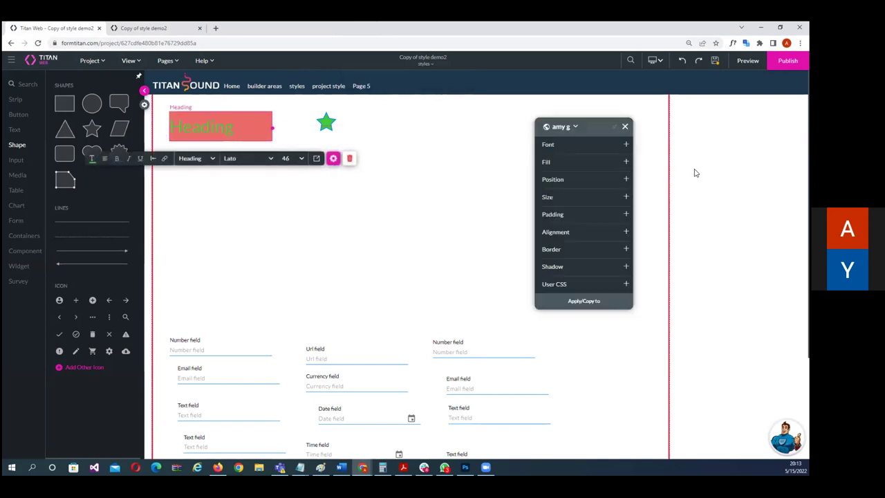
left_click(557, 182)
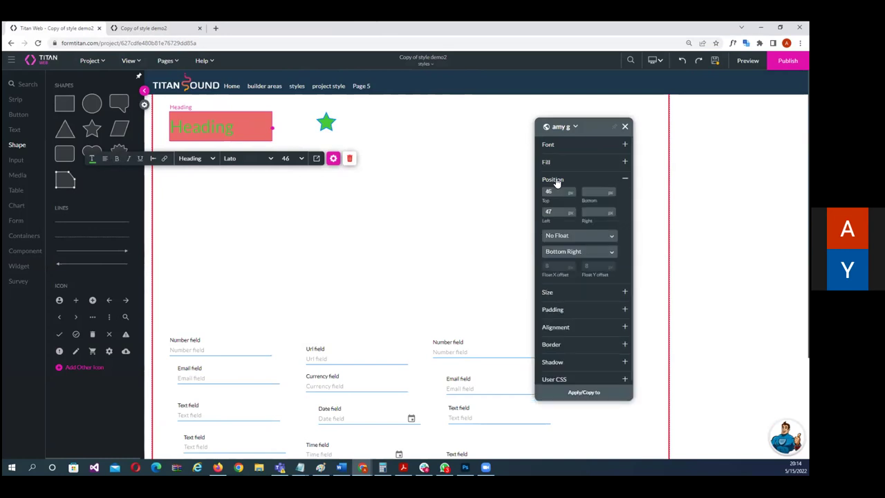
- Set the left position of the Number field in the rightmost column to 800 px
left_click(482, 353)
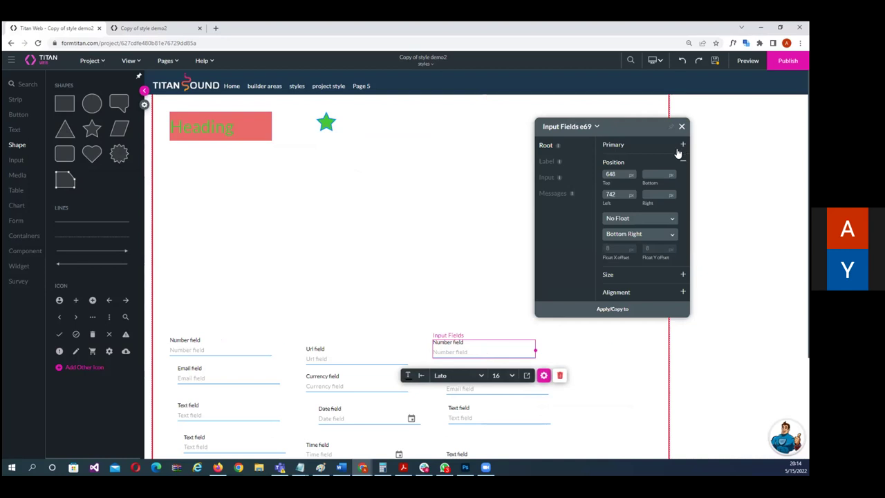
left_click(626, 174)
left_click_drag(622, 193, 599, 197)
type("800")
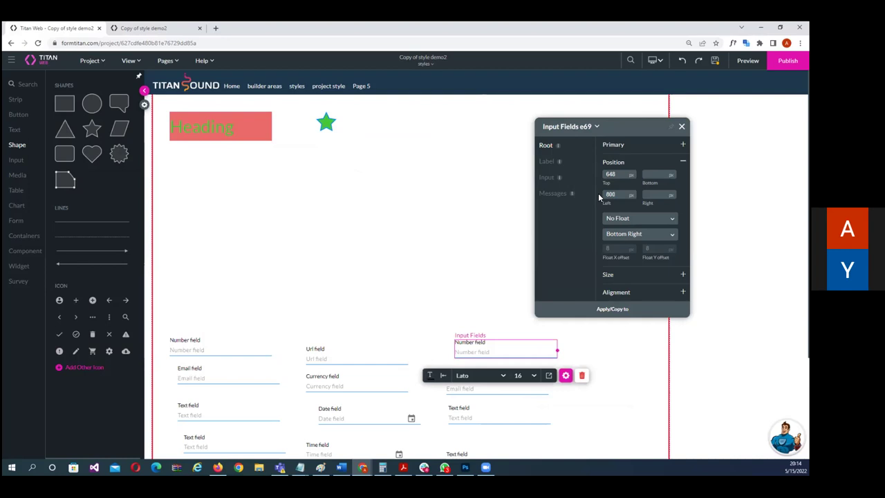
left_click(640, 375)
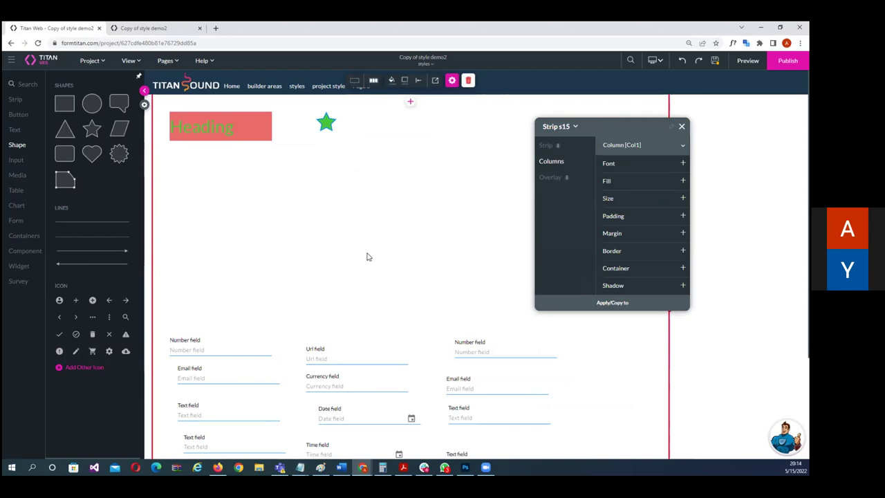
- Fill the Apply button's default state with the recently used green #4ac550
scroll(367, 256, "down", 2)
left_click(268, 377)
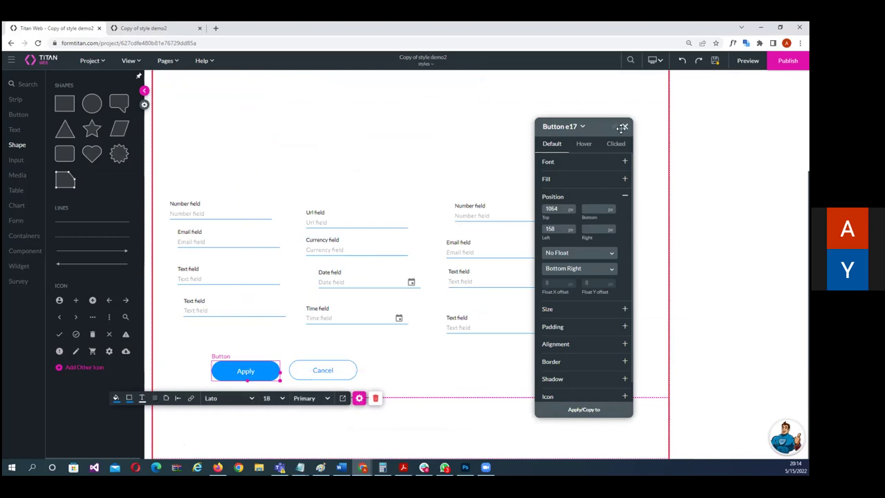
left_click_drag(599, 126, 534, 106)
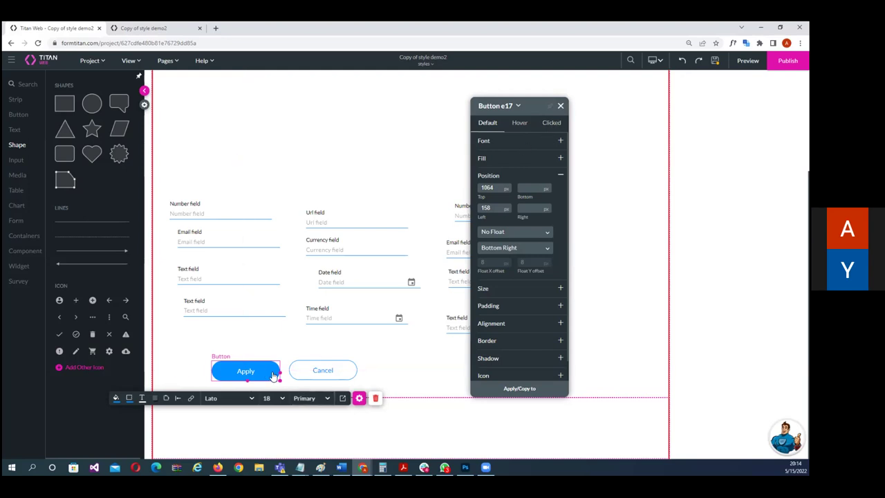
left_click(247, 363)
left_click(248, 368)
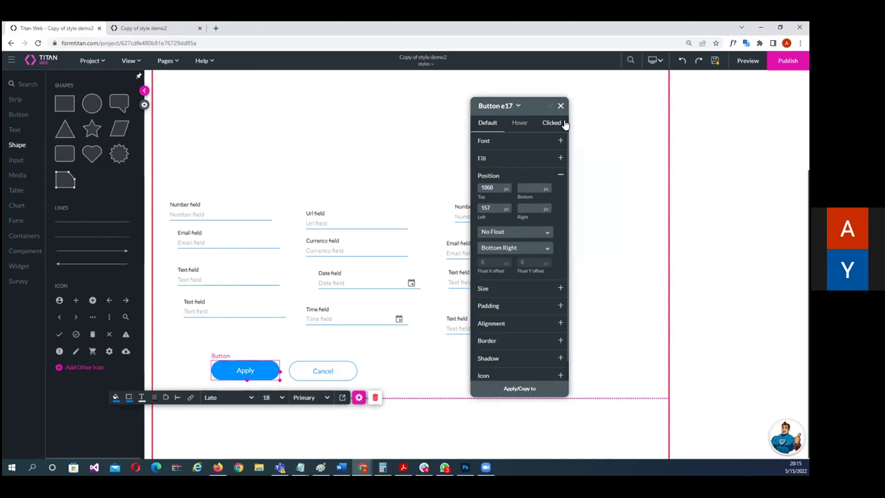
left_click(229, 375)
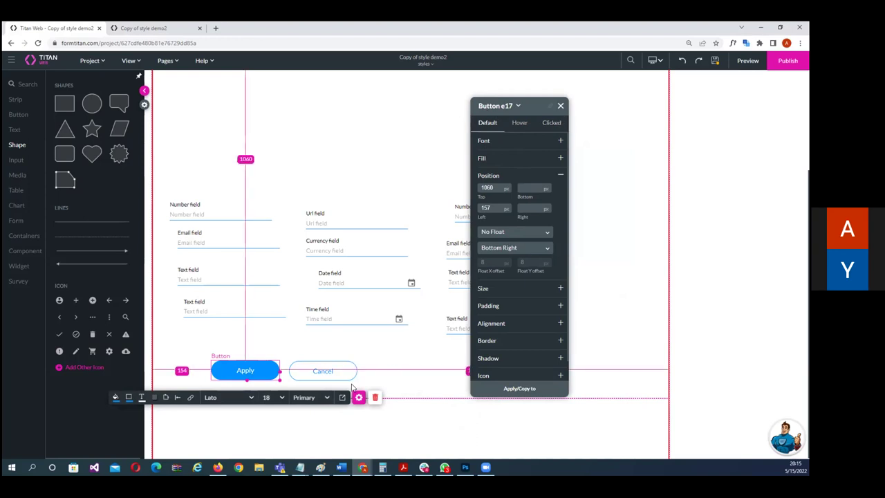
left_click(482, 159)
left_click(481, 171)
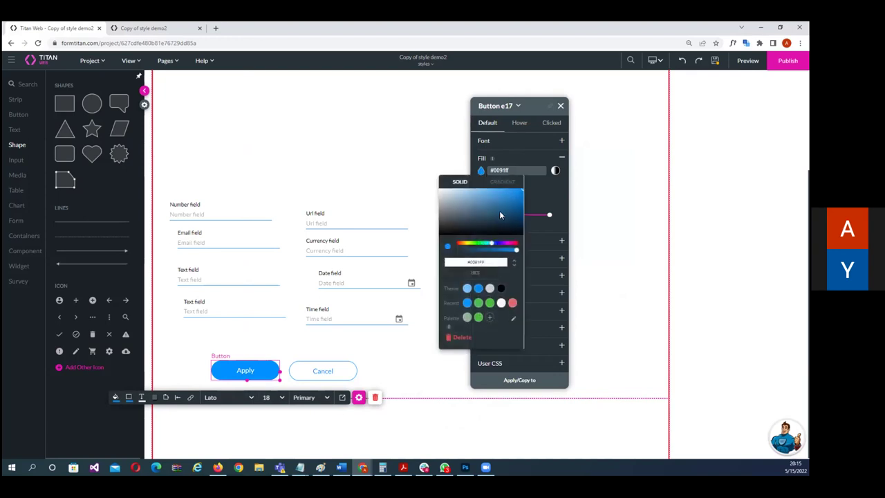
left_click(478, 303)
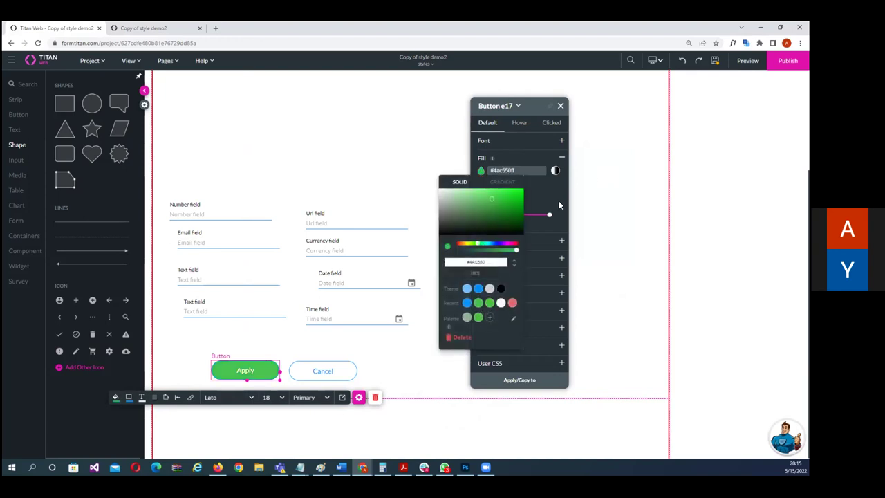
left_click(543, 235)
- Set the border radius of the Apply button's default state to 6
left_click(487, 311)
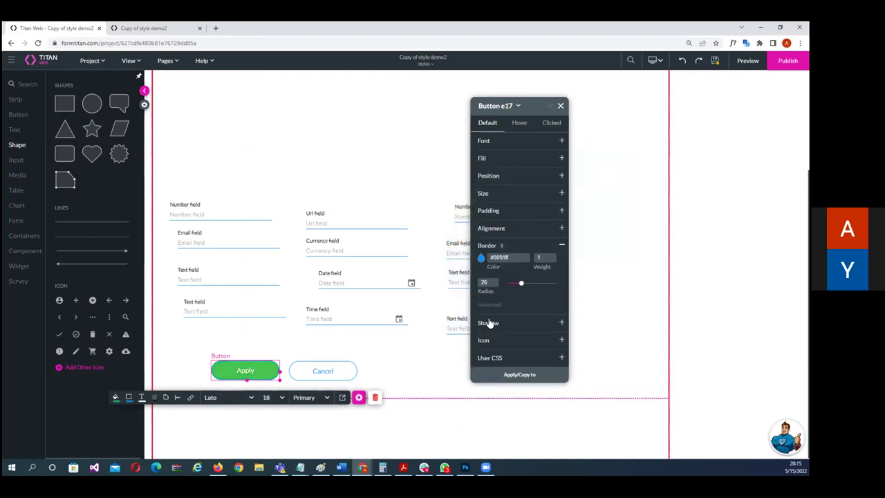
left_click_drag(491, 281, 473, 287)
type("6")
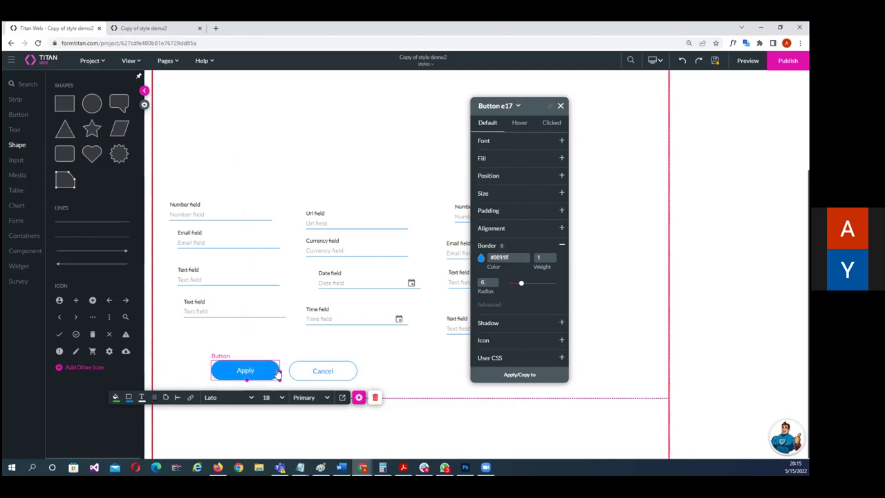
mouse_move(276, 371)
left_mouse_down()
mouse_move(265, 343)
mouse_move(267, 373)
mouse_move(261, 336)
mouse_move(266, 379)
left_mouse_up()
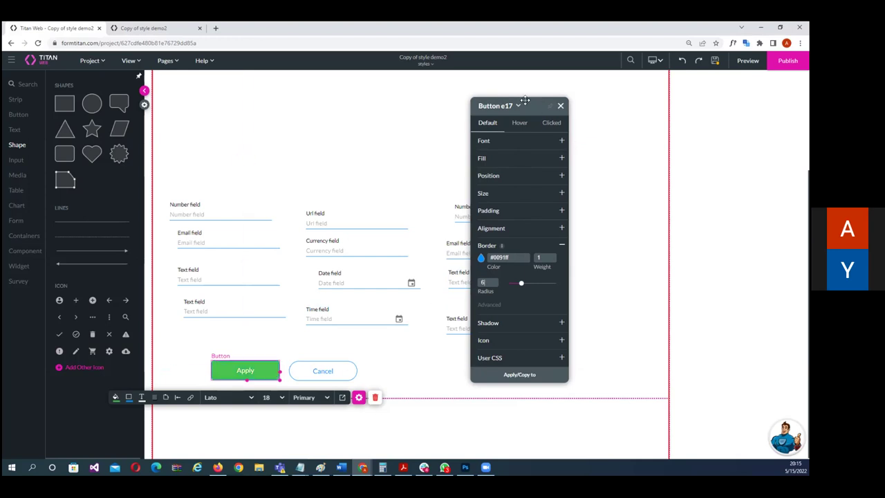
- Copy the Apply button's default state styling to both its Hover and Clicked states
left_click(520, 124)
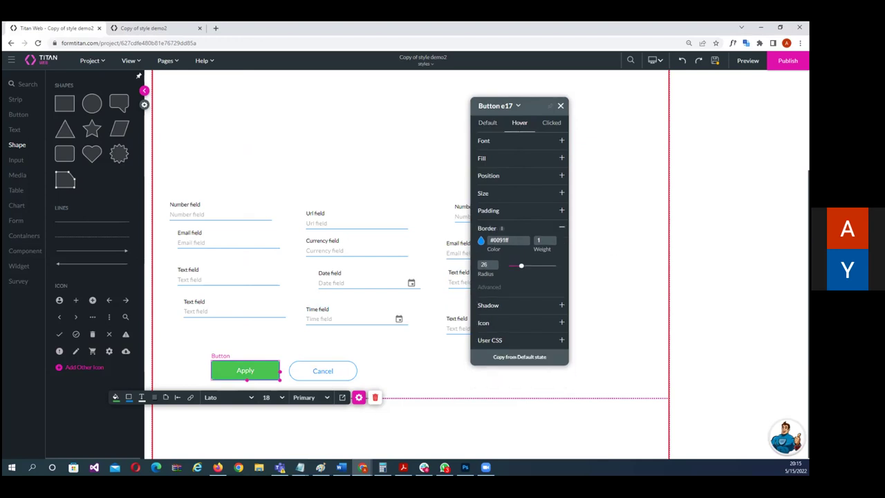
left_click(509, 358)
left_click(551, 124)
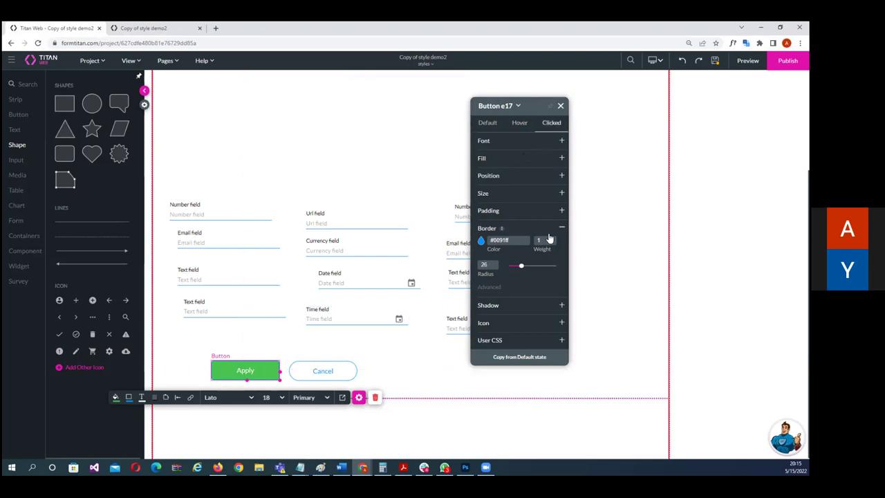
left_click(536, 358)
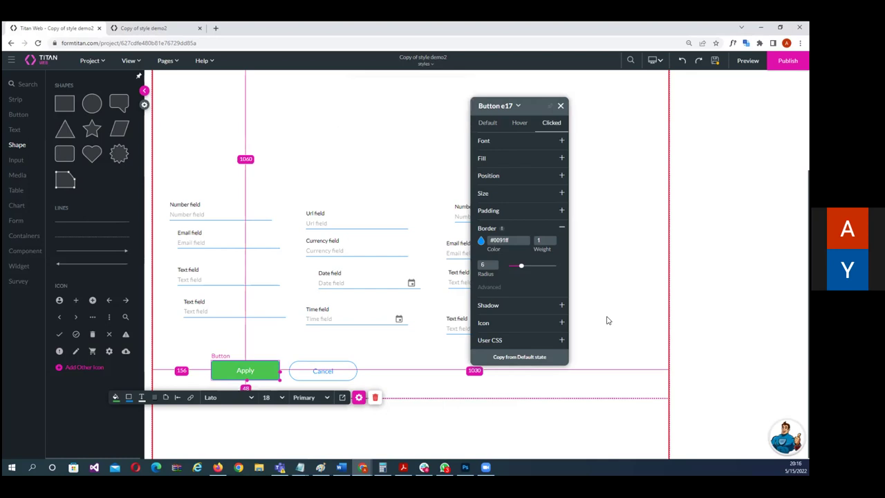
- Set the fill of the Apply button's Hover state to the darker green #17961e
left_click(521, 123)
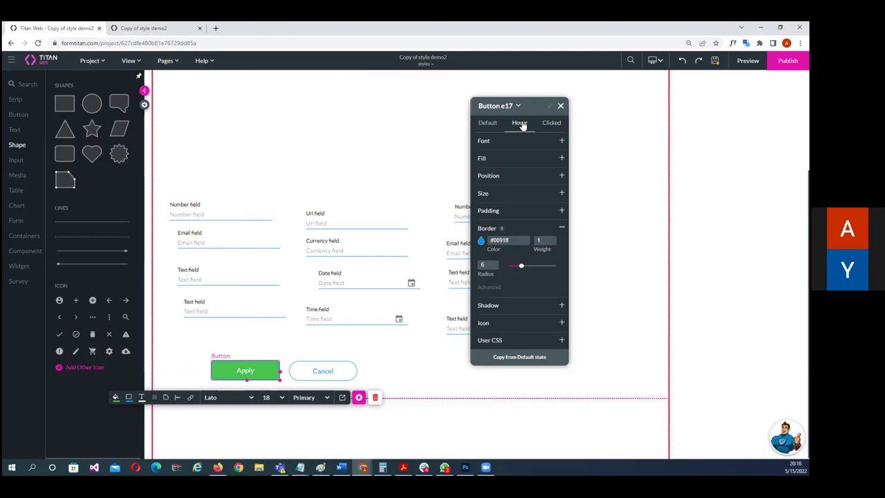
left_click(486, 159)
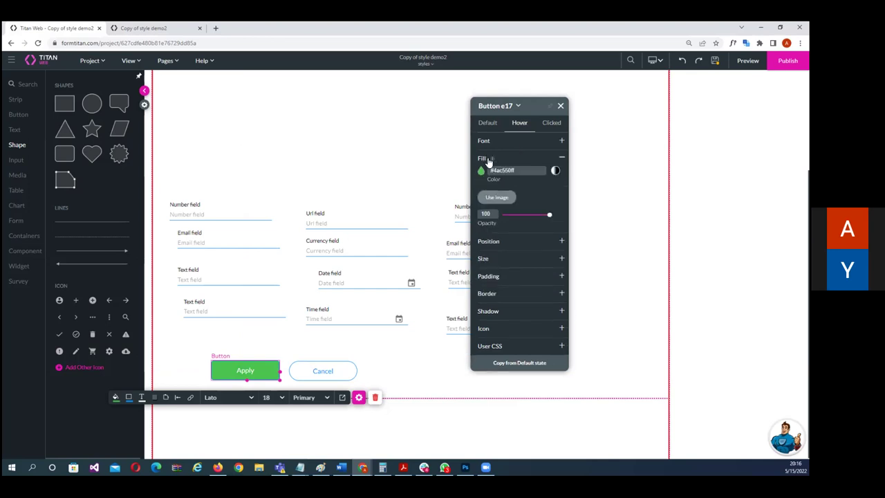
left_click(481, 170)
left_click(509, 201)
left_click(510, 207)
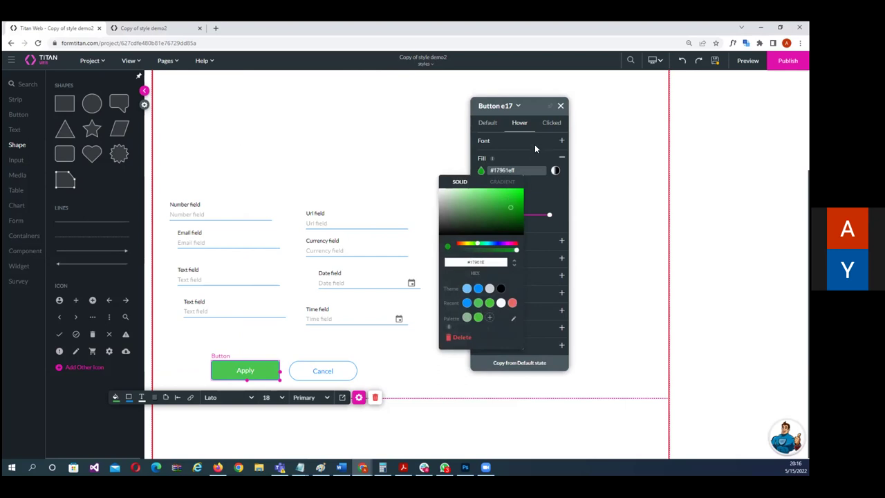
- Set the fill of the Apply button's Clicked state to very dark green #08410b and try the button on the canvas
left_click(551, 126)
left_click(551, 125)
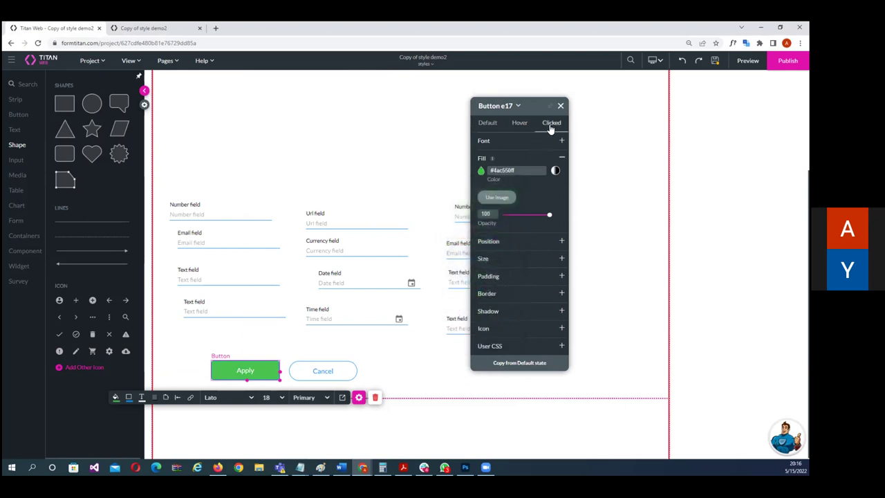
left_click(481, 172)
left_click(512, 221)
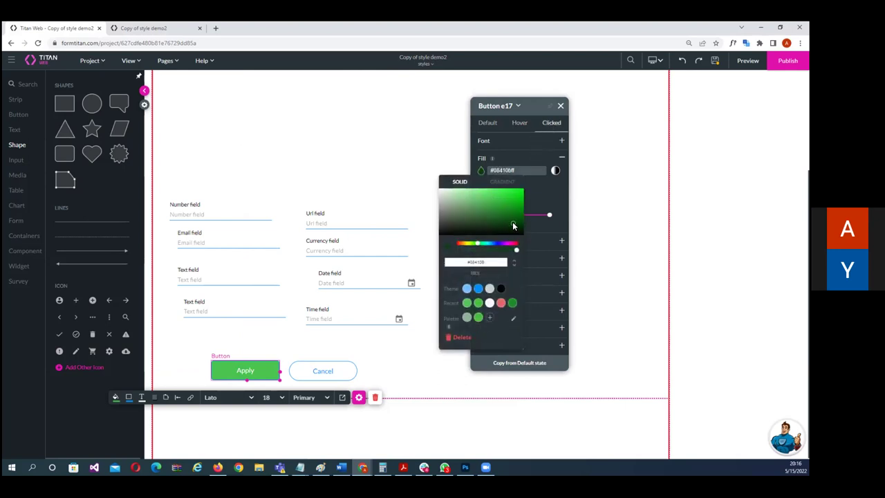
left_click(552, 201)
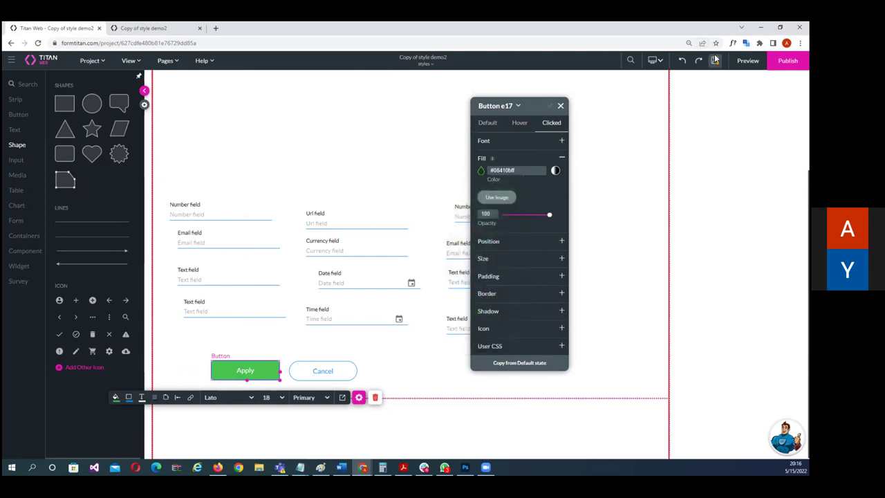
left_click(273, 374)
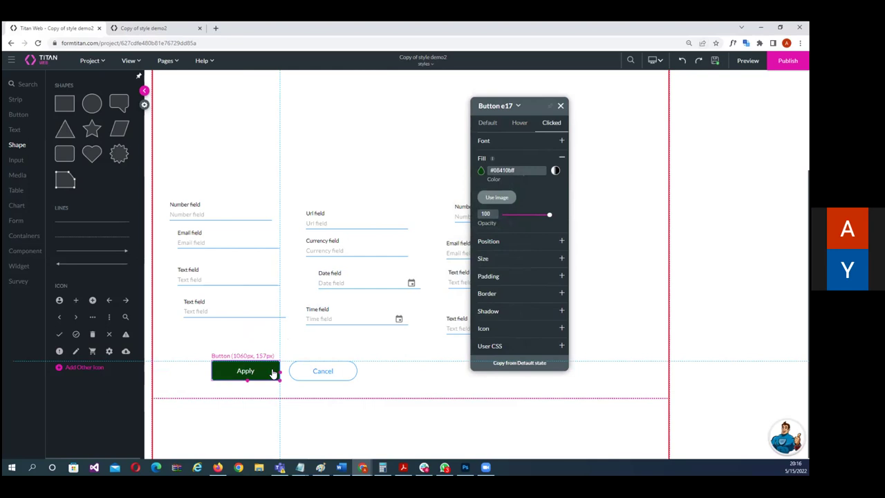
left_click(269, 370)
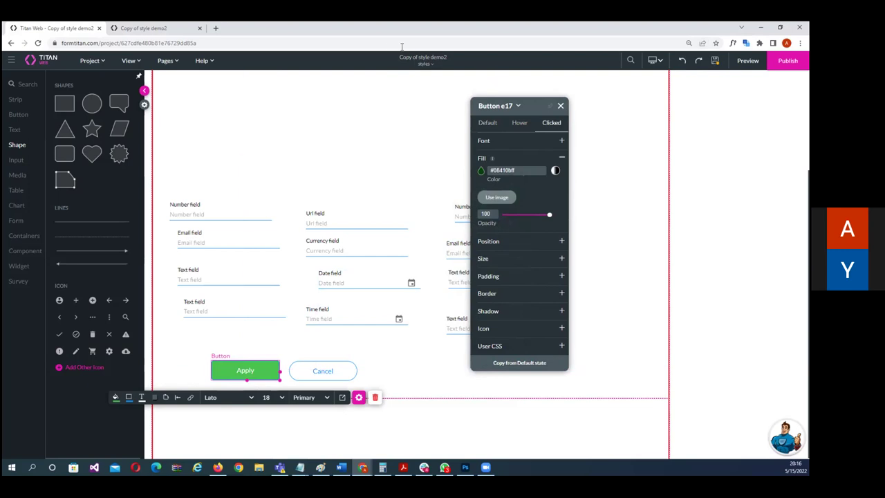
- Add a plain container below the Heading and enlarge it to fill the empty area above the input fields
left_click(22, 236)
left_click_drag(67, 128, 209, 88)
left_click_drag(251, 277, 421, 315)
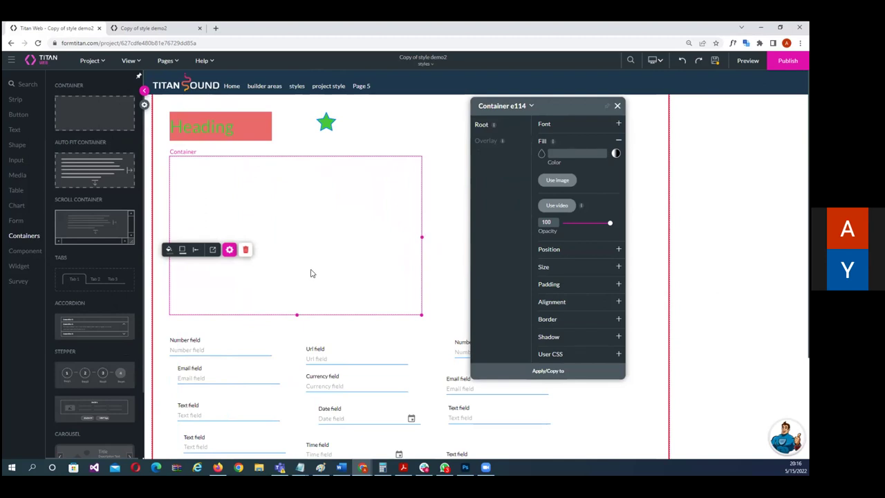
- Set the new container's top and left padding to 30 px each
left_click(552, 287)
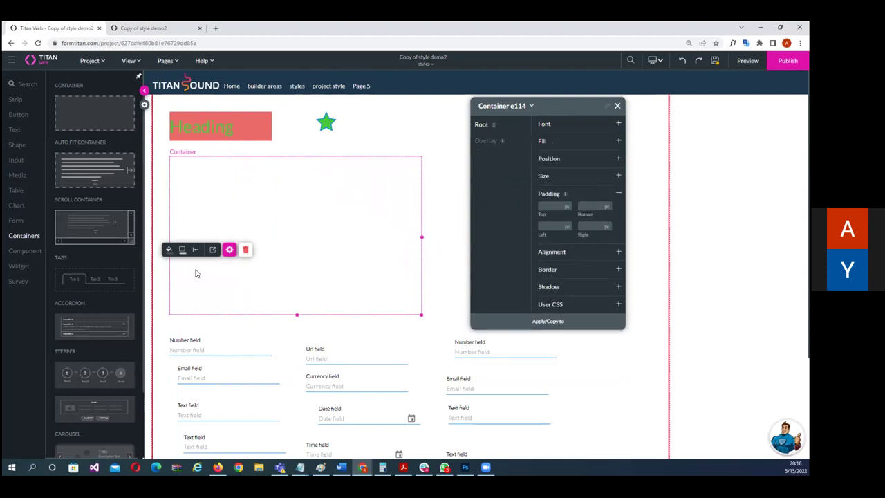
left_click(447, 251)
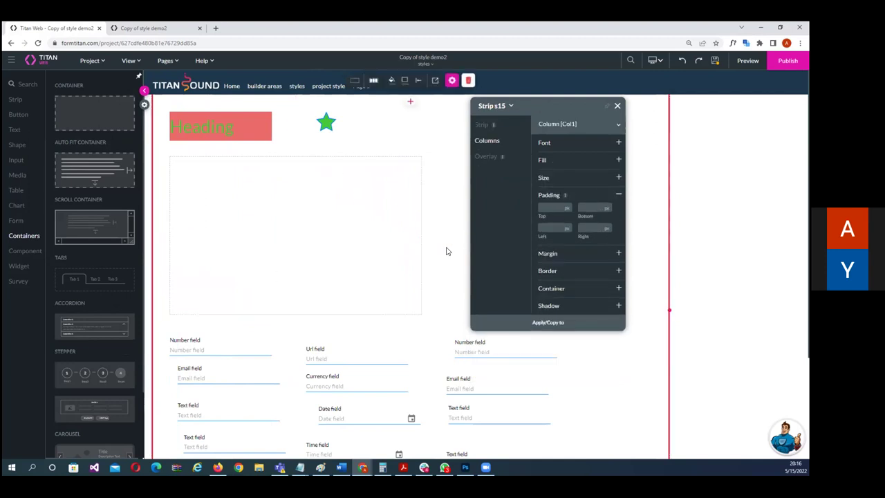
left_click(405, 254)
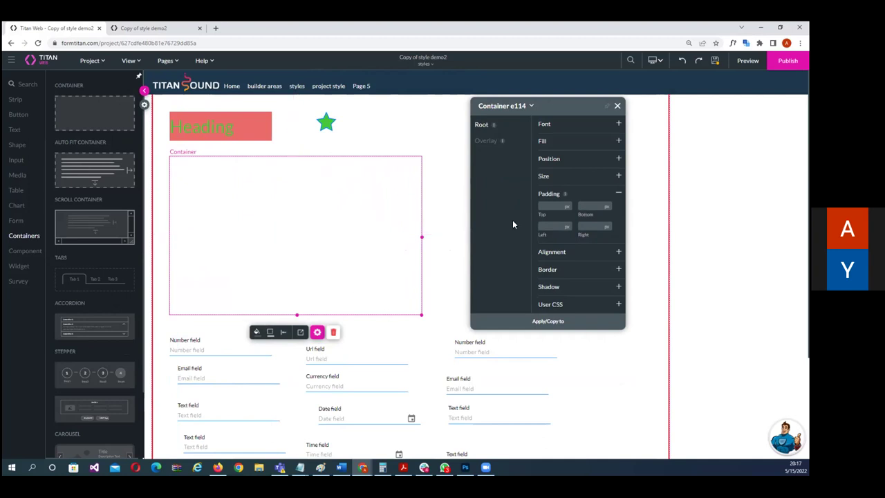
left_click(549, 208)
type("3030")
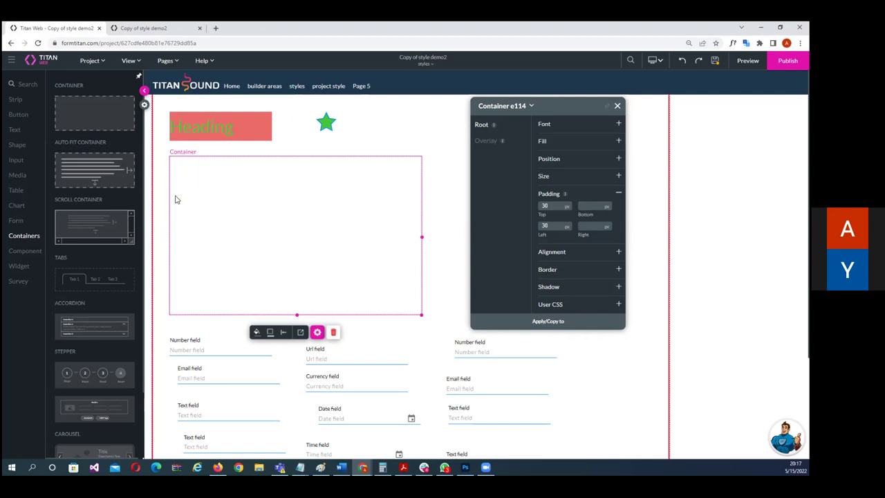
- Add a star shape to the upper-left corner of the new container and select the container again
left_click(17, 160)
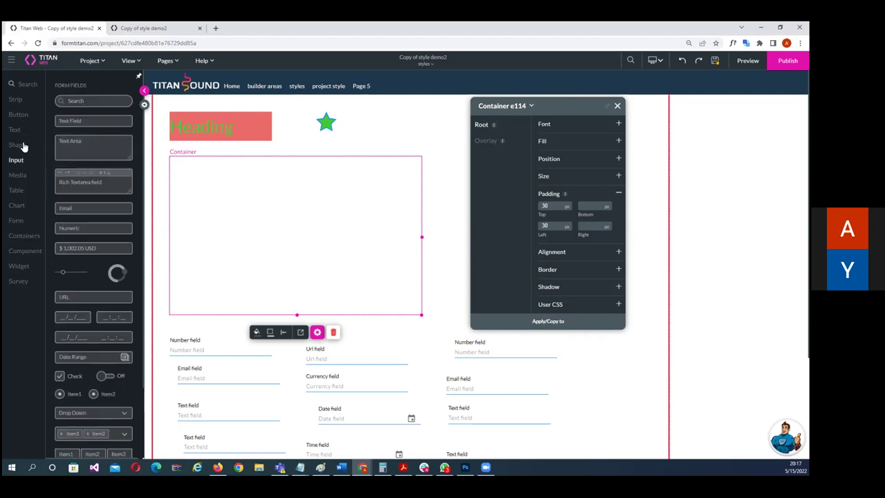
left_click(17, 145)
left_click_drag(91, 128, 179, 172)
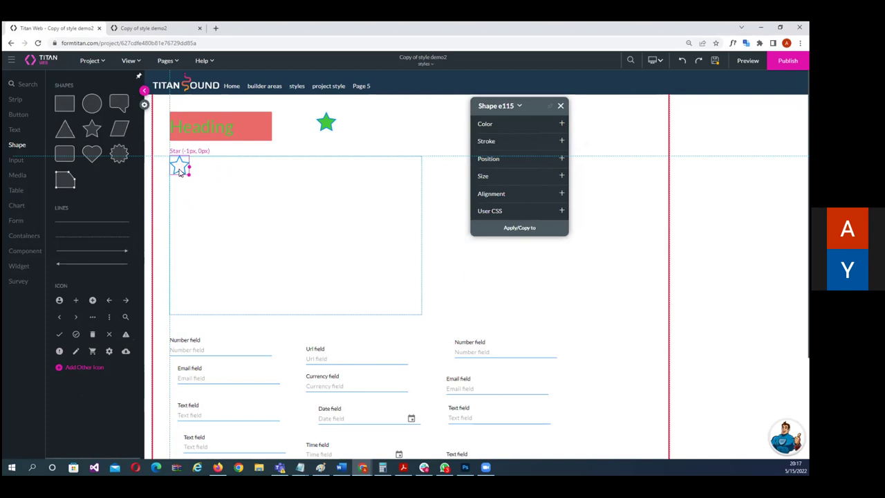
left_click_drag(179, 173, 179, 172)
left_click(321, 252)
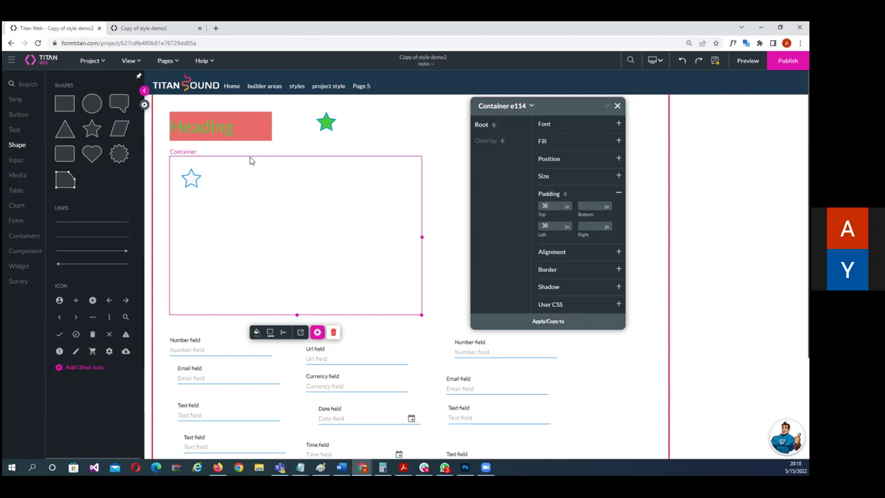
- Open the Fill settings of the strip holding the container and input fields, and collapse the element library
left_click_drag(584, 111, 751, 198)
left_click_drag(685, 195, 656, 157)
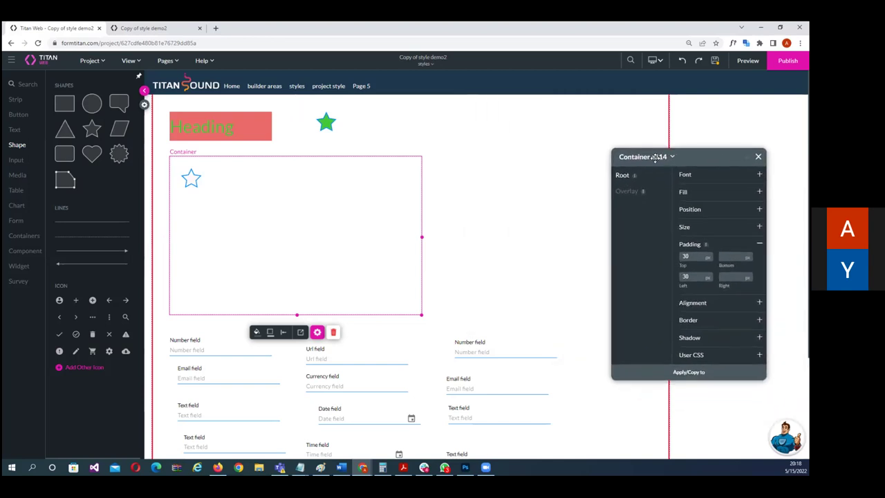
left_click(491, 163)
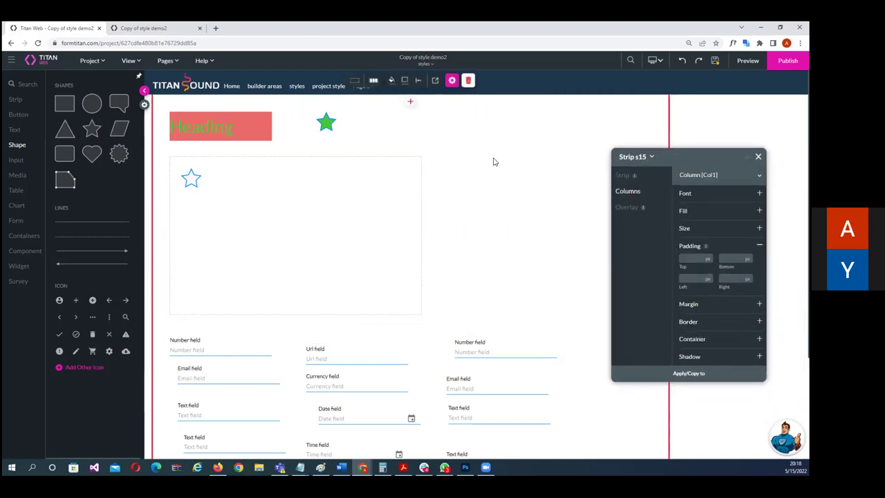
left_click(622, 177)
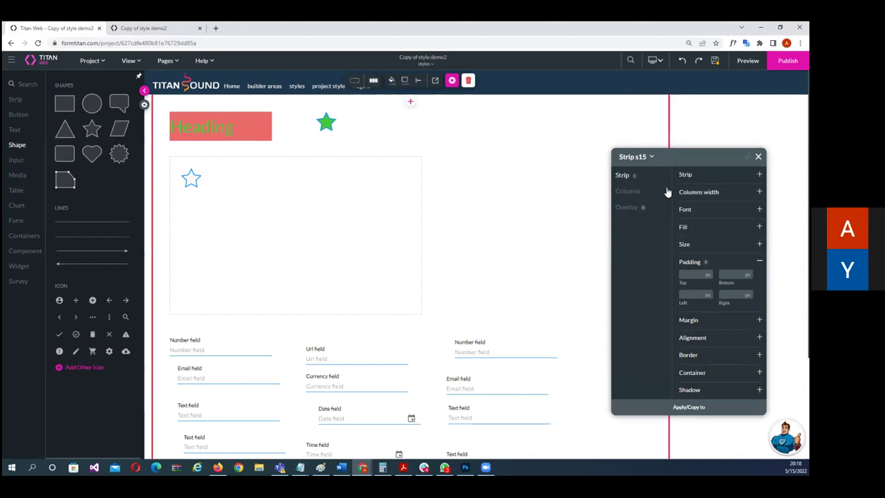
left_click(683, 228)
left_click_drag(715, 157, 655, 107)
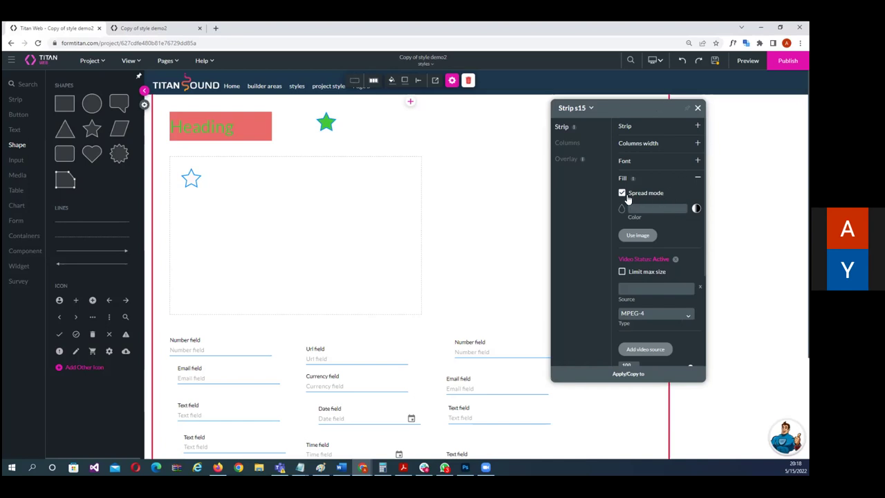
left_click(144, 90)
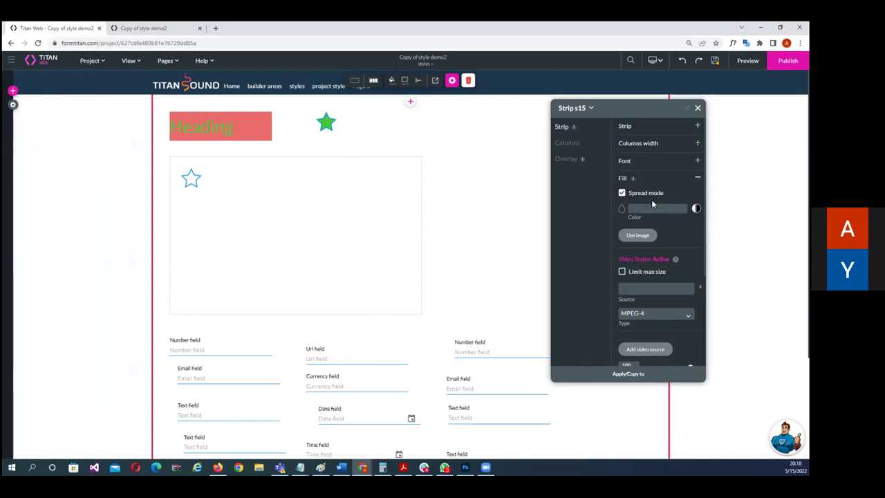
left_click_drag(656, 112, 677, 110)
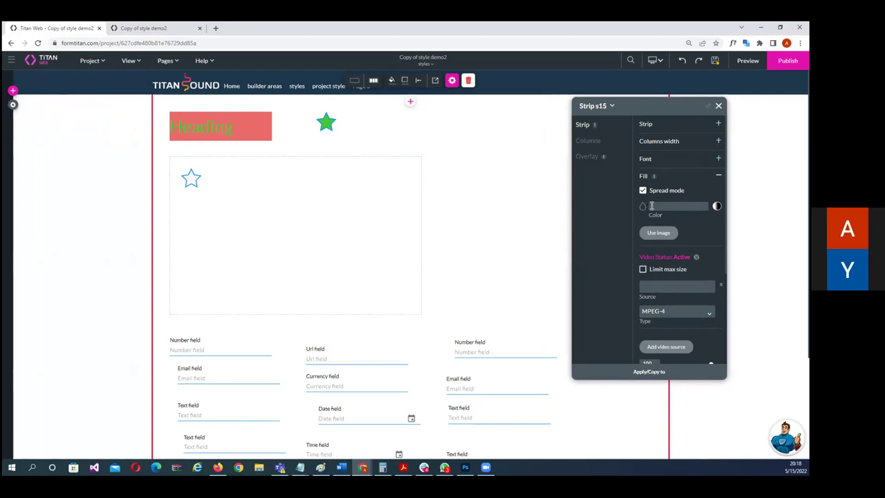
- Fill the strip with the exercise-class photo from the image library and size it to Cover
left_click(659, 235)
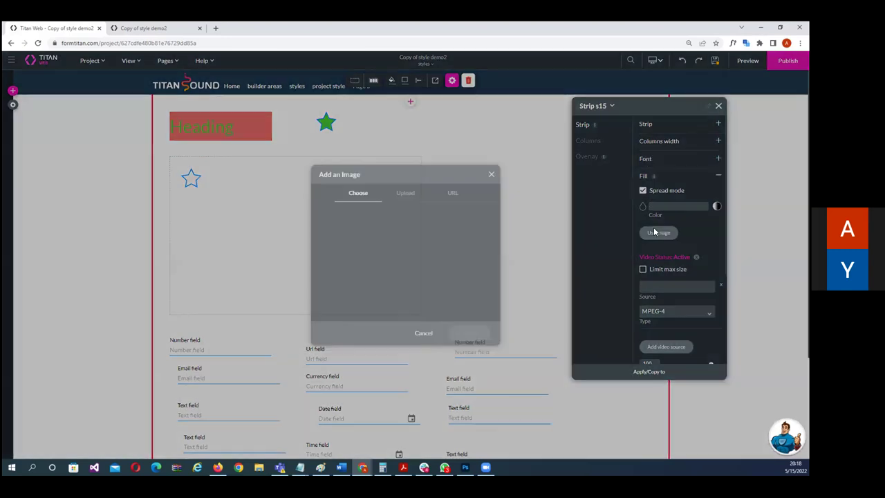
scroll(432, 287, "down", 1)
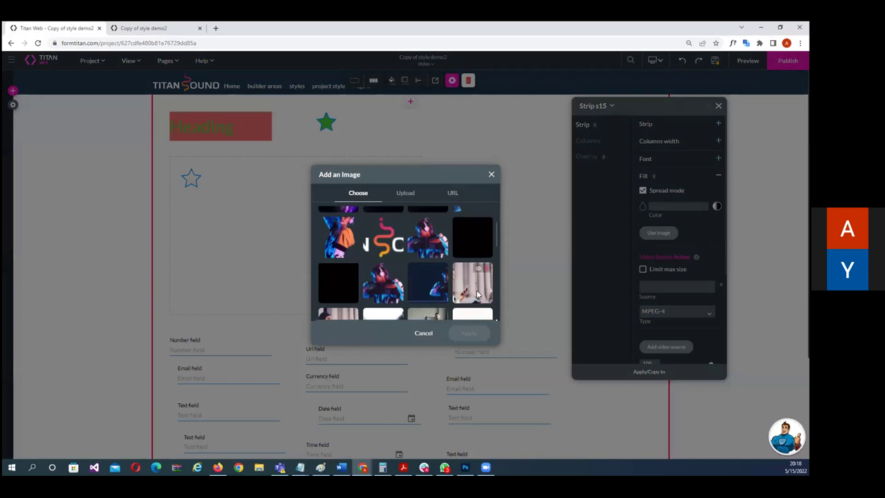
scroll(476, 294, "down", 6)
scroll(477, 295, "down", 4)
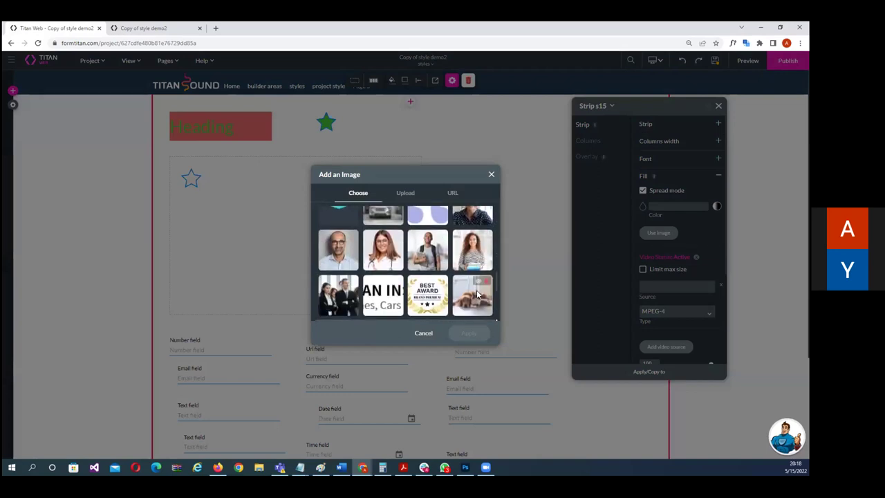
left_click(473, 268)
left_click(470, 333)
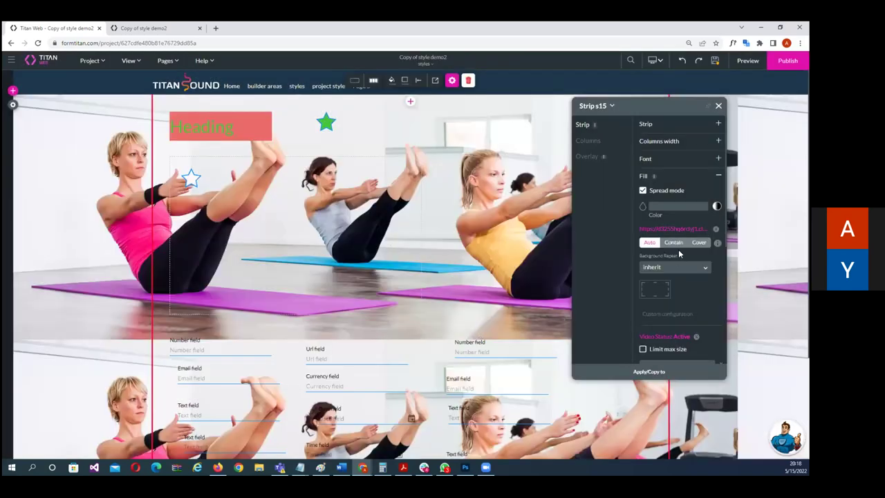
left_click(699, 243)
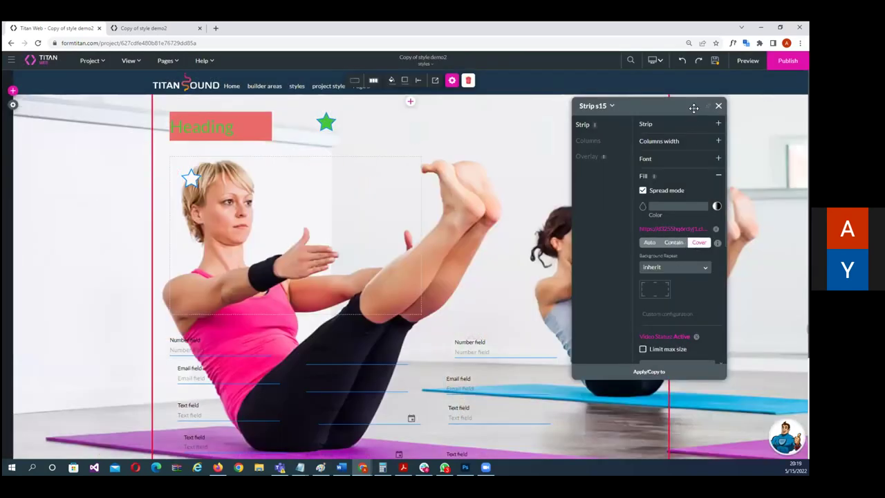
- Switch the strip fill's Spread mode off and on to compare the photo within the strip and across full page width
left_click_drag(693, 107, 624, 116)
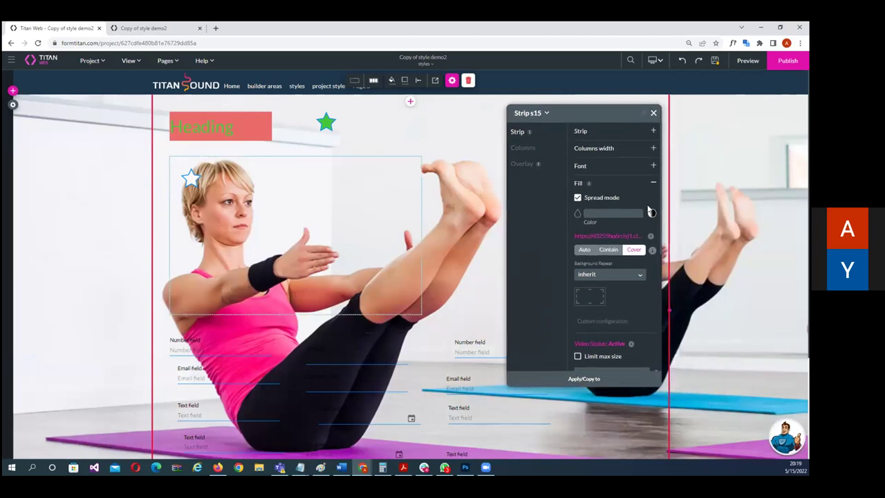
left_click(578, 198)
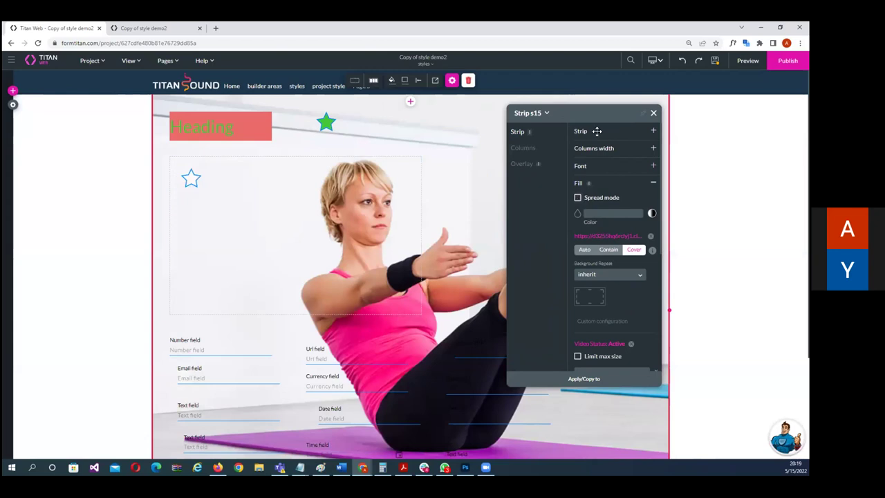
left_click_drag(612, 111, 169, 171)
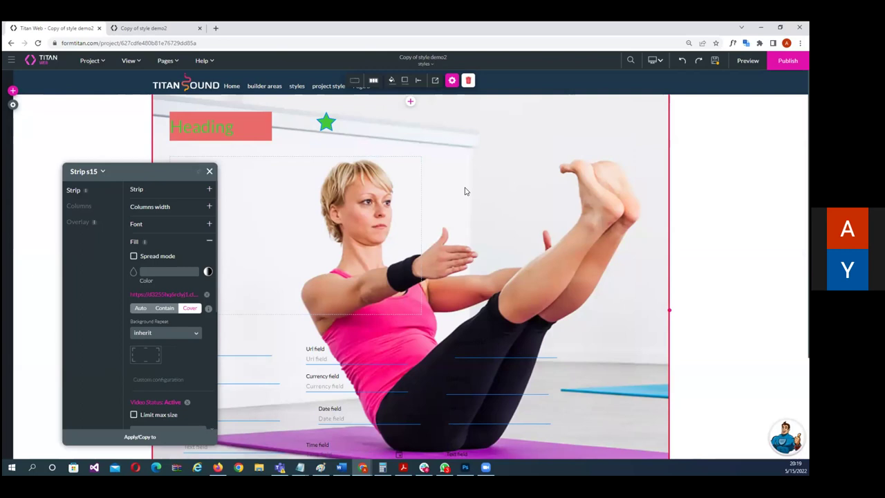
left_click(133, 256)
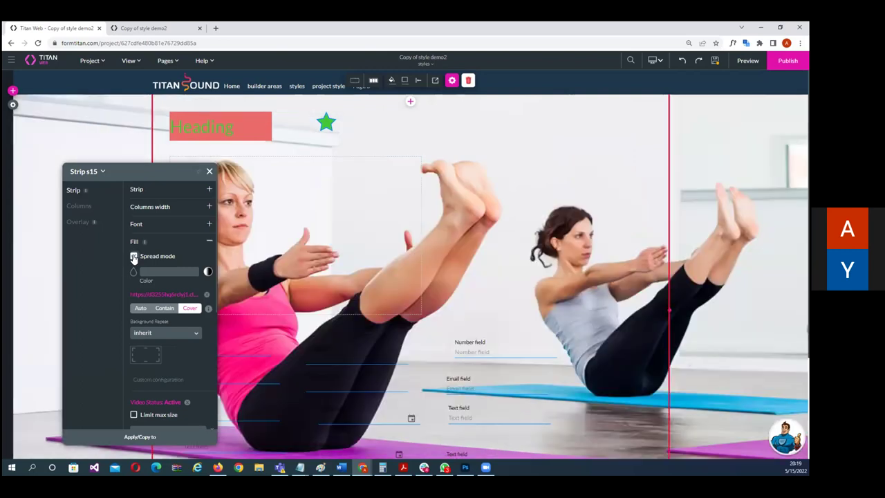
left_click_drag(170, 168, 537, 143)
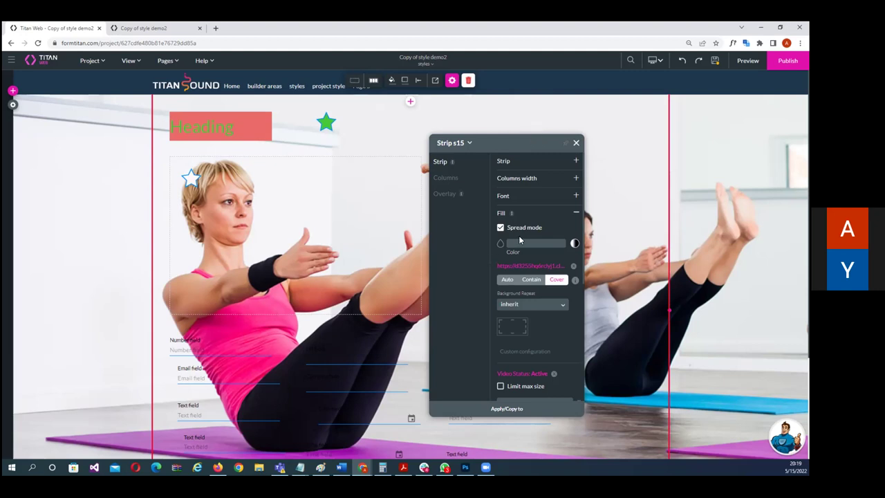
left_click(500, 229)
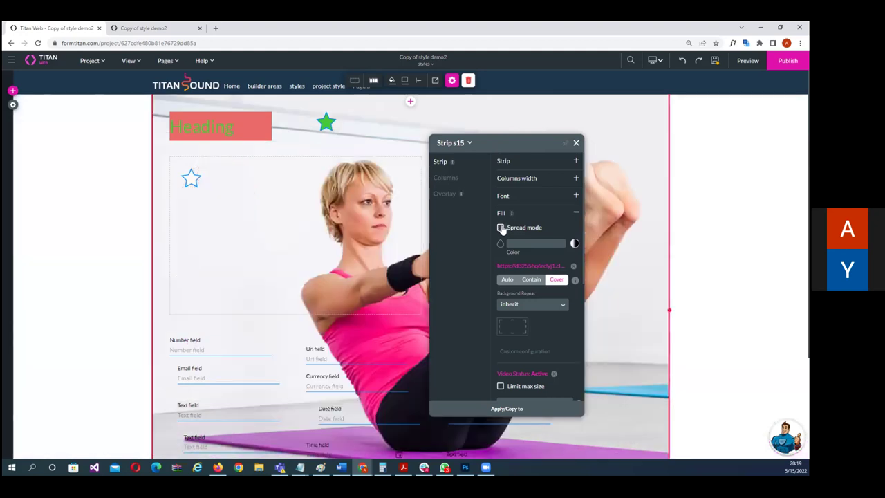
left_click(501, 229)
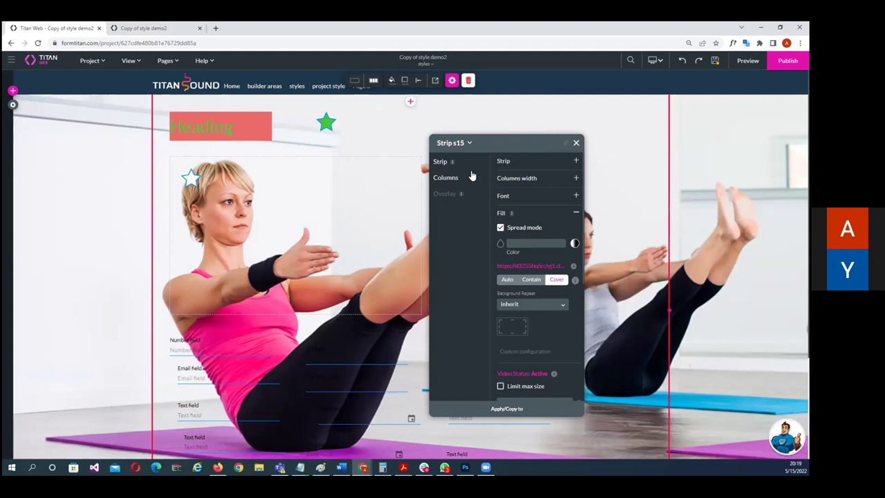
- Remove the background photo from the strip's fill and close the strip settings
left_click(572, 267)
left_click(576, 144)
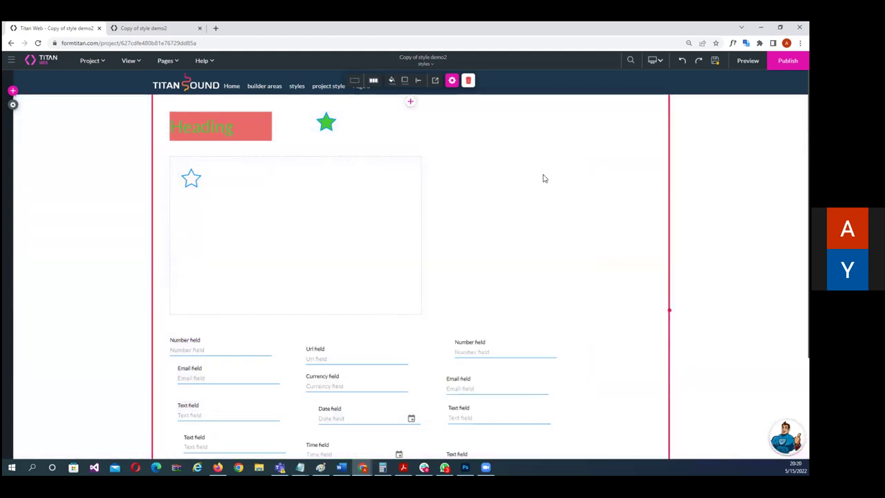
scroll(547, 178, "down", 2)
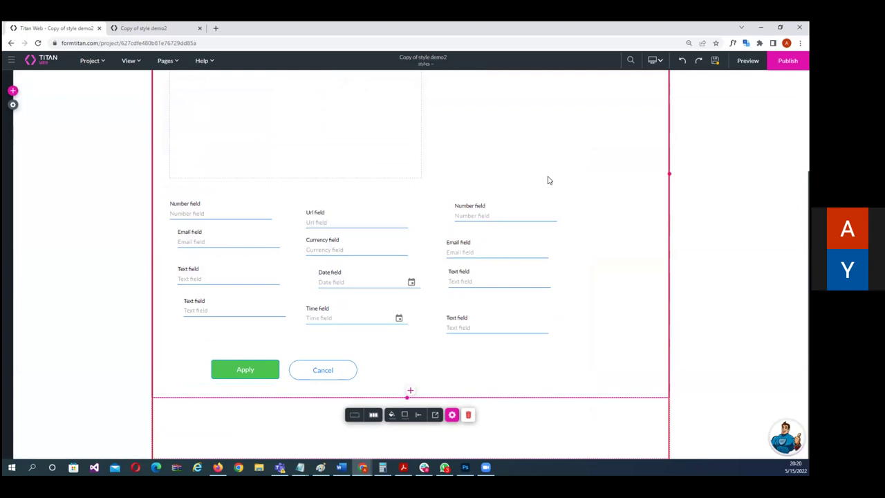
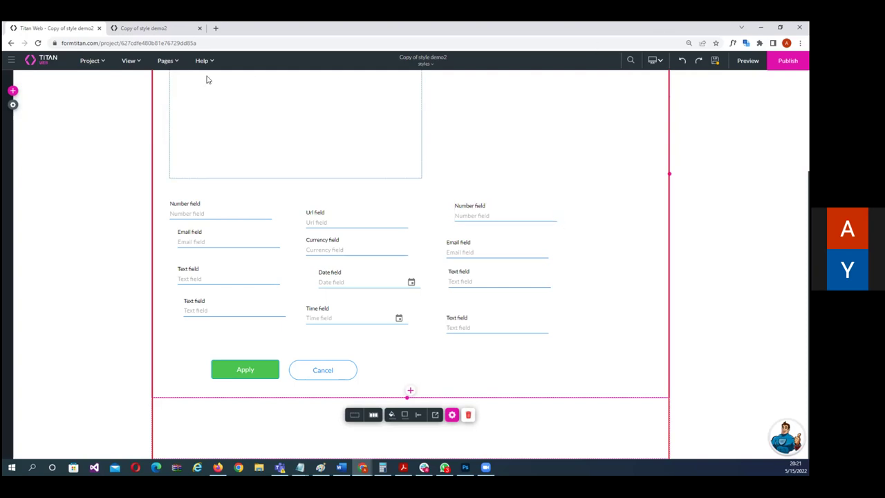
- Show the rulers and add a vertical guideline right of the container plus two horizontal guidelines across it
left_click(91, 62)
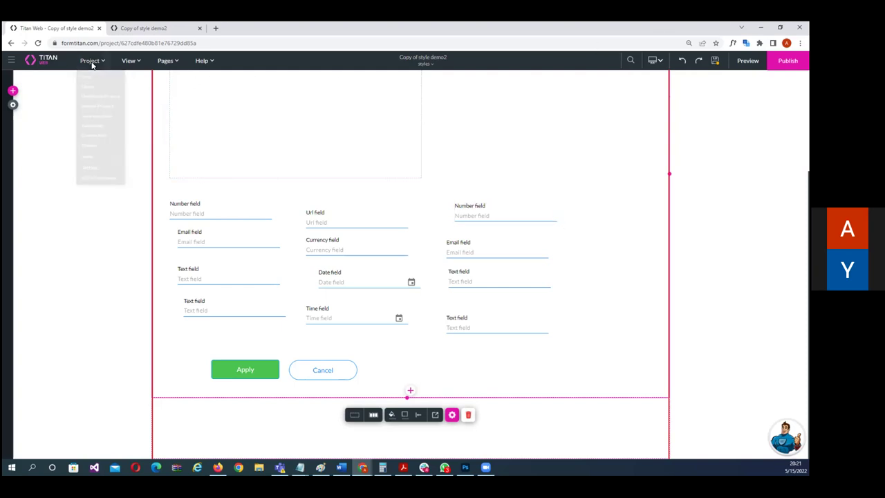
left_click(128, 63)
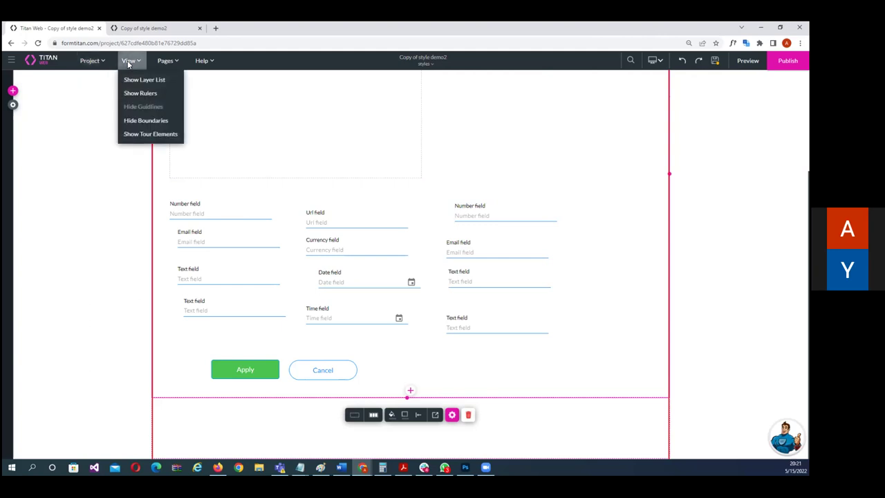
left_click(144, 92)
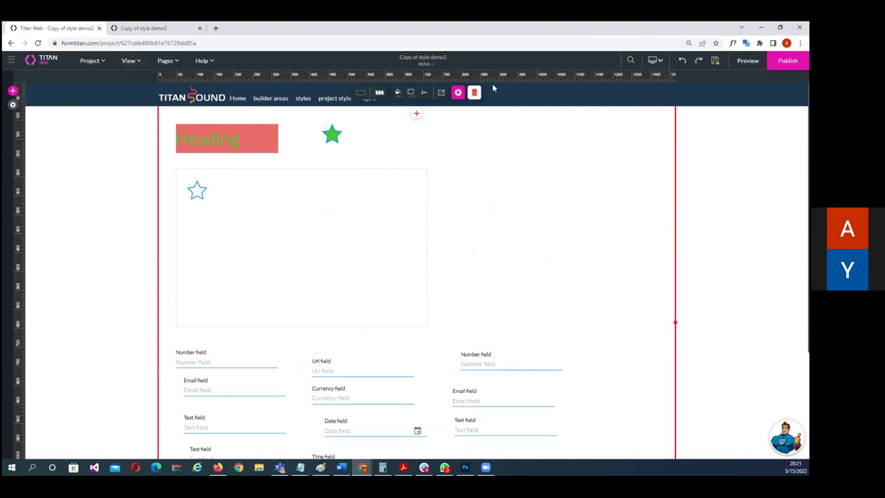
left_click(362, 75)
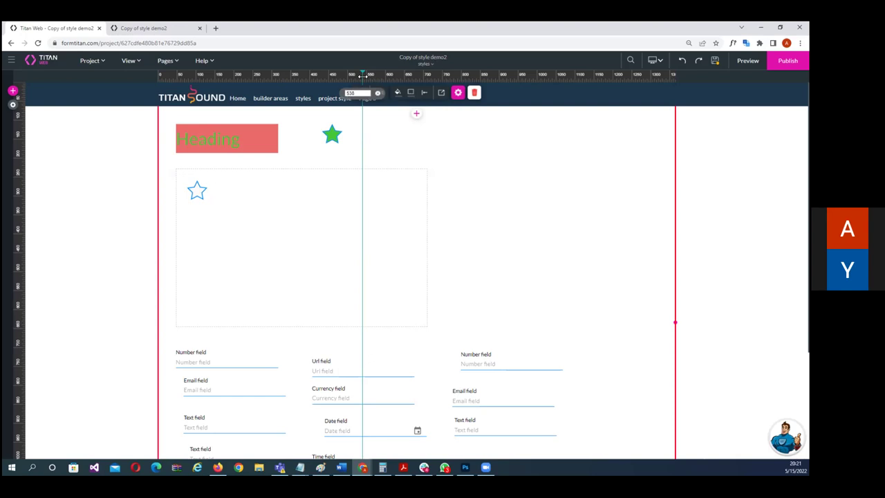
left_click_drag(363, 75, 493, 86)
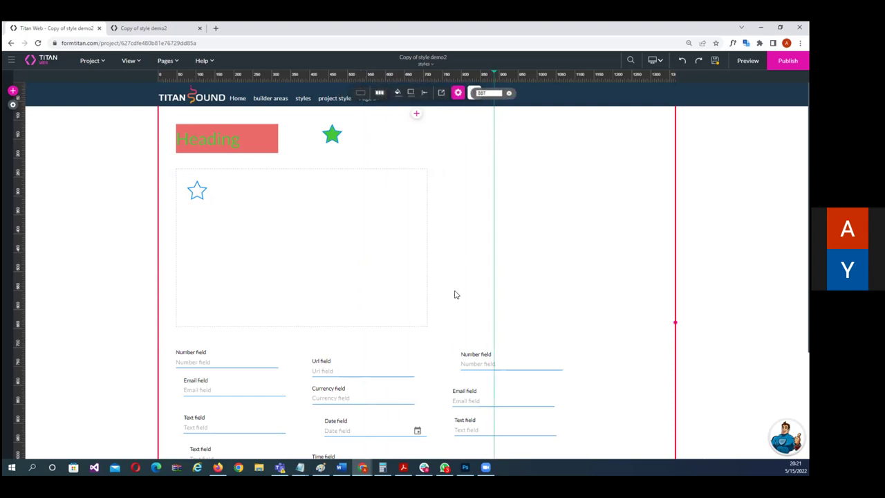
left_click(19, 207)
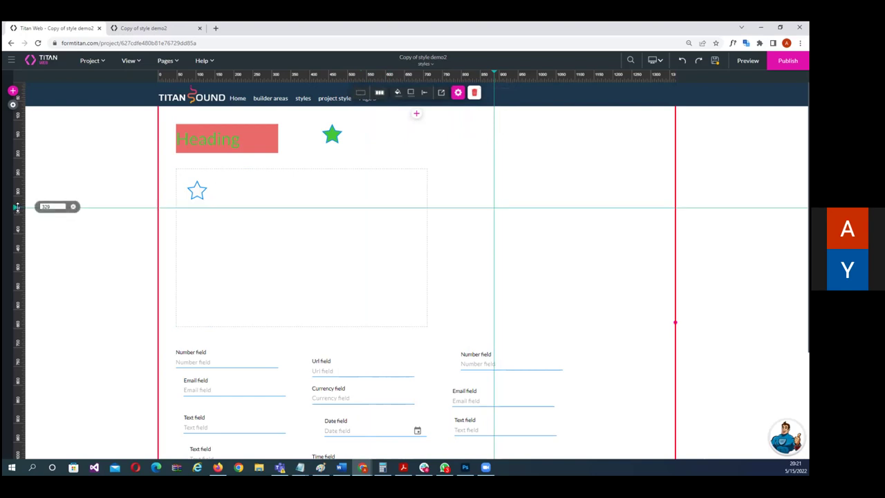
left_click(23, 286)
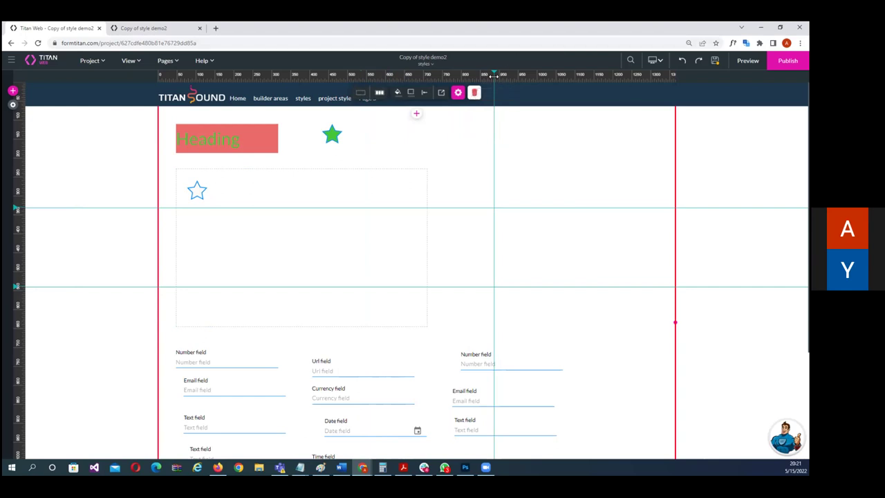
- Set the vertical guideline's position to 700 and align the third column's Number and Email fields to it
double_click(487, 93)
type("780")
key("Return")
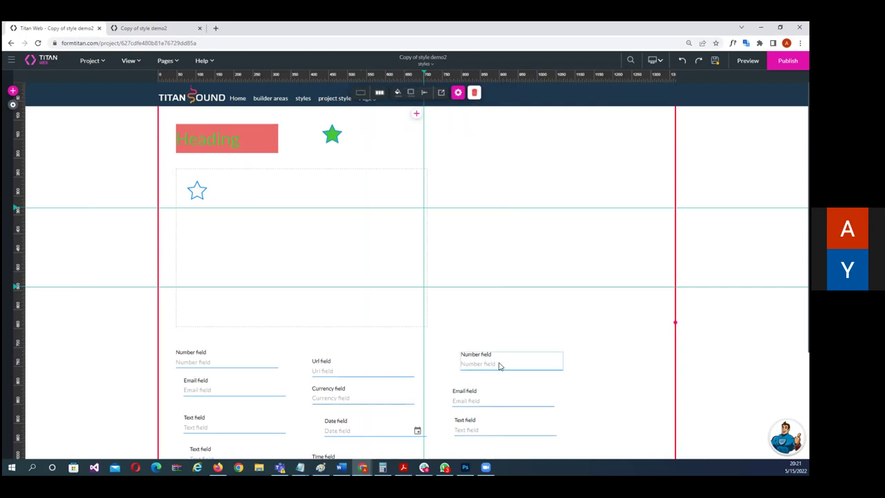
mouse_move(502, 366)
left_mouse_down()
mouse_move(510, 364)
mouse_move(474, 363)
mouse_move(523, 363)
mouse_move(494, 355)
left_mouse_up()
left_click_drag(510, 397, 478, 388)
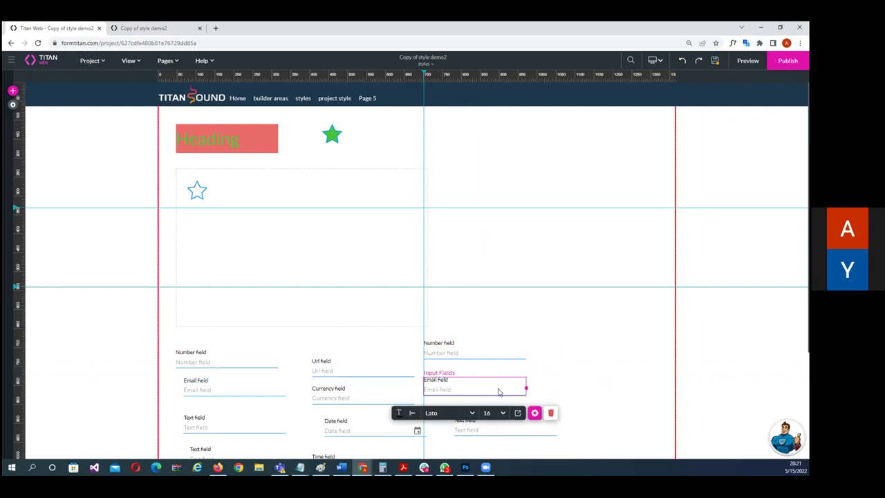
- Move the third column's Email and Number fields right, in line with the Text field below them
left_click_drag(498, 391, 528, 389)
left_click_drag(489, 353, 519, 352)
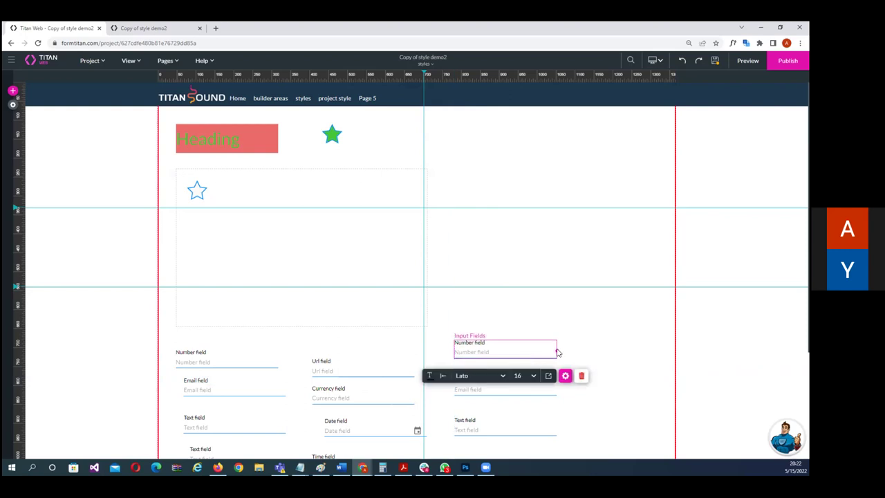
left_click(608, 333)
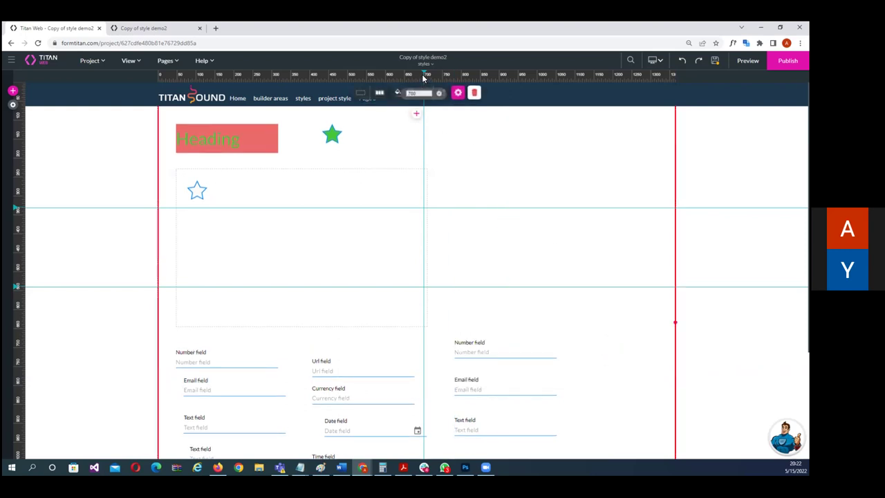
- Move the vertical guideline out beyond the strip's left edge and lower the third column's Number field to about 640 px from the strip's top
left_click_drag(424, 78, 106, 76)
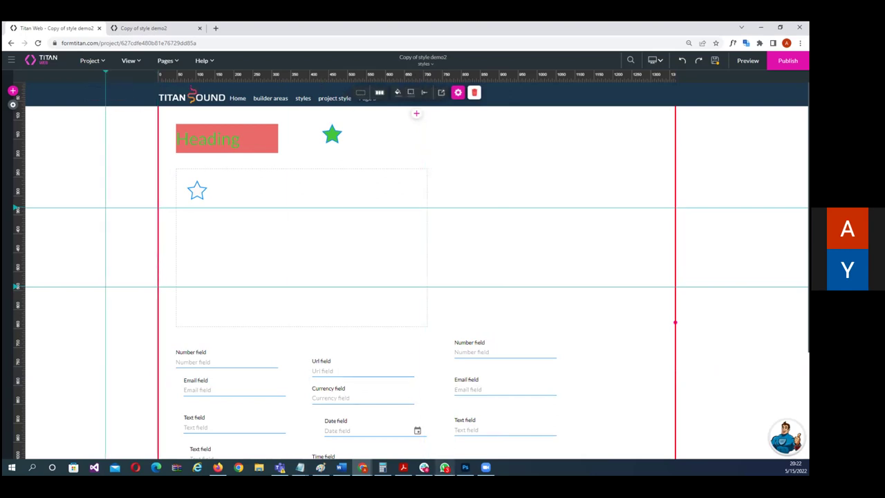
mouse_move(515, 345)
left_mouse_down()
mouse_move(529, 348)
mouse_move(518, 352)
mouse_move(510, 336)
mouse_move(511, 353)
mouse_move(532, 350)
mouse_move(514, 346)
mouse_move(533, 355)
mouse_move(517, 356)
left_mouse_up()
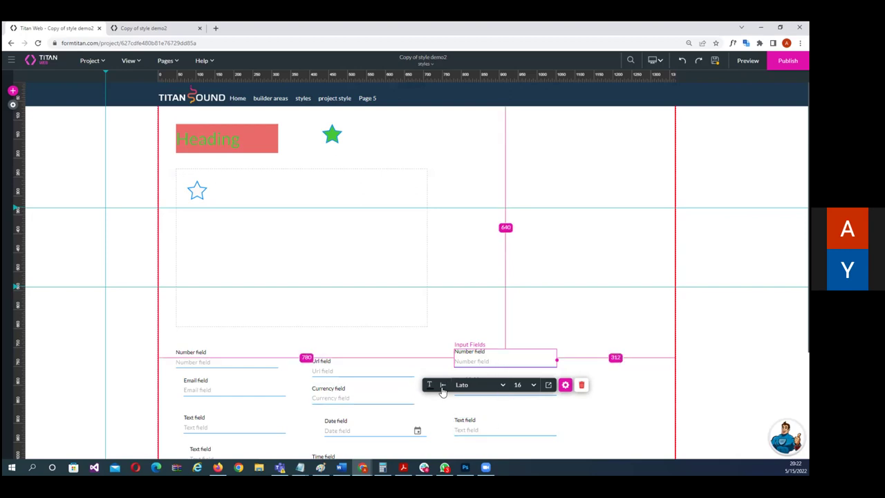
- Open the third-column Number field's settings at its alignment options and move them clear of the form fields
mouse_move(444, 392)
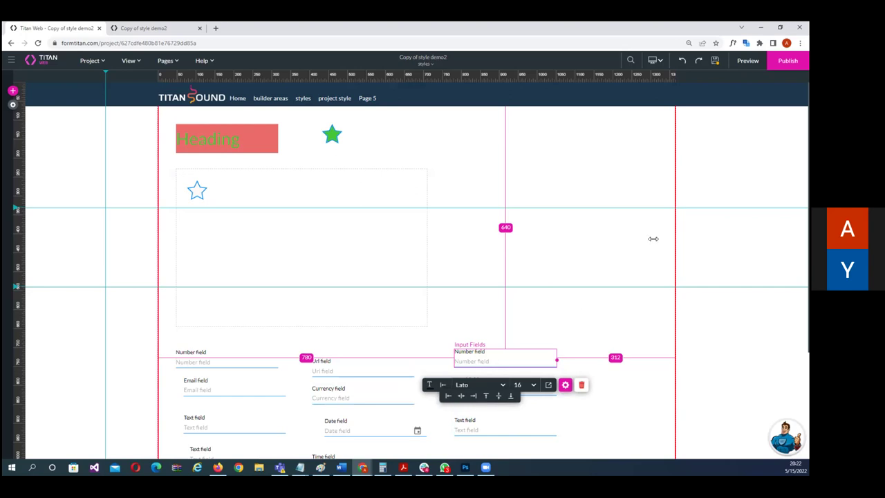
left_click(549, 386)
left_click_drag(542, 148, 598, 142)
left_click(566, 210)
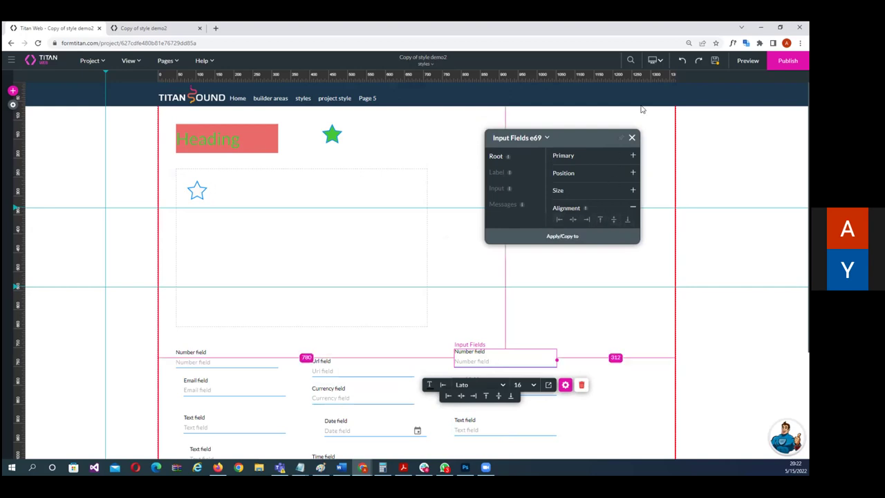
left_click(545, 334)
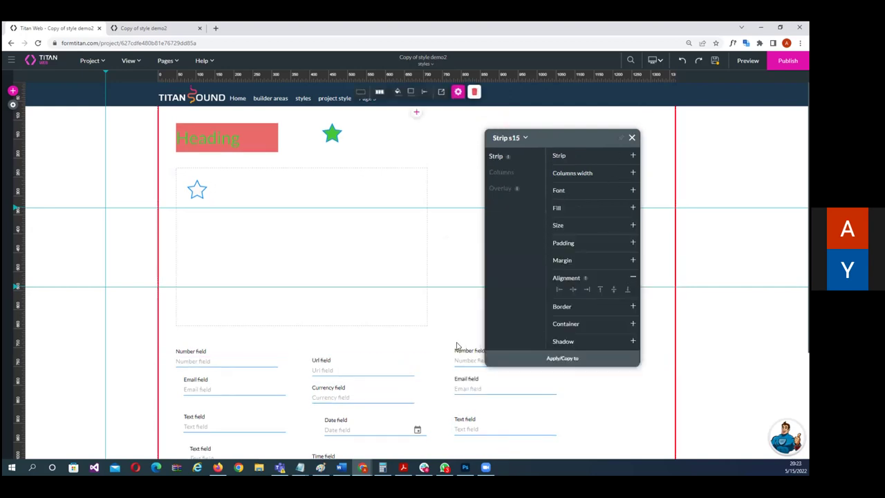
left_click_drag(568, 137, 678, 114)
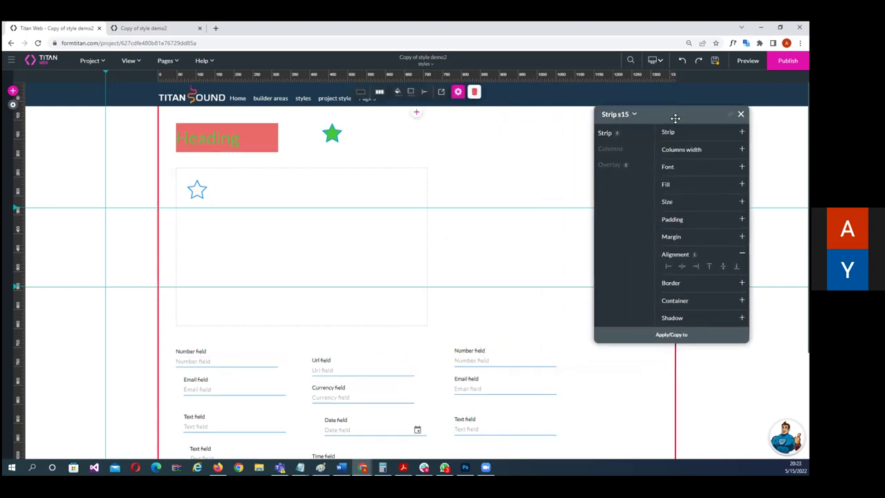
left_click(504, 366)
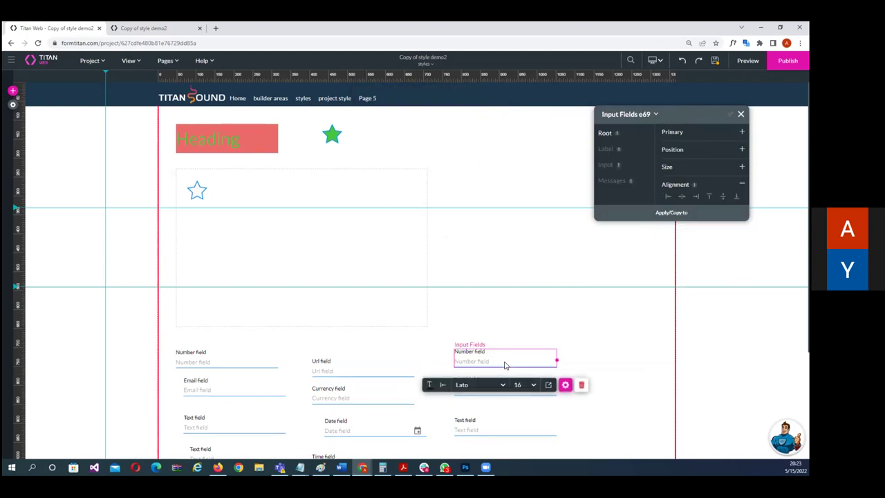
- Align the third-column Number field to the strip's left edge and return it to the third column
left_click_drag(505, 365, 533, 353)
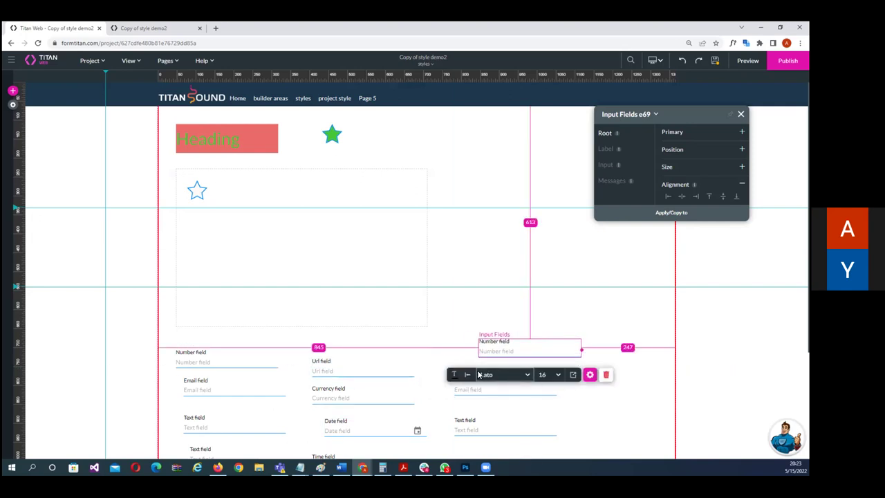
mouse_move(468, 375)
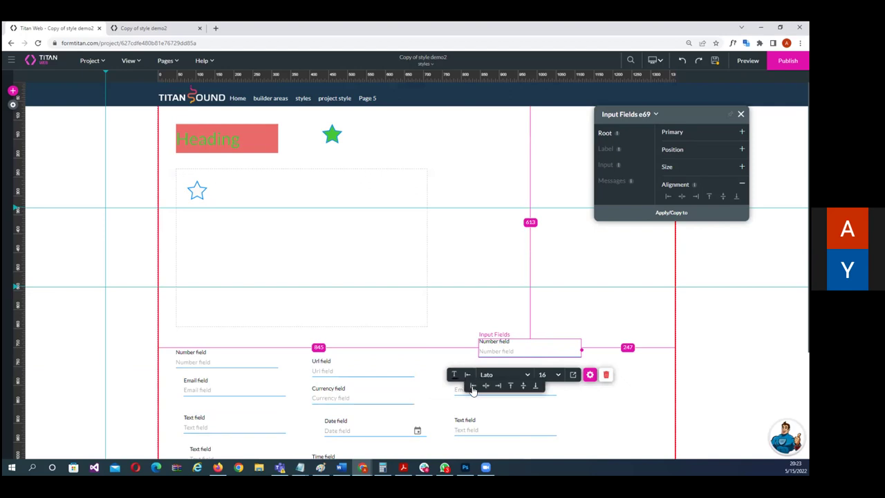
left_click(473, 389)
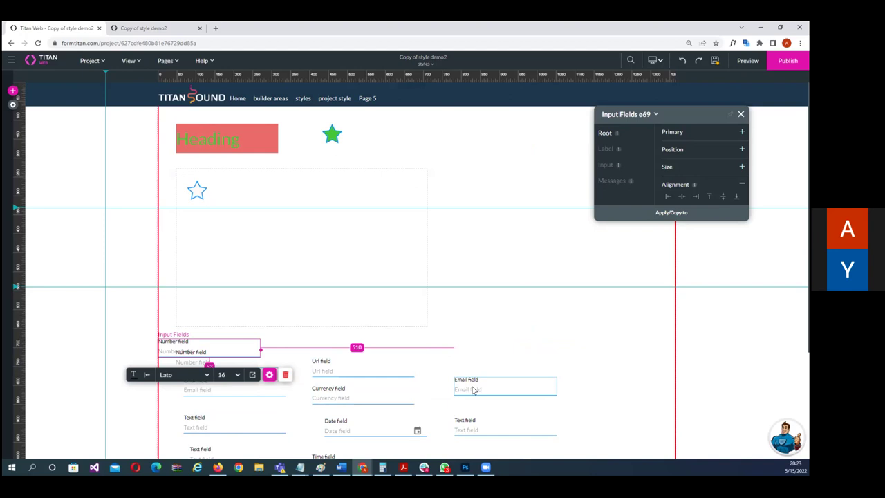
left_click_drag(241, 353, 561, 353)
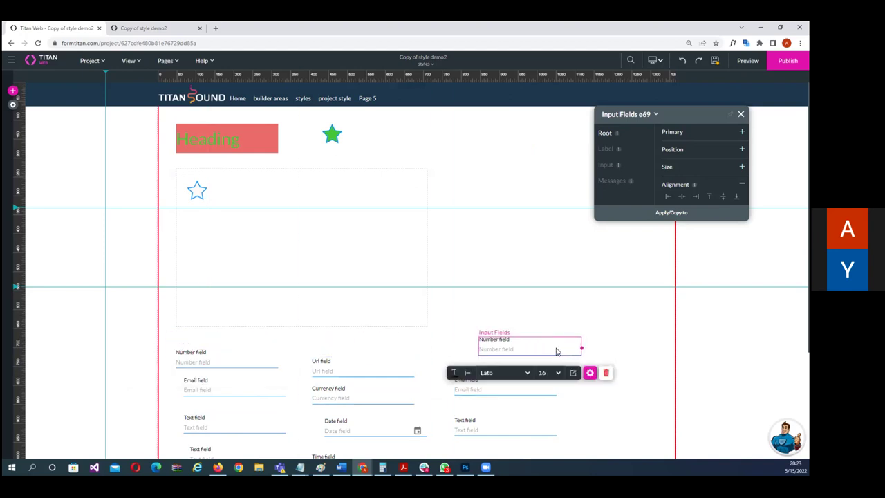
- Try left-aligning the Number field inside the container with the outlined star, and return it above the third-column Email field
left_click_drag(557, 351, 322, 255)
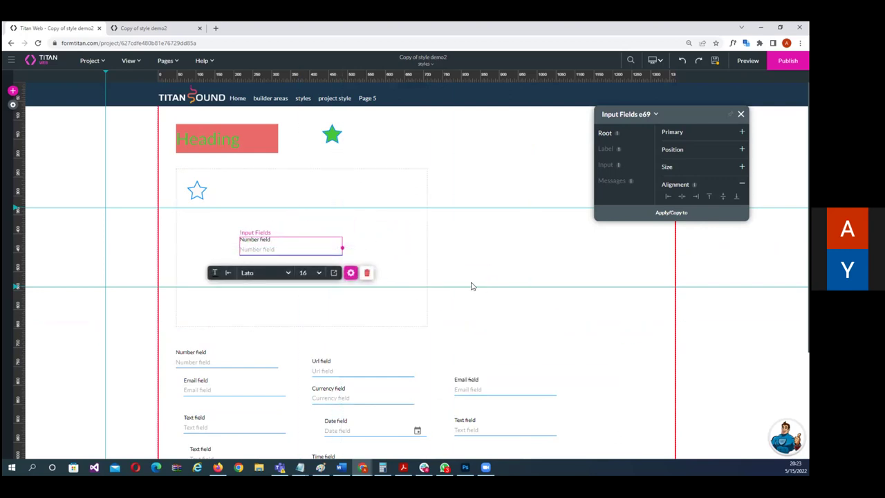
left_click(408, 268)
left_click(351, 260)
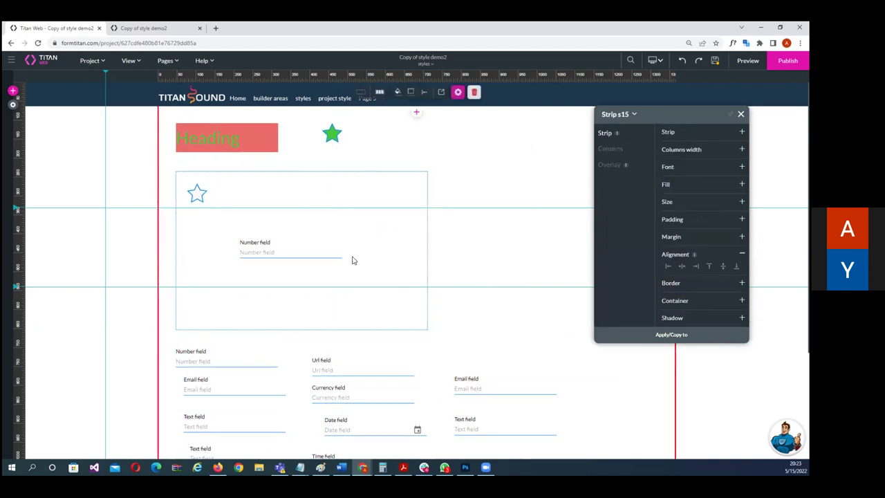
left_click(336, 252)
left_click(229, 277)
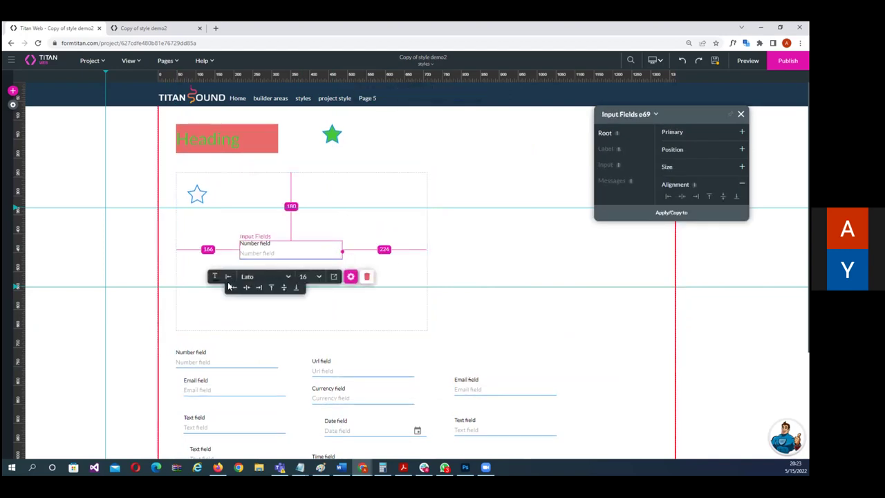
left_click(231, 287)
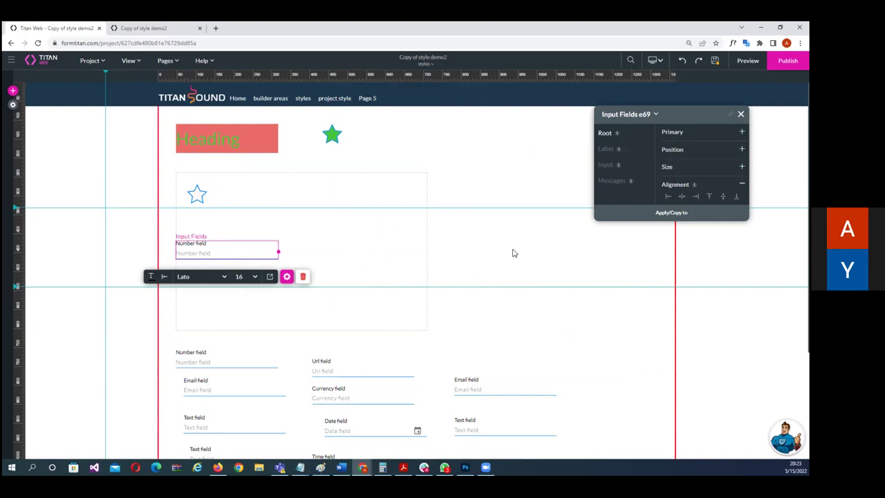
left_click_drag(235, 250, 512, 361)
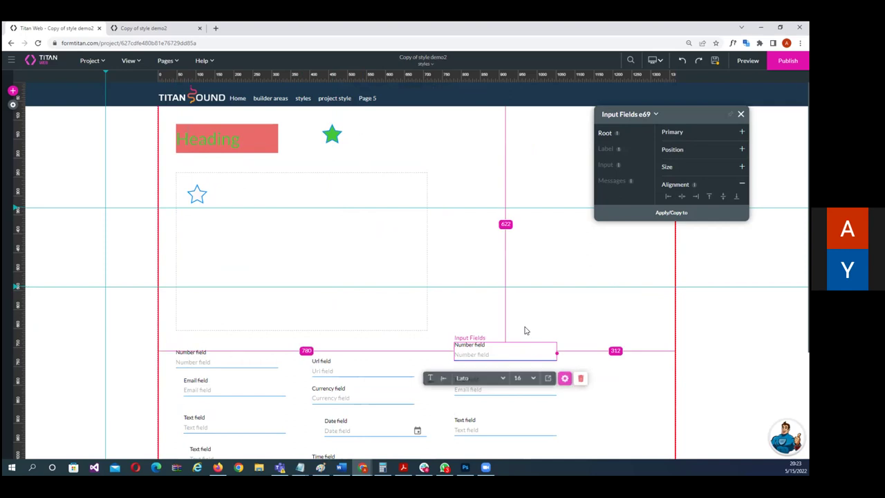
left_click(532, 325)
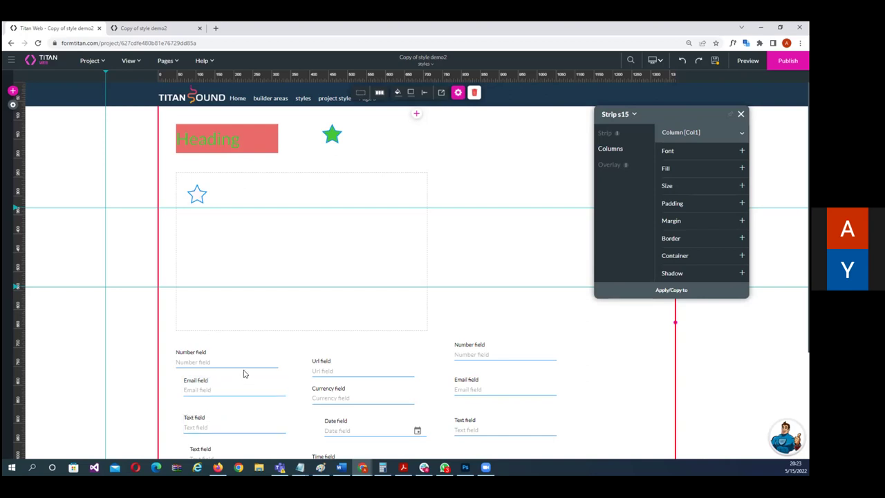
- Align the top of the Url field with the top of the third-column Number field
left_click(529, 358)
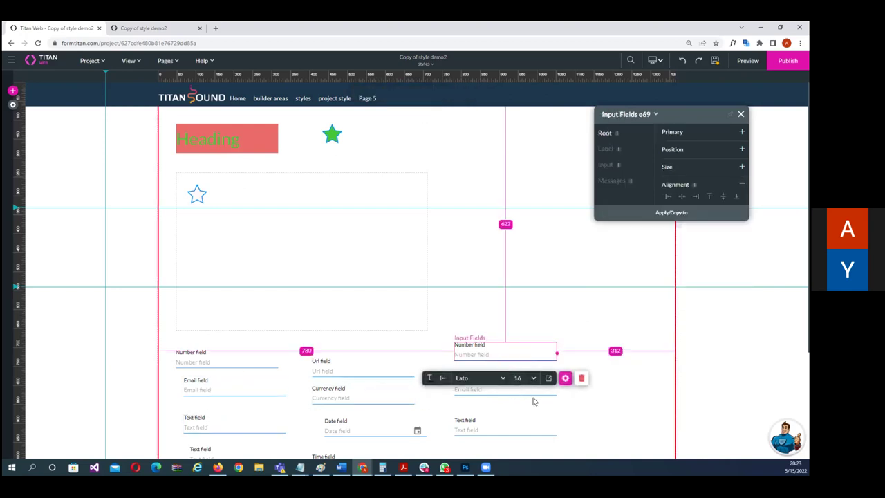
left_click(386, 372, "shift")
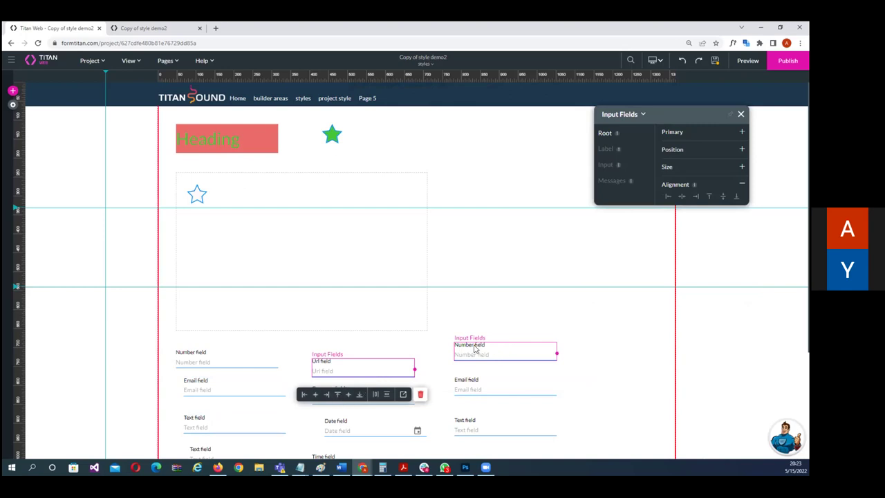
left_click(337, 396)
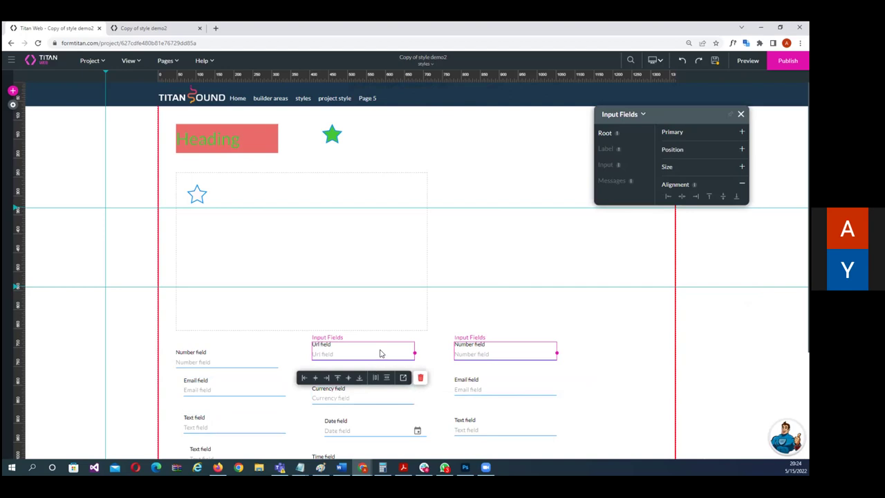
left_click(577, 312)
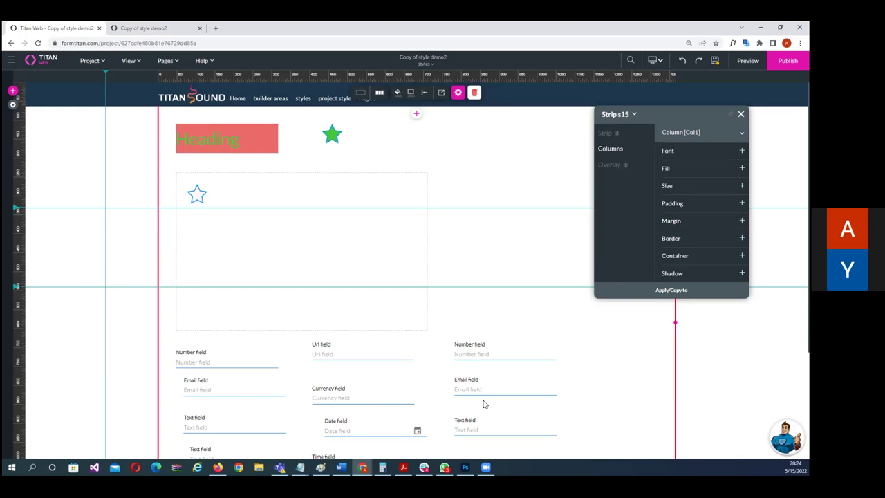
- Set the horizontal spacing between the first-column Number field and the Url field to 30 and align their tops
scroll(513, 308, "down", 2)
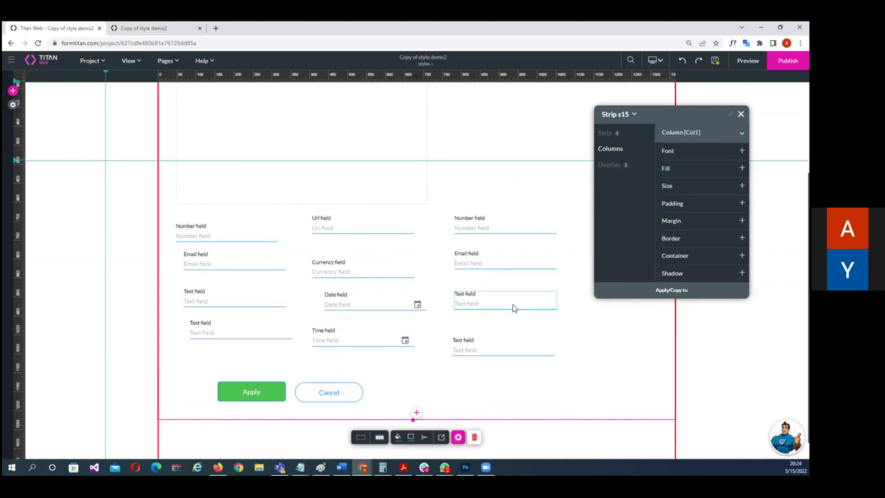
left_click(232, 239)
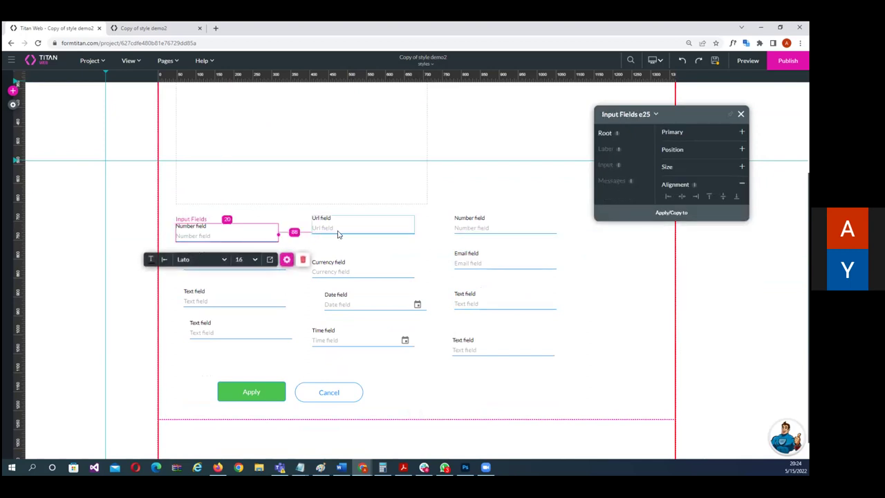
left_click(344, 229, "shift")
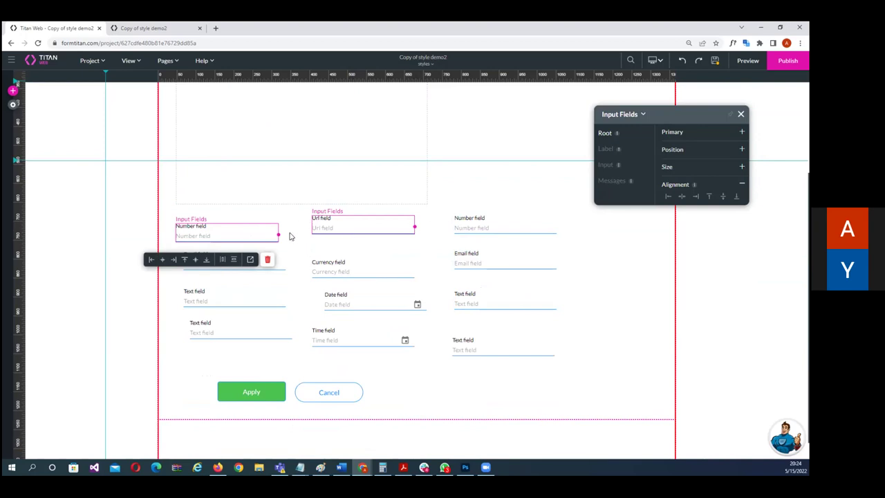
left_click(223, 260)
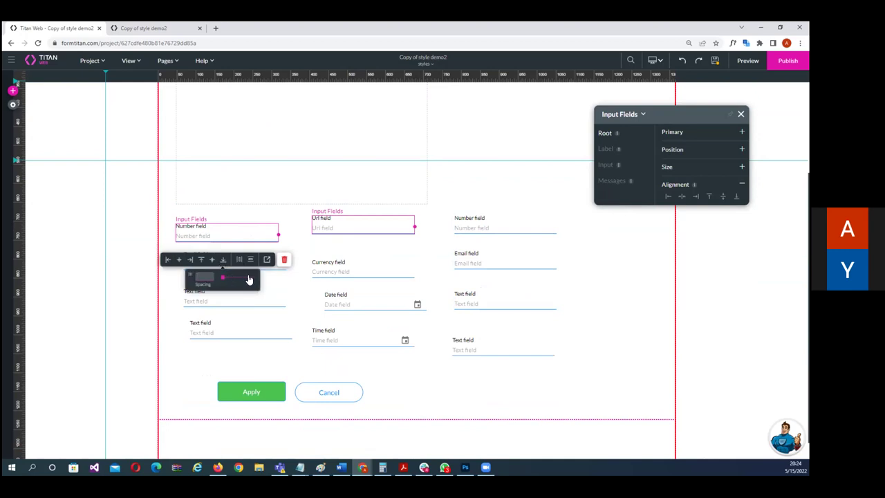
left_click(249, 279)
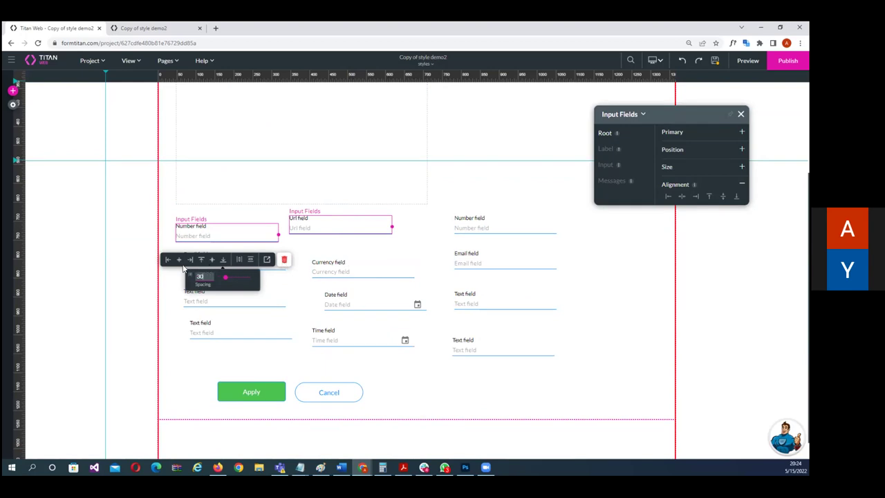
left_click(201, 259)
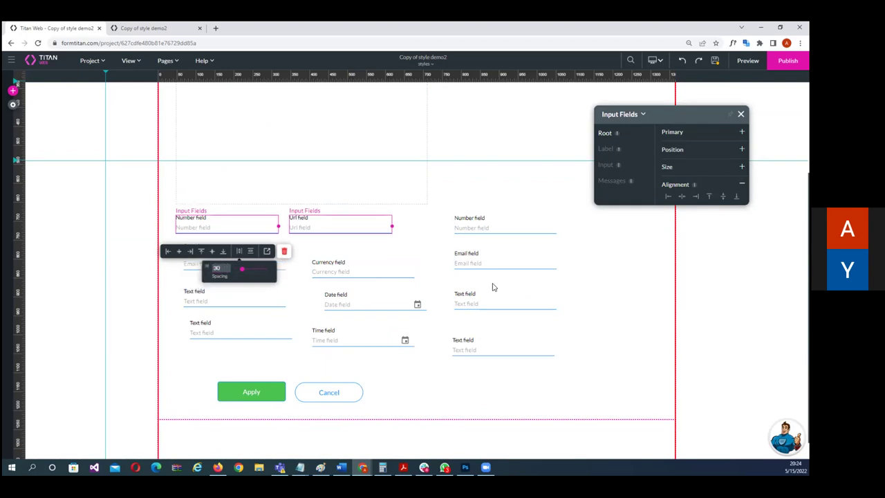
left_click(599, 271)
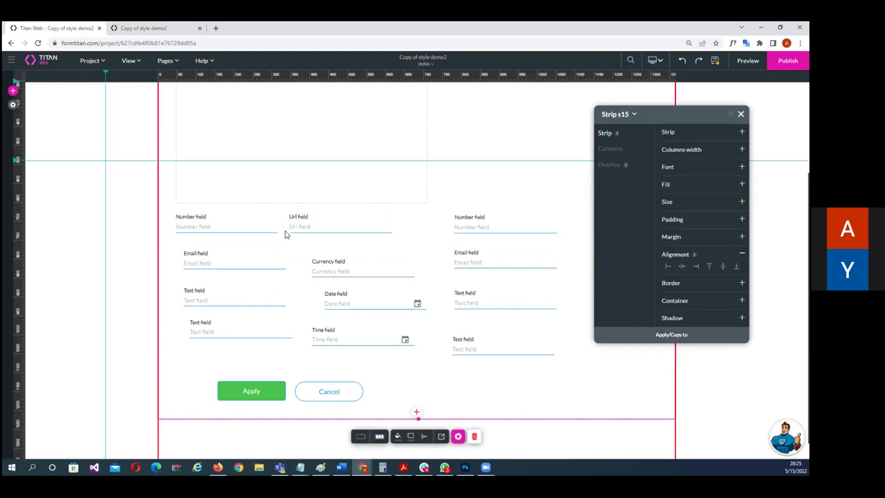
- Distribute the top-row Number, Url and Number fields horizontally with a spacing of 30
left_click(249, 232)
left_click(306, 233, "shift")
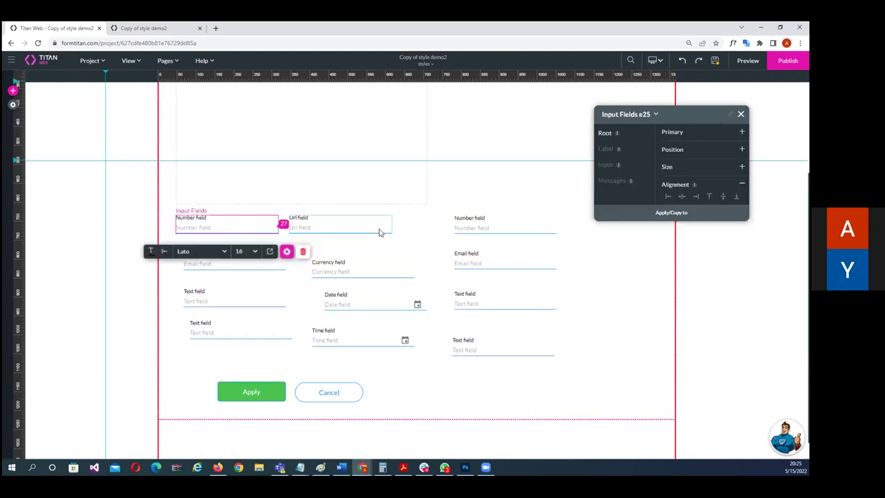
left_click(502, 228, "shift")
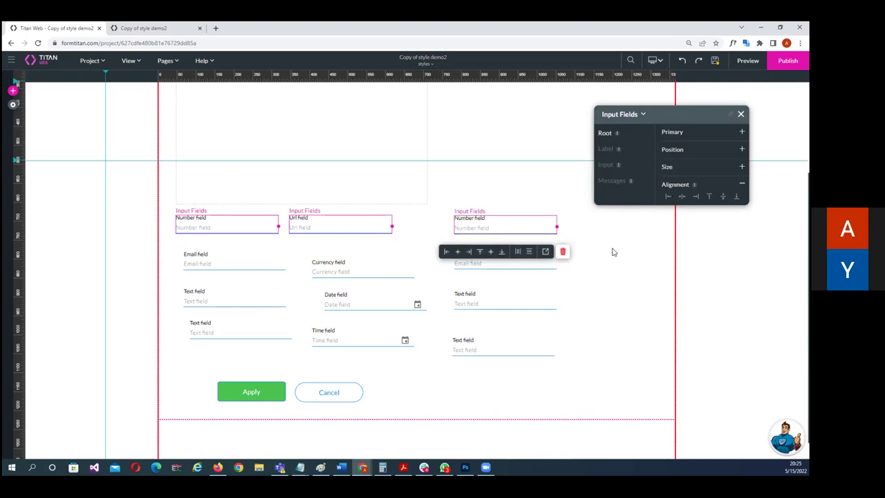
left_click(520, 253)
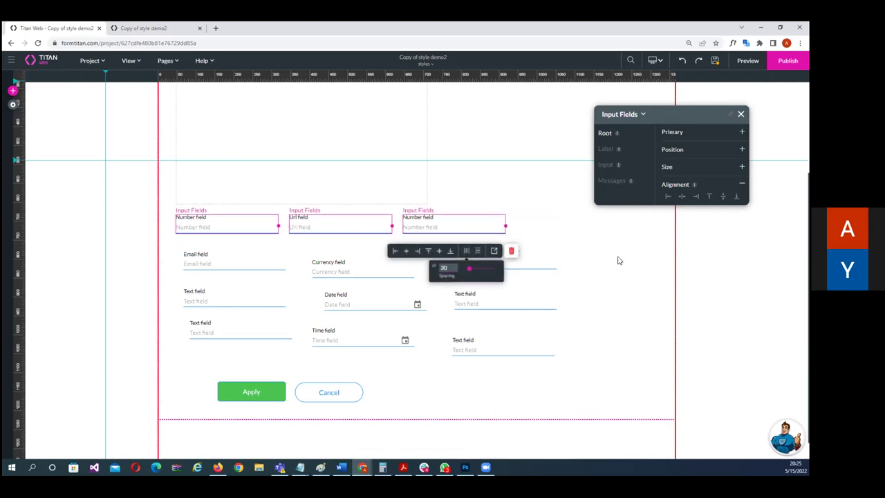
left_click(591, 265)
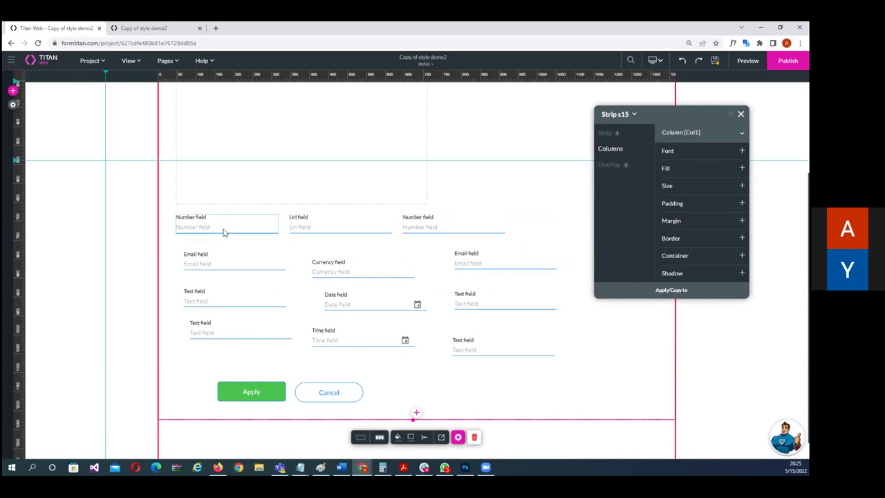
- Reapply a horizontal spacing of 30 to all three fields in the top row
left_click(267, 227)
left_click(326, 228, "shift")
left_click(443, 227, "shift")
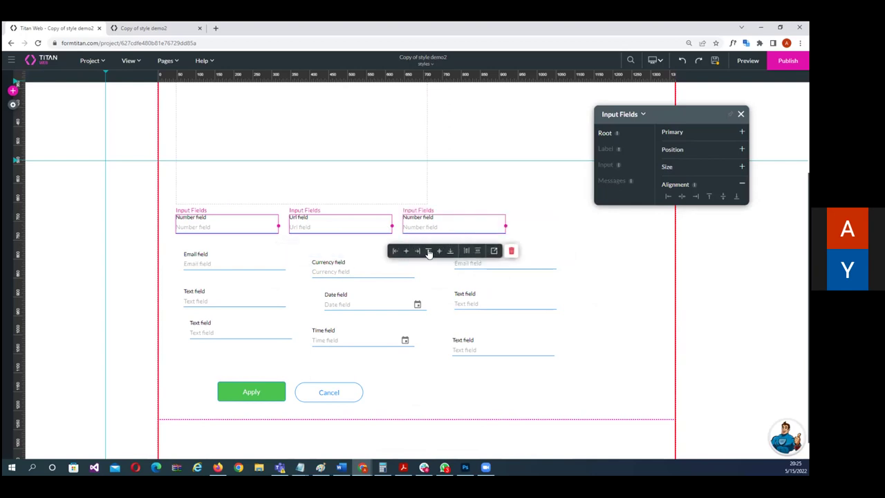
left_click(468, 253)
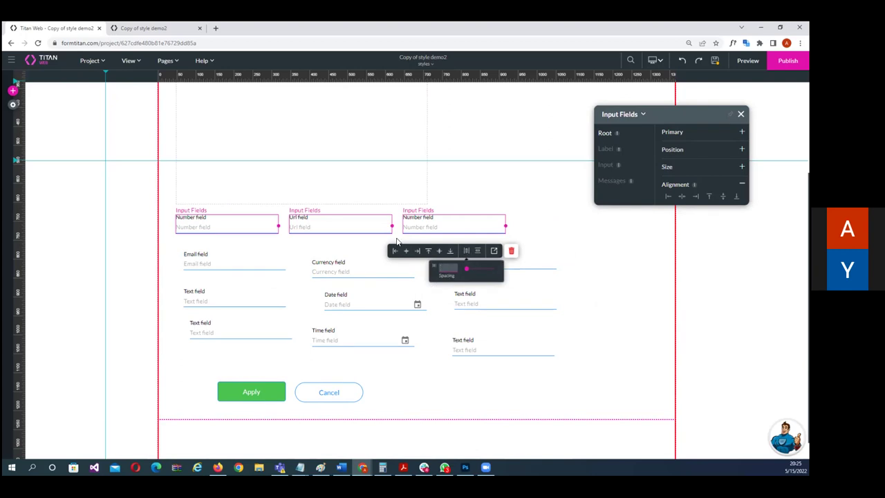
type("30")
left_click(567, 258)
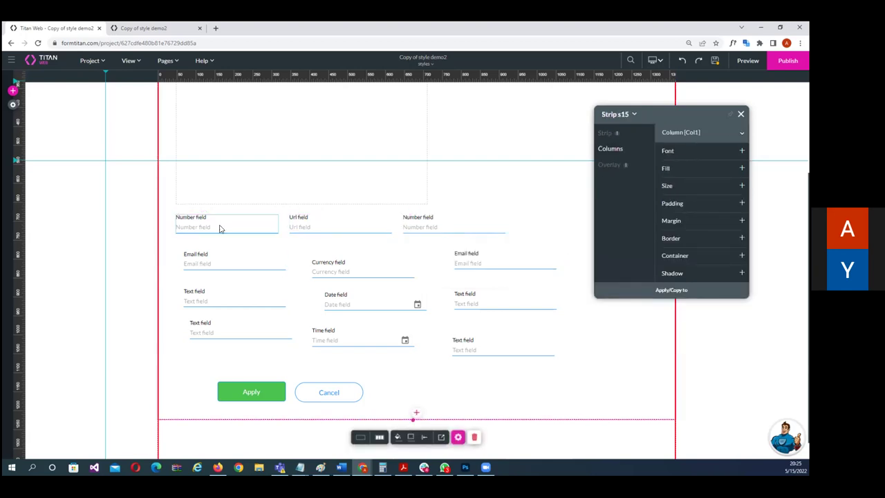
- Set the vertical spacing of the four first-column fields to 30 and align their left edges
left_click(224, 333)
left_click(233, 296, "shift")
left_click(234, 269, "shift")
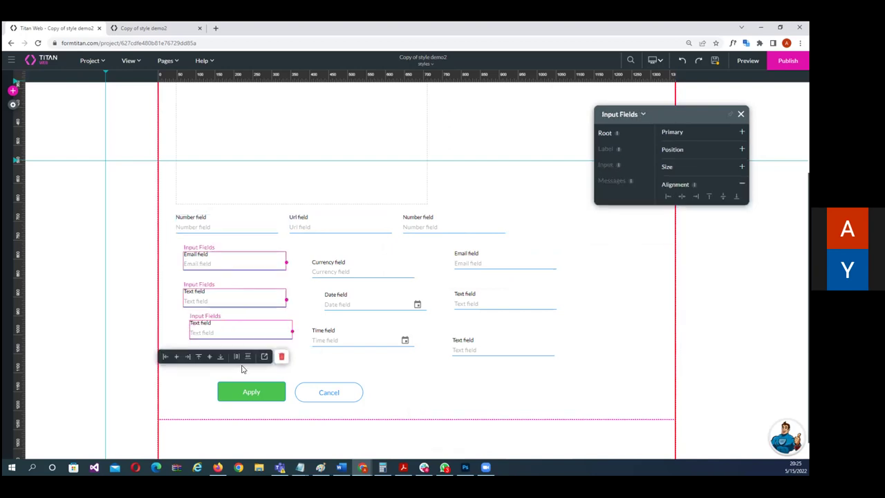
left_click(246, 227, "shift")
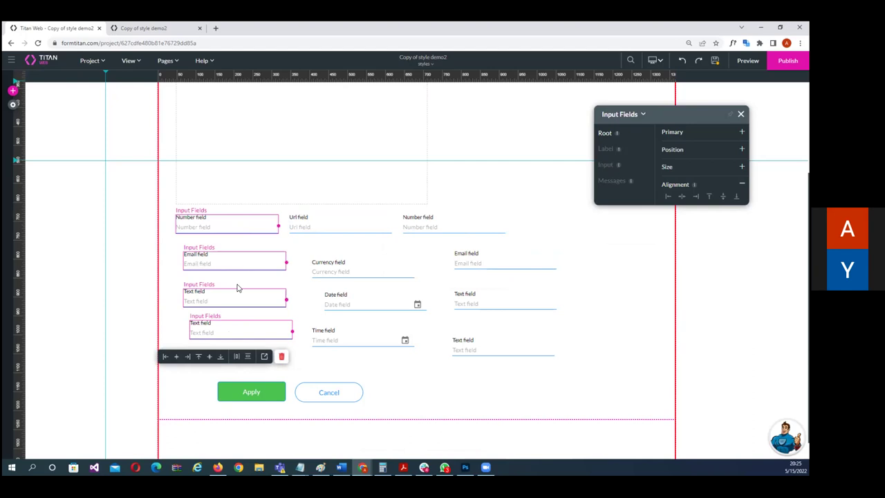
left_click(248, 358)
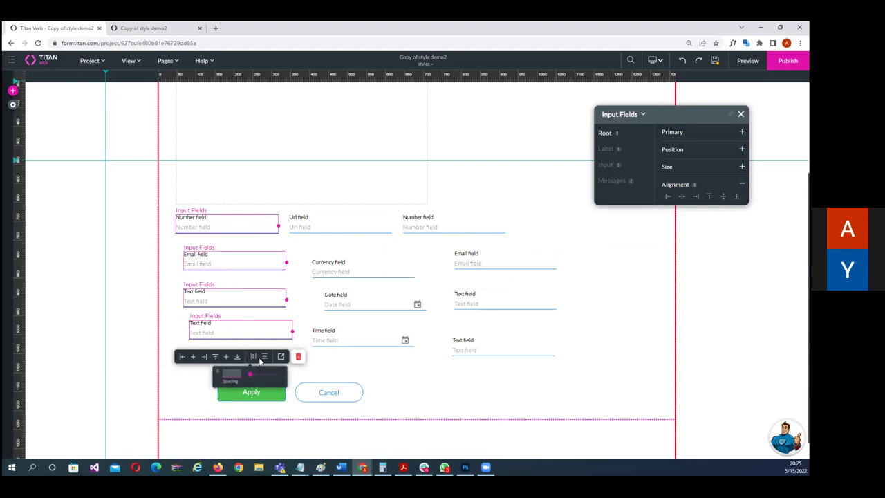
left_click(257, 380)
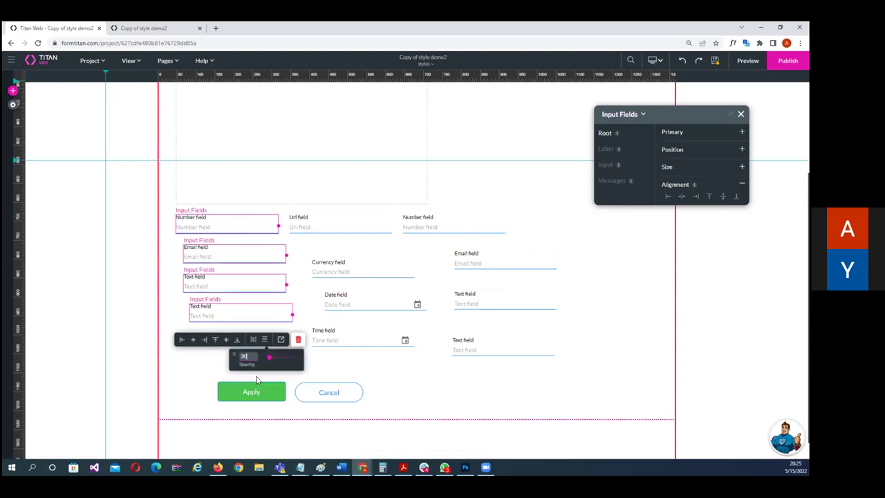
left_click(182, 340)
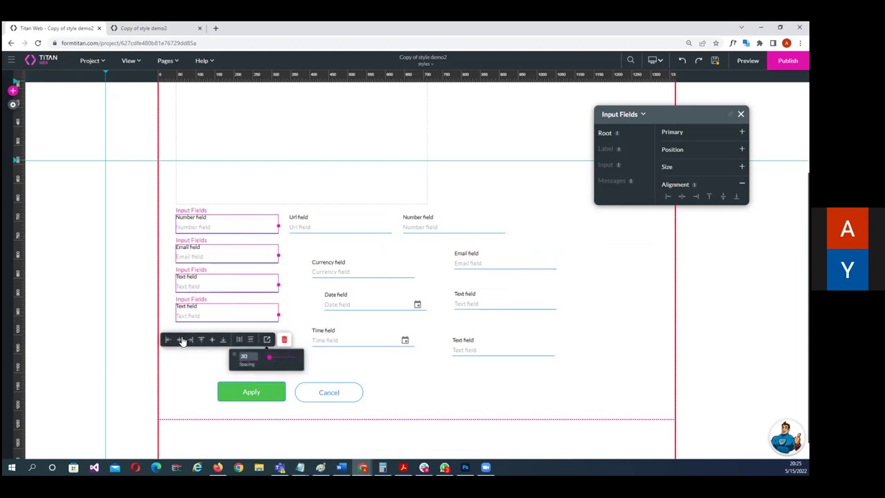
left_click(173, 384)
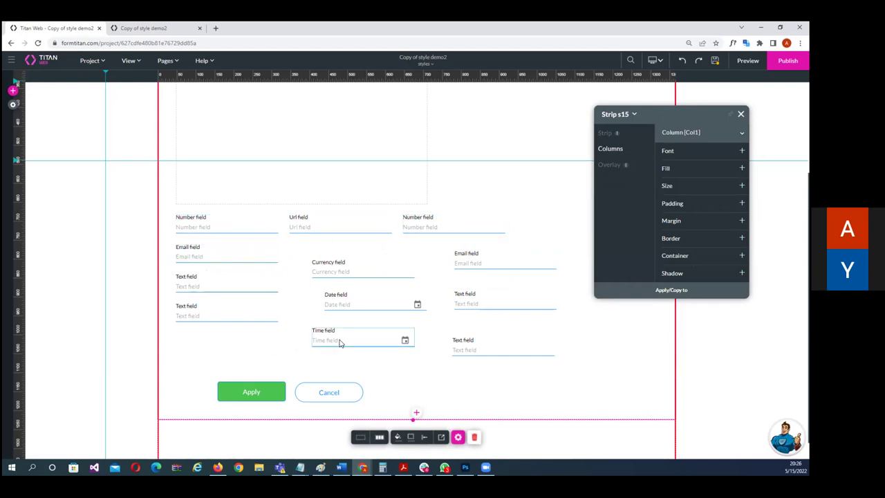
- Move the Currency, Date, Time, Email and two Text fields into even rows beneath the top-row Url and third-column Number fields
left_click(363, 267)
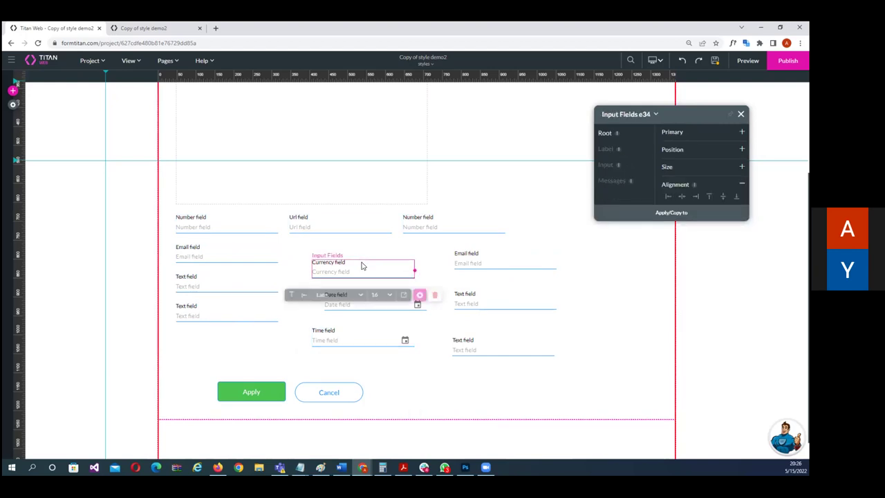
left_click_drag(363, 266, 342, 263)
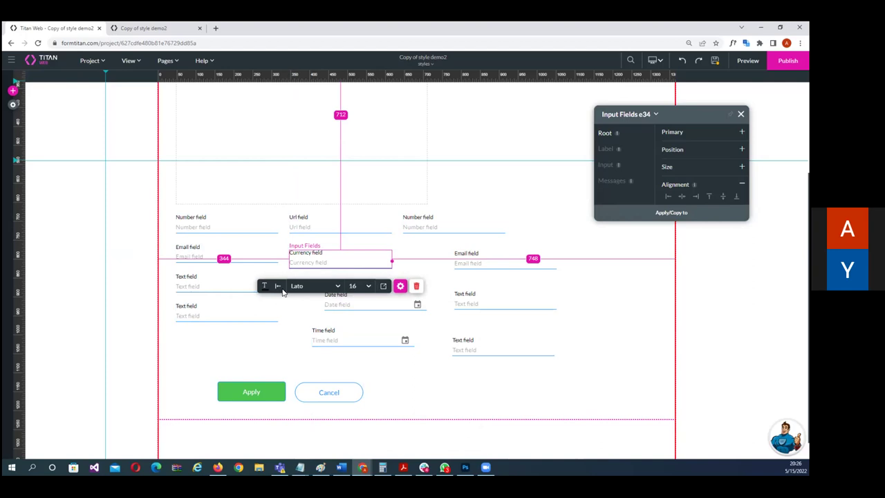
mouse_move(327, 259)
left_mouse_down()
mouse_move(337, 250)
mouse_move(328, 253)
left_mouse_up()
left_click_drag(480, 262, 430, 259)
left_click_drag(343, 309, 318, 287)
left_click_drag(494, 300, 444, 282)
left_click_drag(489, 350, 441, 315)
left_click_drag(349, 340, 327, 322)
left_click(507, 392)
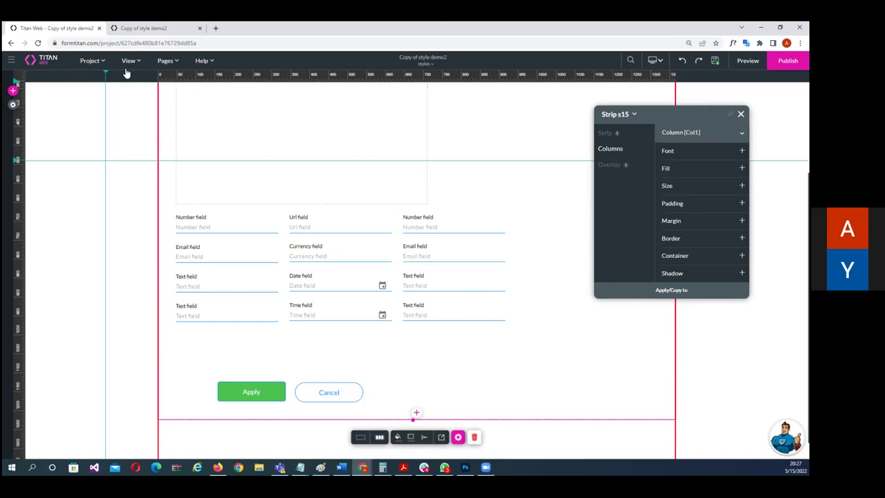
- Open the project's style customization and bring up the Input Fields root styles for the first-column Number field
left_click(95, 63)
mouse_move(113, 193)
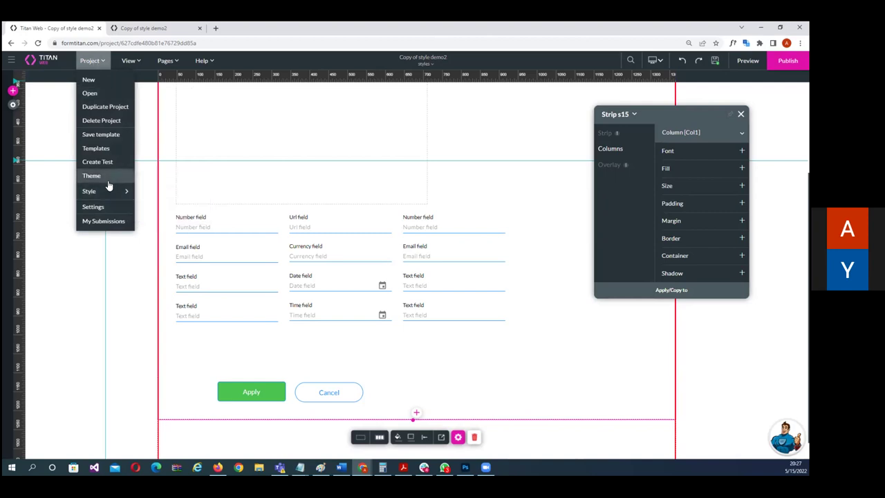
left_click(149, 191)
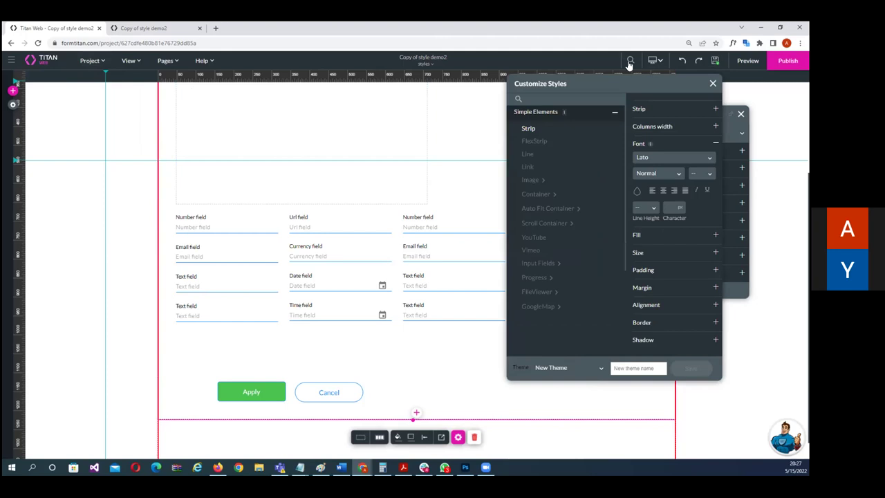
left_click_drag(624, 83, 579, 100)
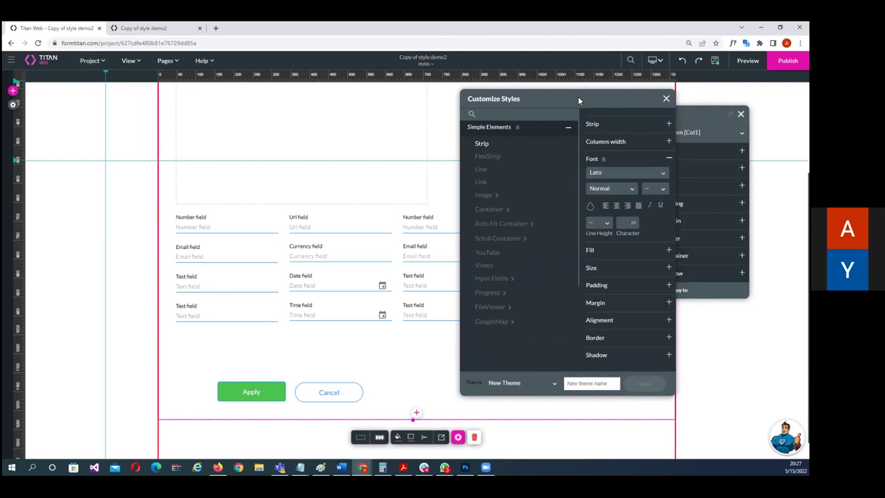
left_click(248, 226)
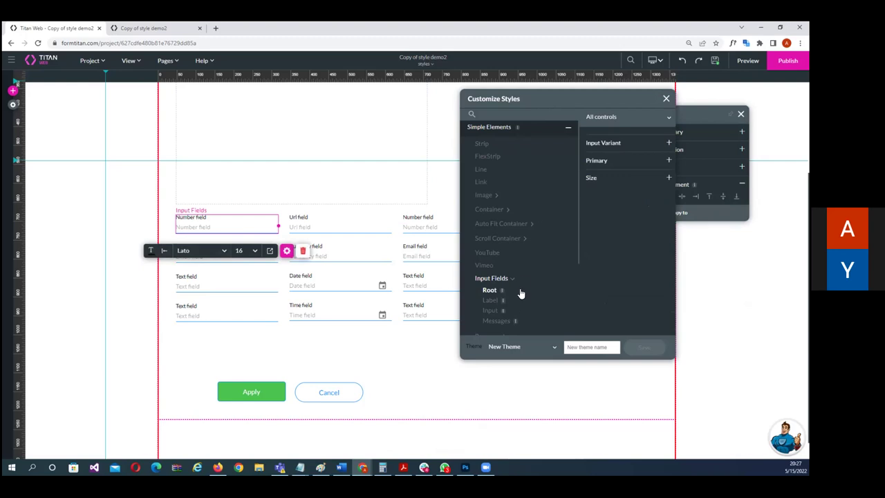
- Set the TextField Variant of all Input Fields to Outlined in the project styles, keeping the whole field grid in view
scroll(520, 294, "down", 1)
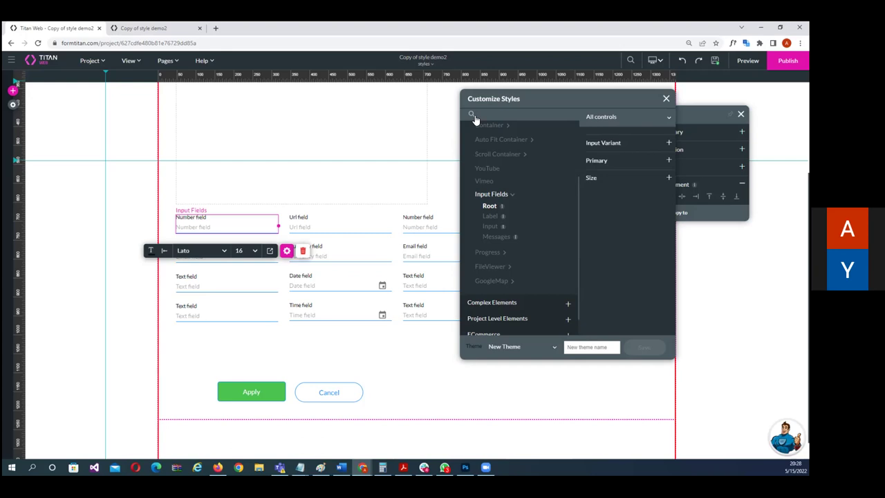
left_click(380, 368)
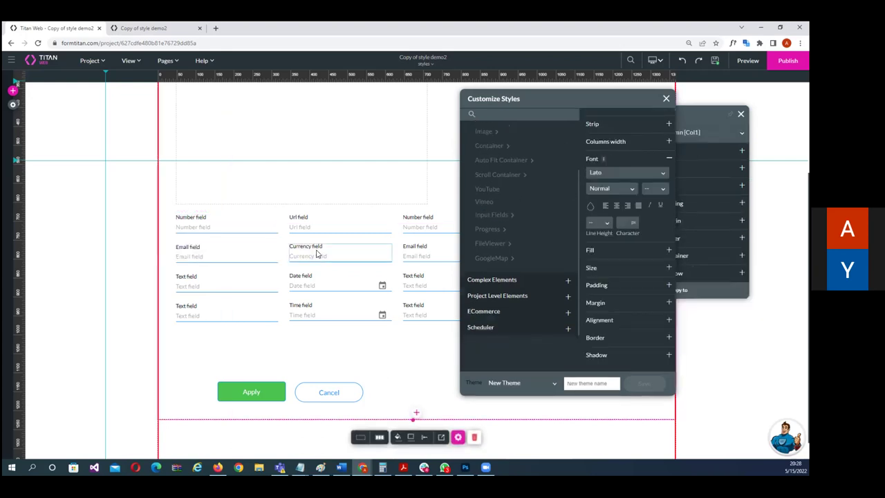
left_click(248, 226)
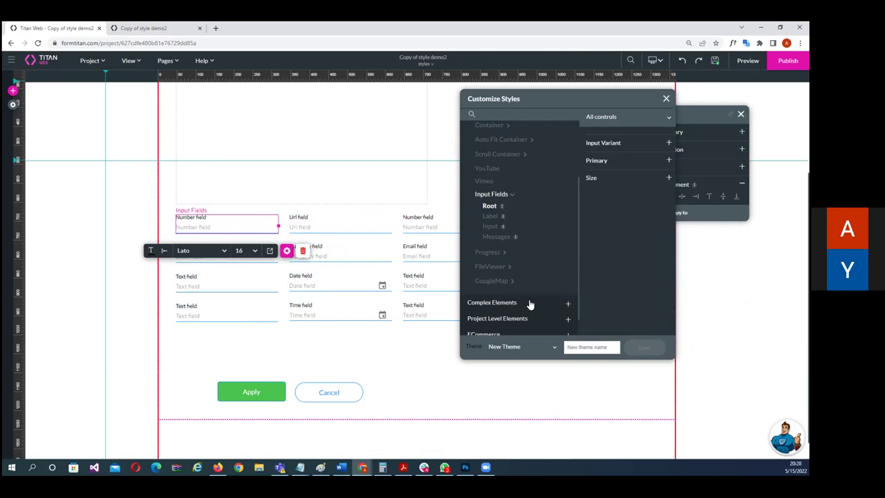
left_click(609, 144)
left_click(624, 167)
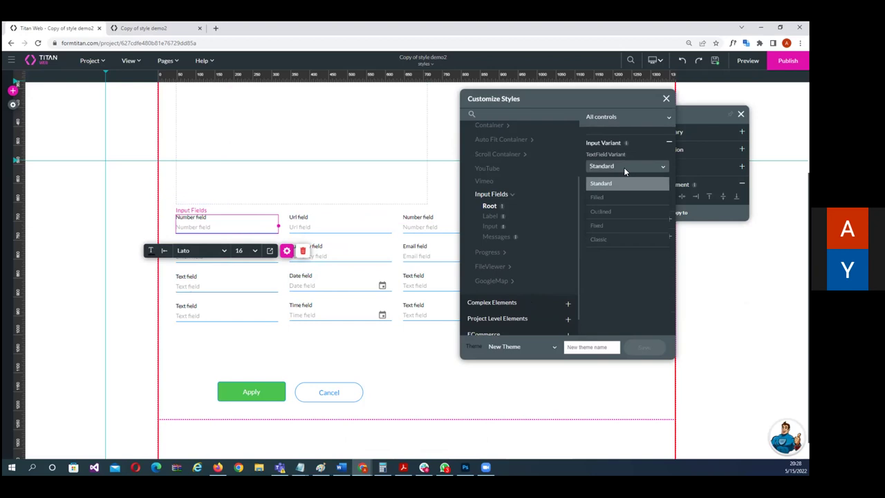
left_click(603, 212)
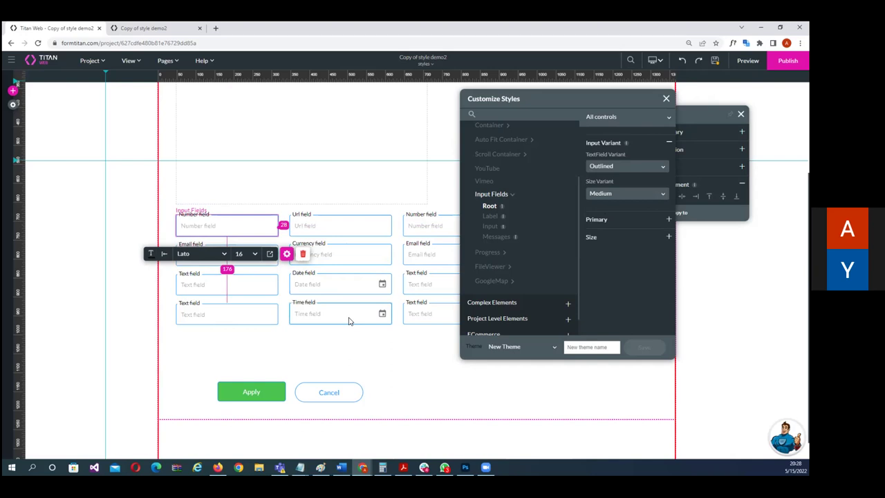
left_click_drag(575, 99, 649, 109)
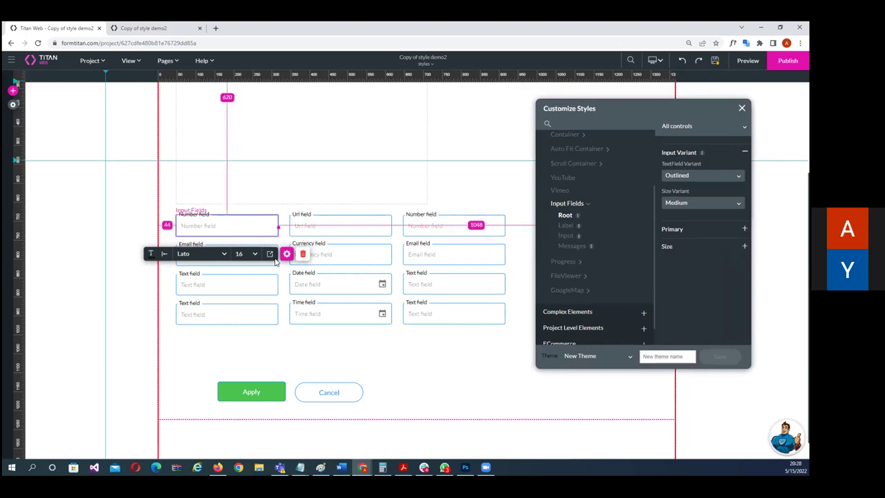
- Add a new Text Field to the strip below the last row of the field grid
left_click(13, 91)
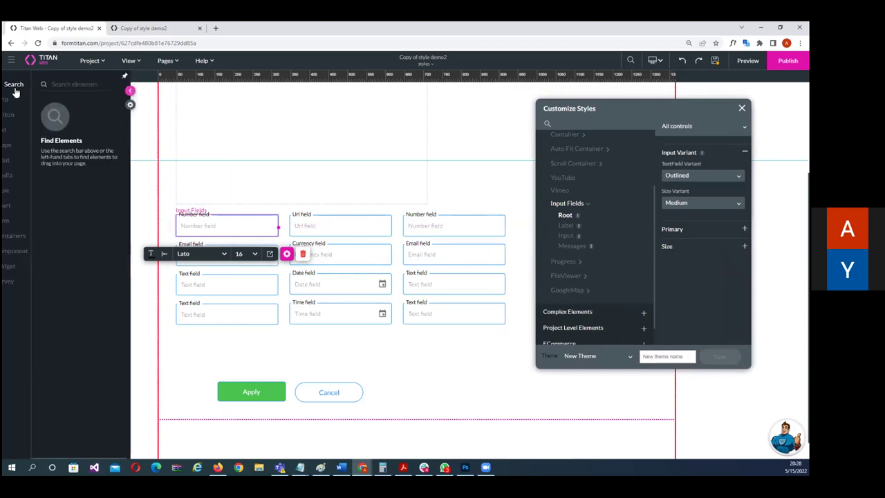
left_click(17, 161)
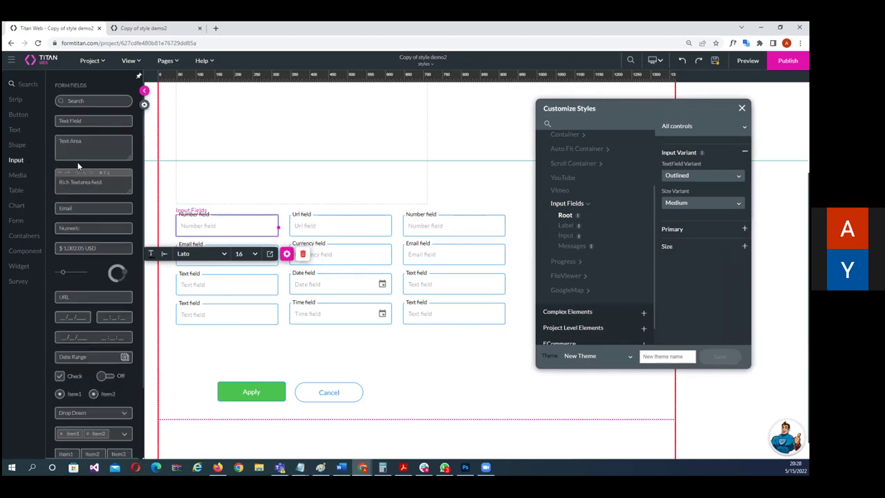
left_click_drag(90, 121, 413, 347)
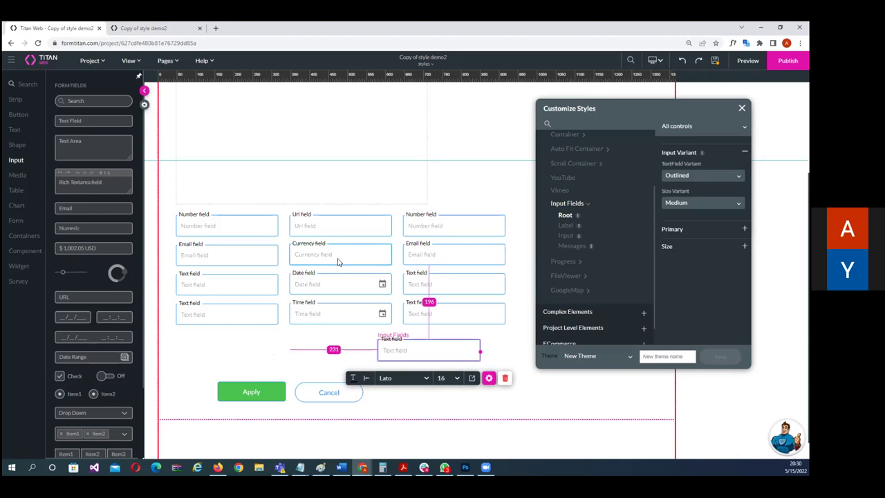
- Override the primary color of the first-column Number field with red in its own settings
left_click(262, 234)
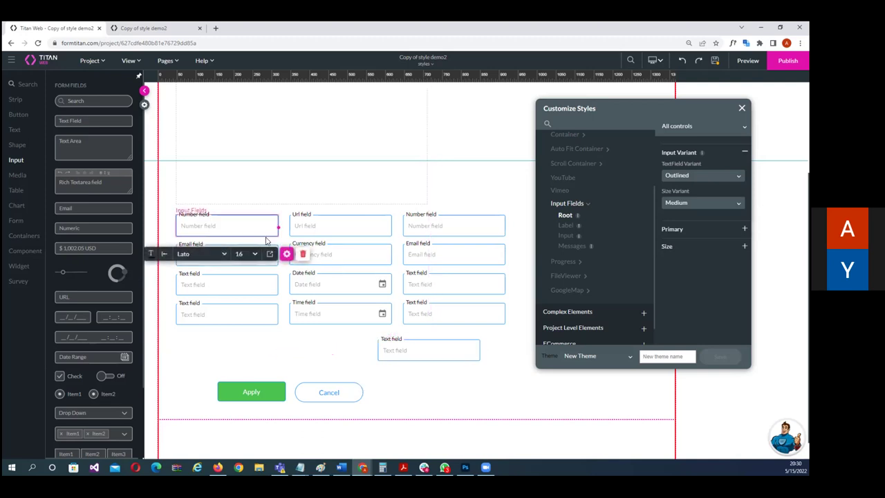
left_click(270, 253)
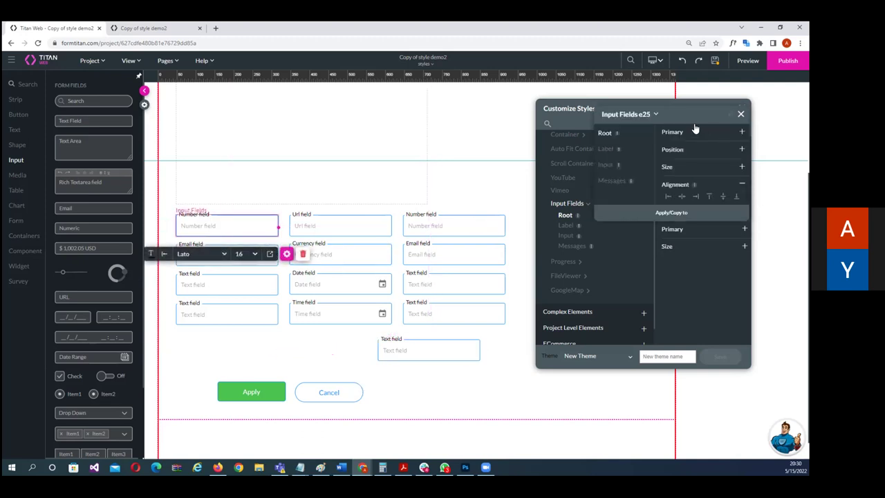
left_click_drag(694, 122, 690, 240)
left_click_drag(611, 311, 500, 258)
left_click(558, 204)
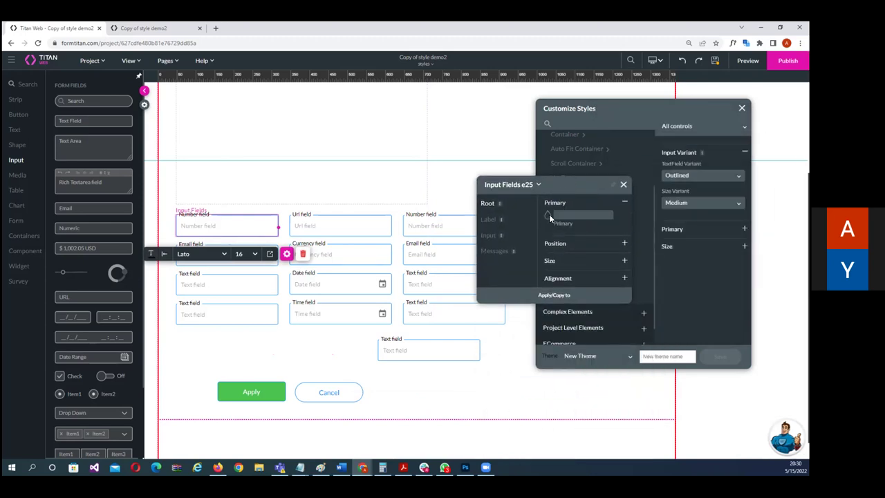
left_click(549, 214)
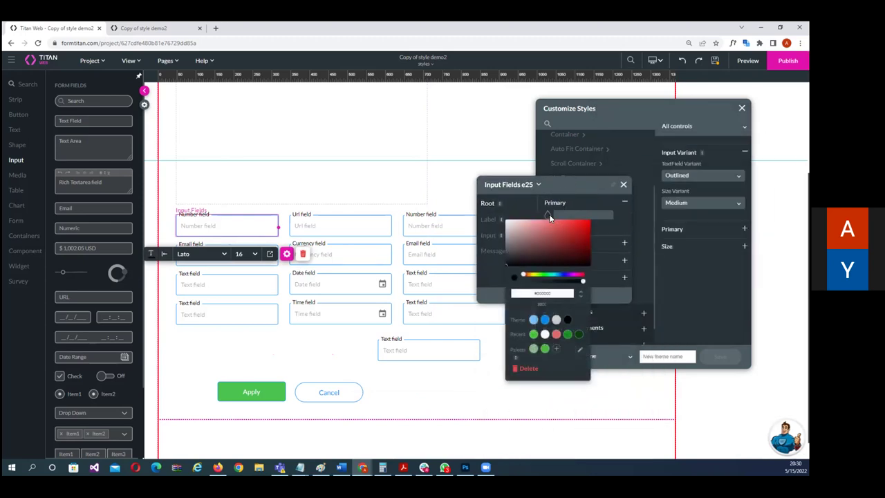
left_click(360, 187)
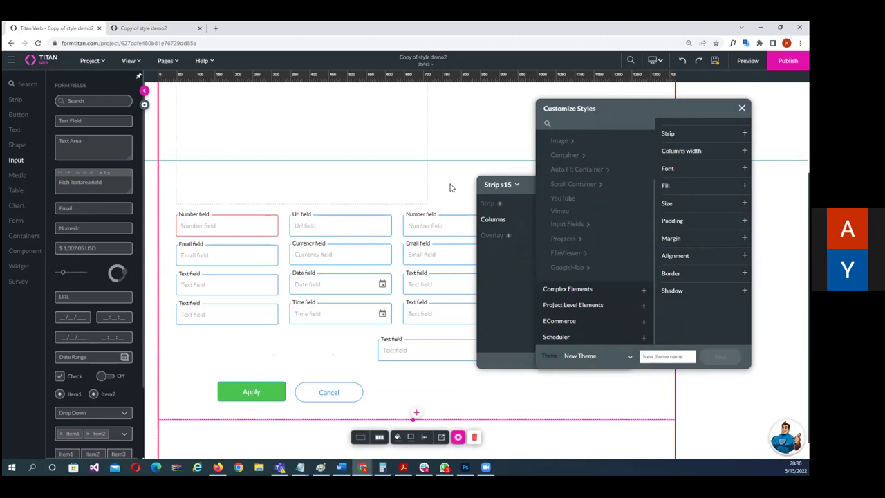
left_click_drag(694, 107, 720, 95)
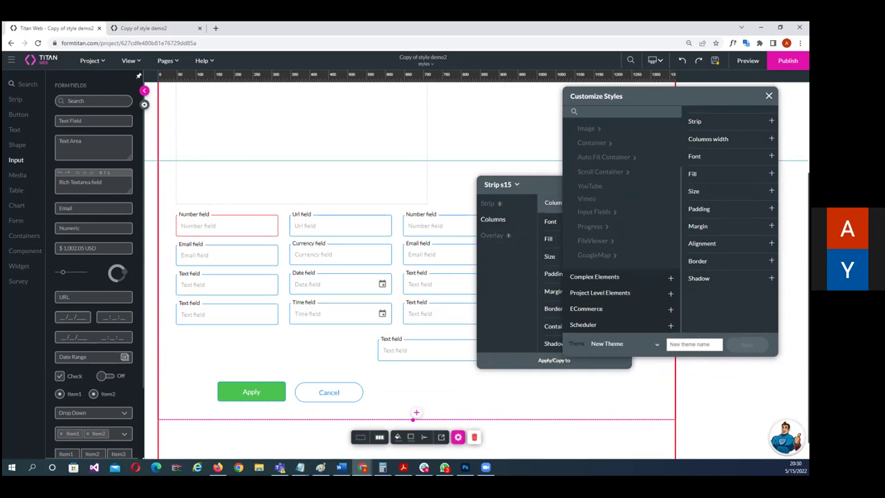
left_click(97, 60)
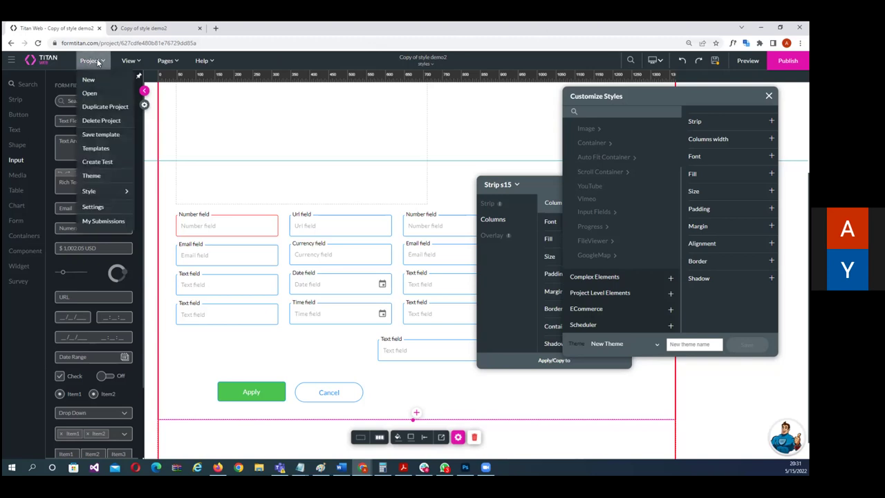
left_click(157, 199)
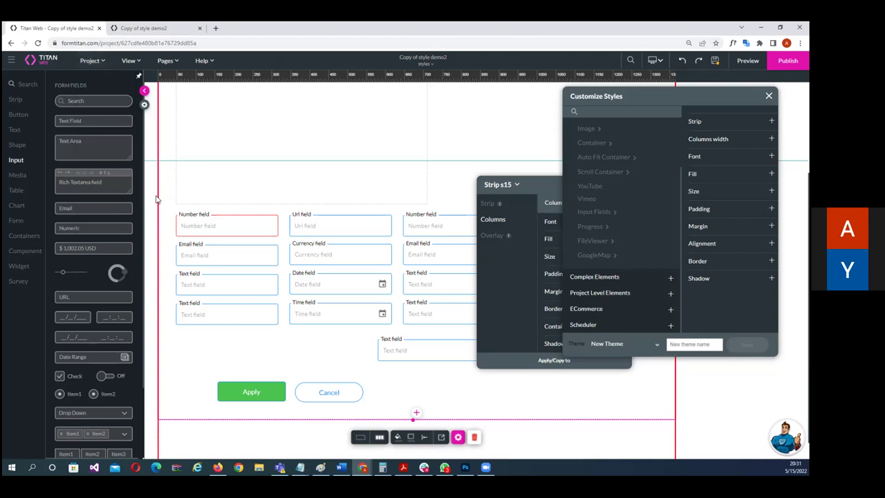
- In the project styles, open the font settings for All Pages under the project-level Page element
left_click_drag(695, 90, 495, 90)
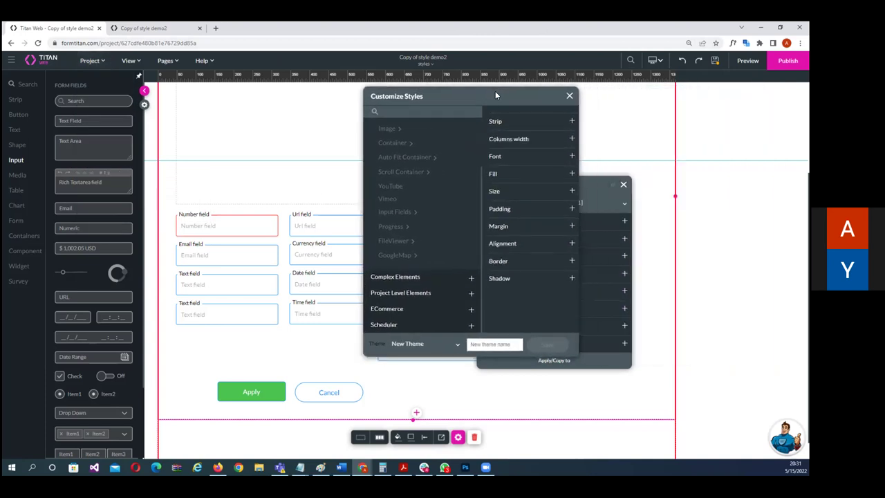
left_click(401, 296)
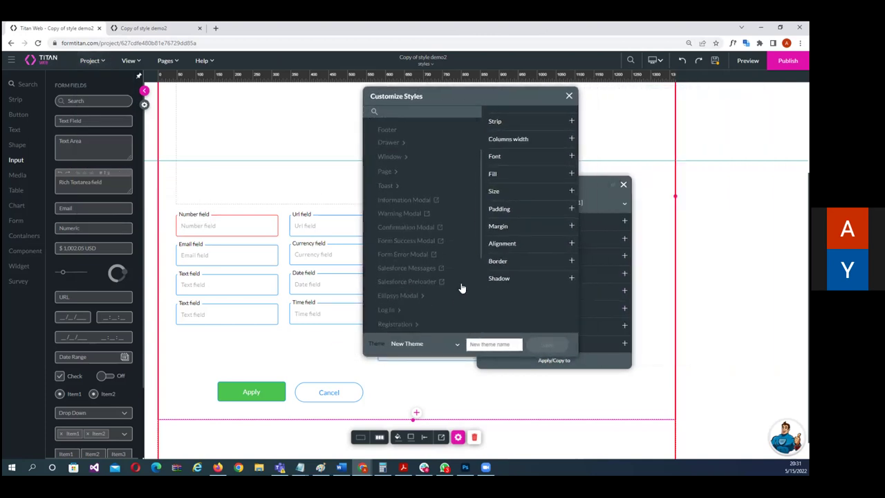
left_click(384, 173)
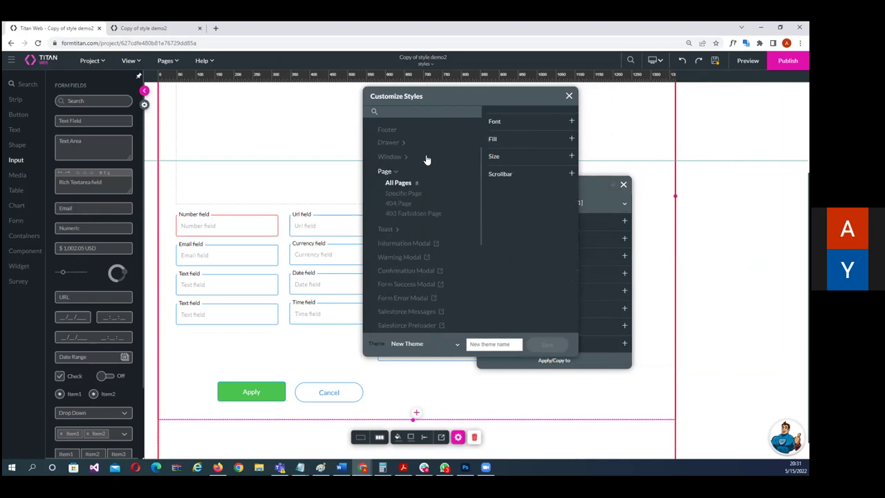
left_click(496, 124)
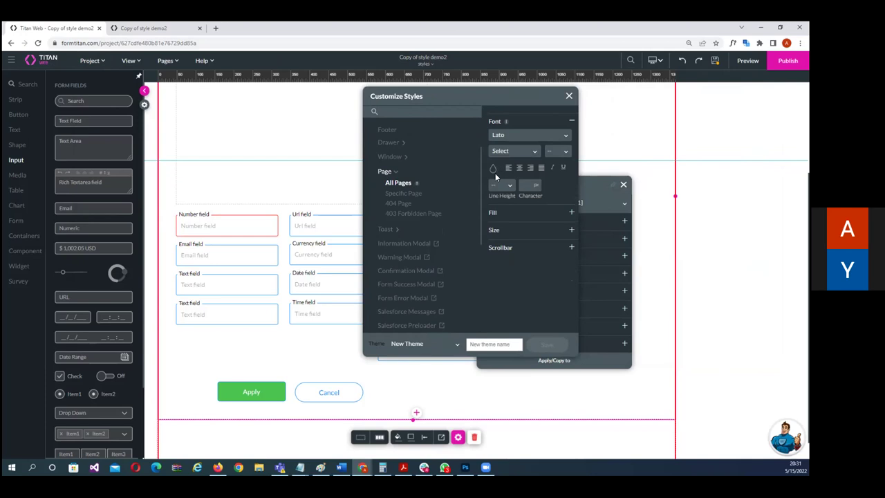
- Try M PLUS Rounded 1c and Lato as the font for All Pages, checking them on the page heading and fields
left_click(521, 135)
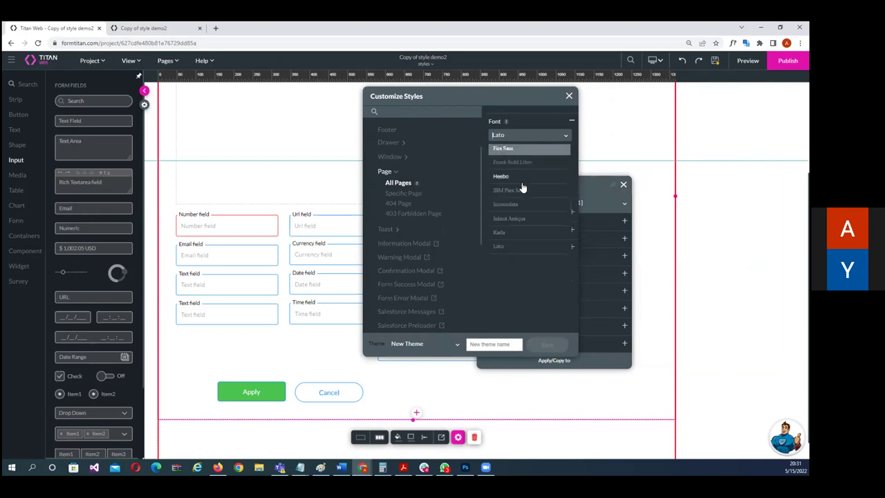
scroll(522, 193, "down", 4)
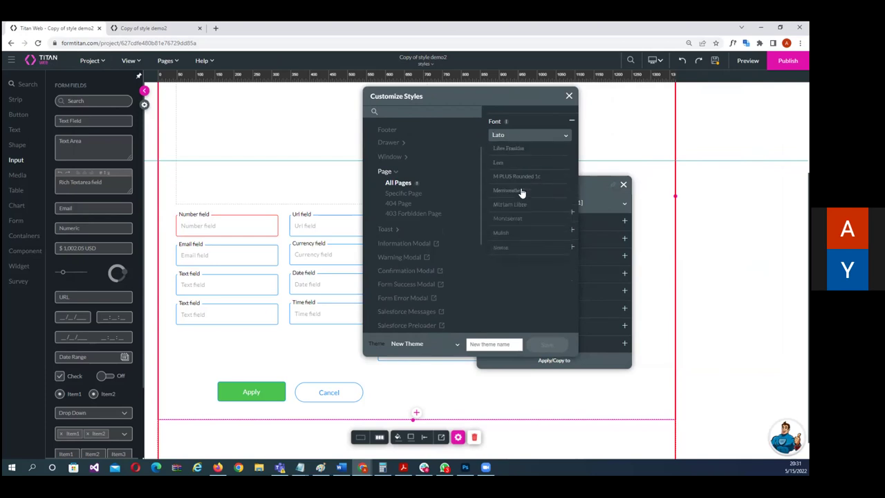
left_click(523, 178)
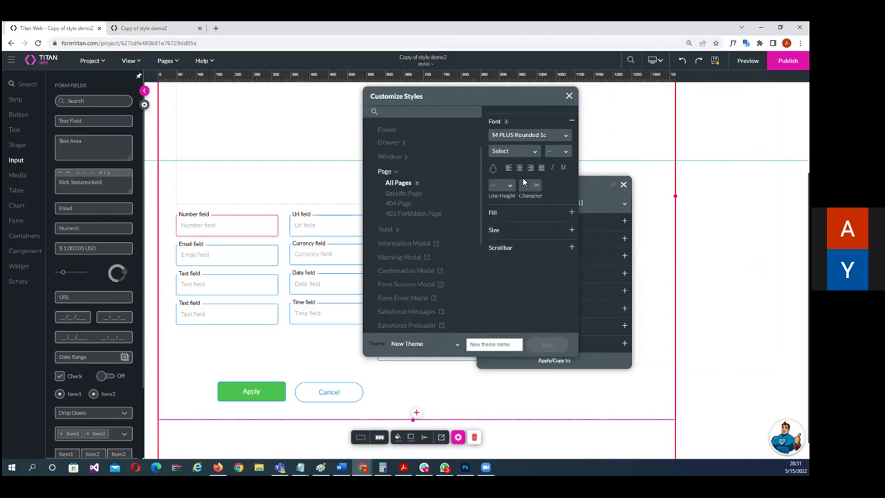
left_click_drag(510, 96, 588, 198)
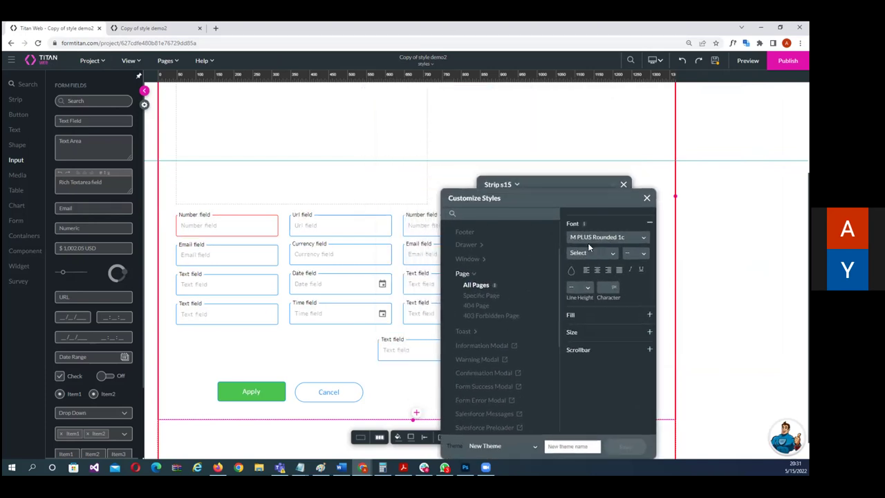
scroll(326, 253, "up", 3)
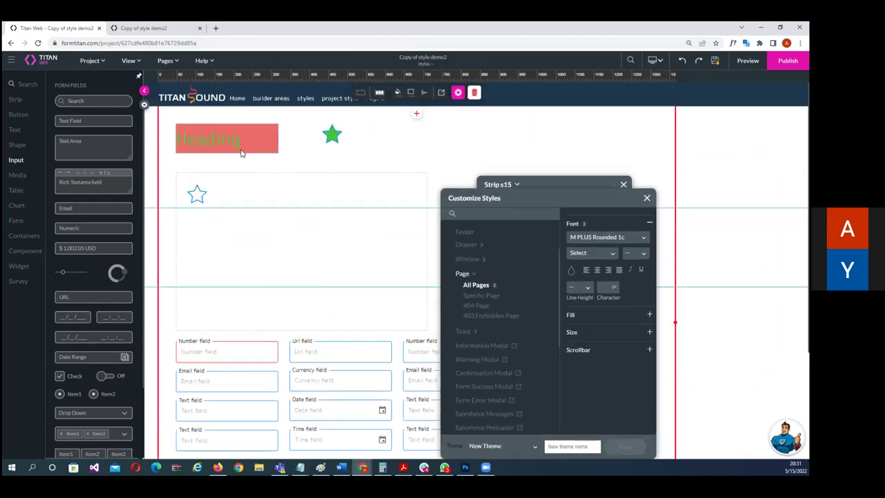
left_click(587, 237)
left_click(583, 293)
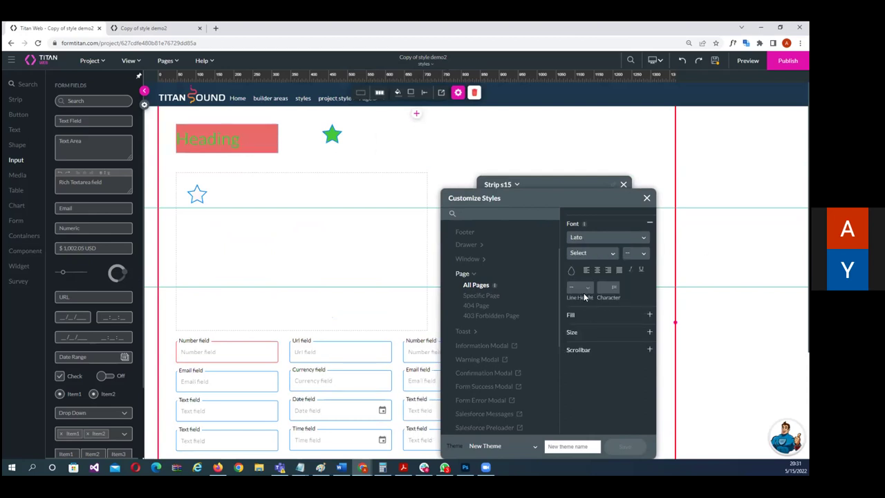
- Set the font of All Pages to Oswald in the project styles
left_click(595, 239)
scroll(588, 320, "down", 3)
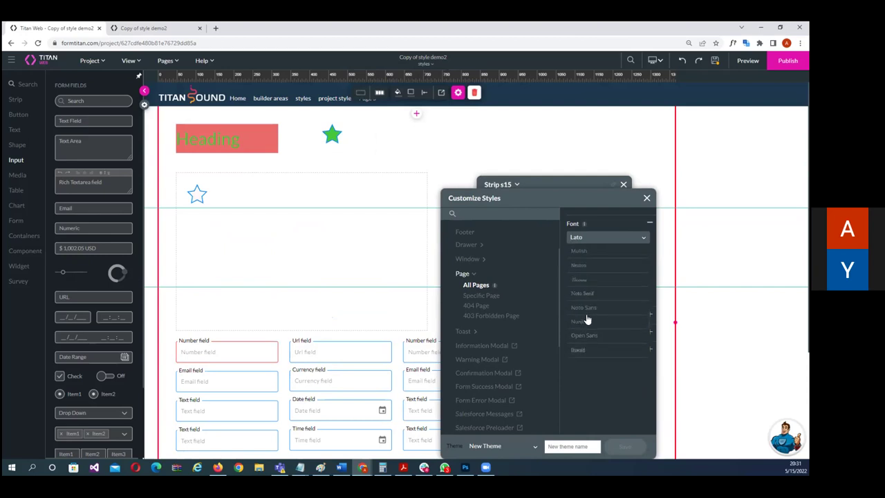
left_click(585, 350)
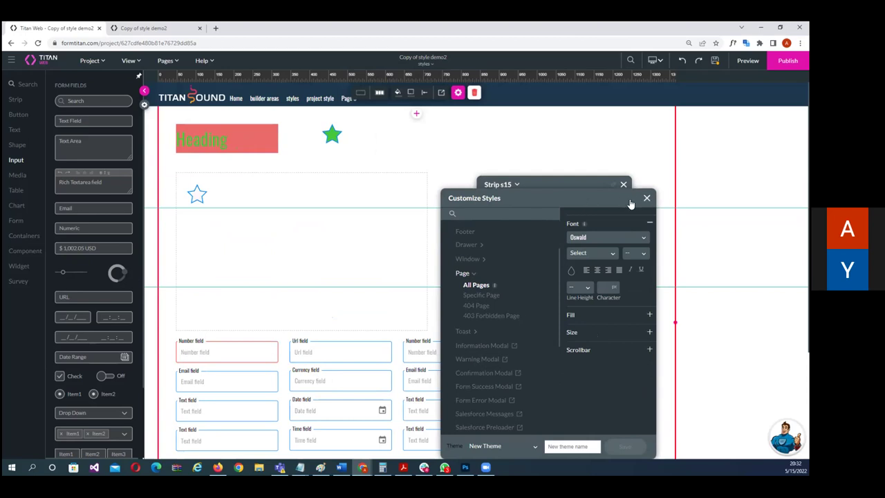
left_click_drag(597, 197, 560, 142)
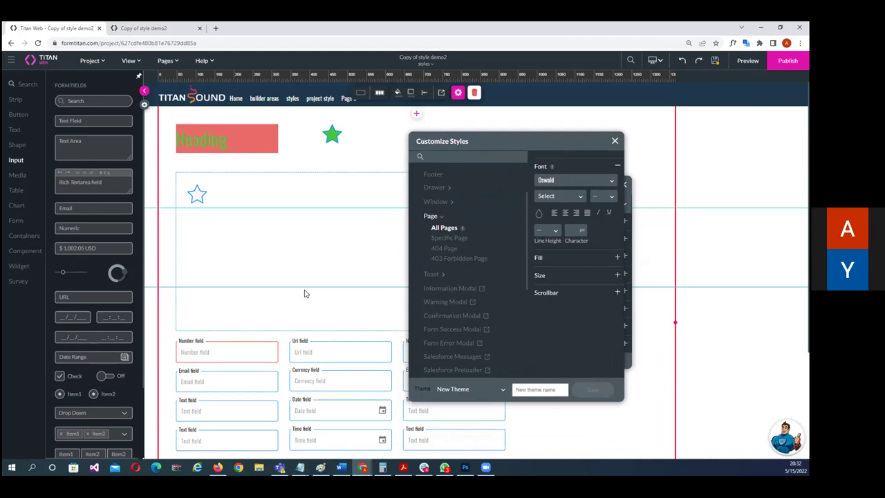
- Add a Primary and a Secondary button side by side at the top of the page, beside the green star
left_click_drag(516, 142, 265, 198)
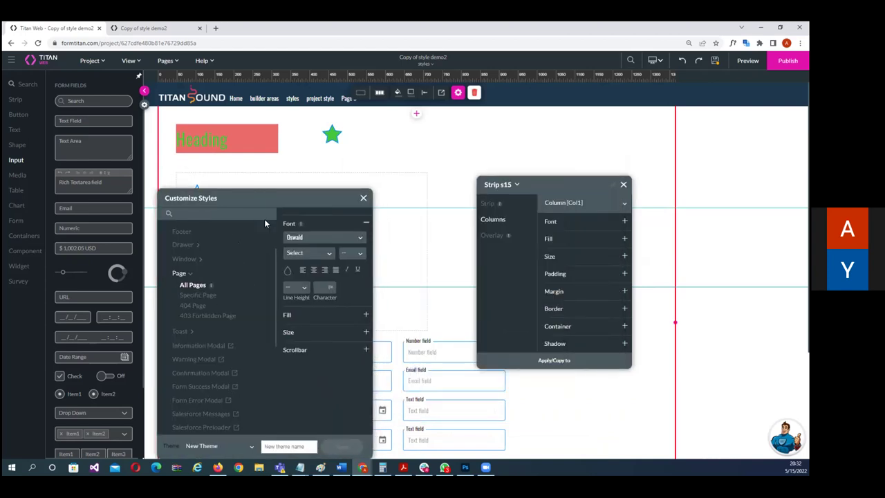
left_click(21, 114)
left_click_drag(72, 110, 450, 142)
left_click_drag(102, 135, 558, 144)
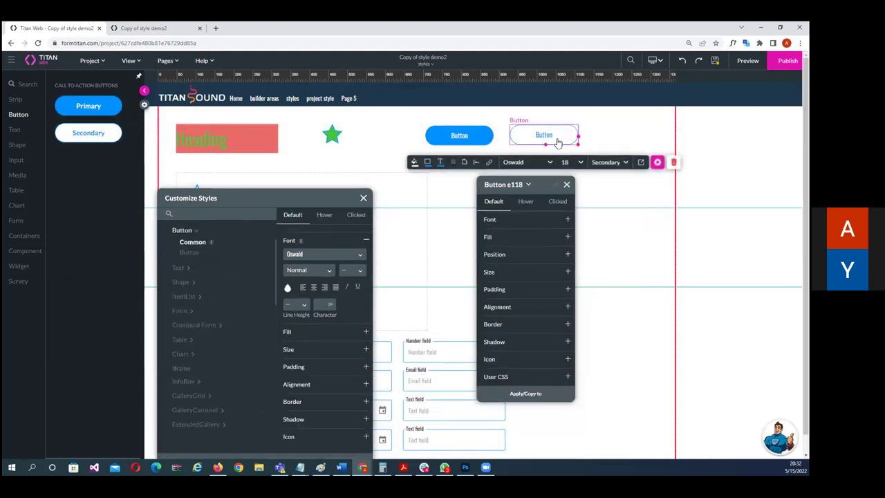
- Set the fill color of the Common button style to red #c73030 in the project styles
left_click_drag(246, 196, 258, 168)
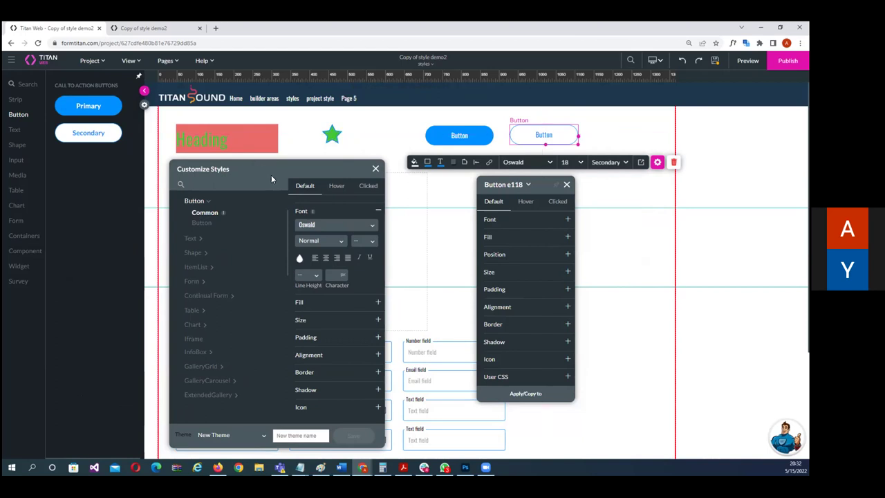
left_click_drag(290, 167, 293, 137)
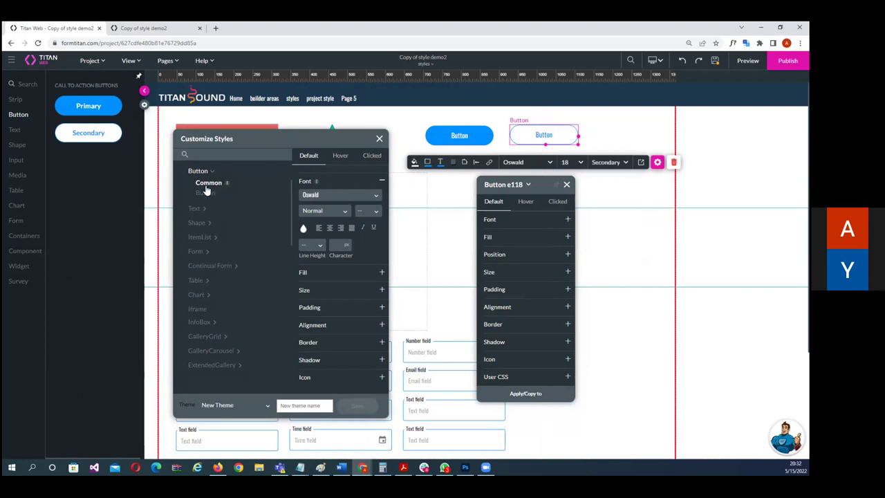
left_click(304, 273)
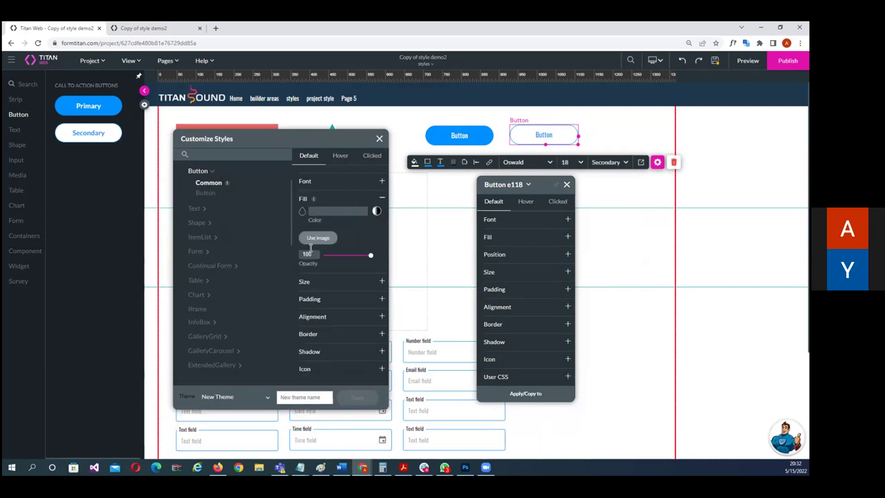
left_click(304, 211)
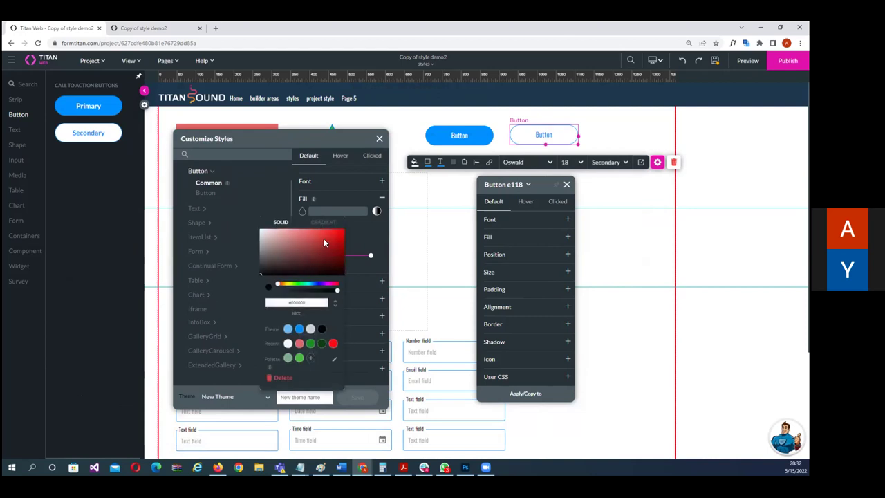
left_click(324, 238)
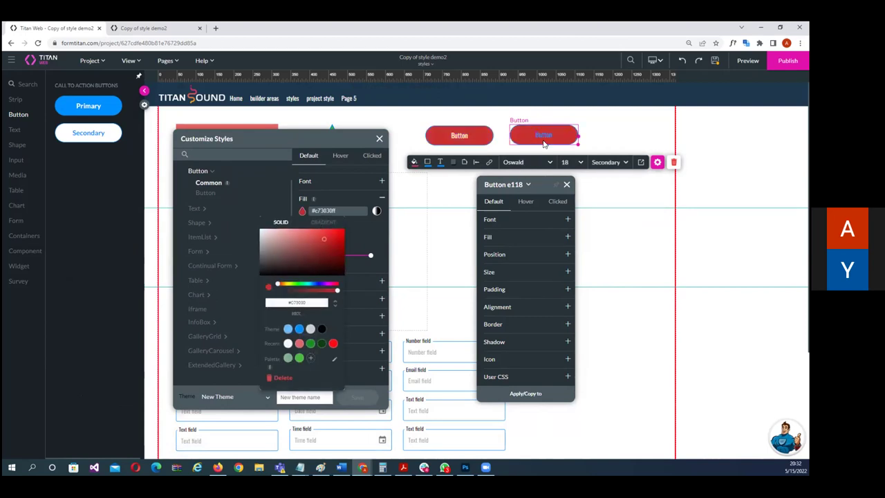
- Set the fill of the Primary button type to the theme blue rgba(0,145,255,1) in the project styles
left_click(205, 193)
left_click(205, 193)
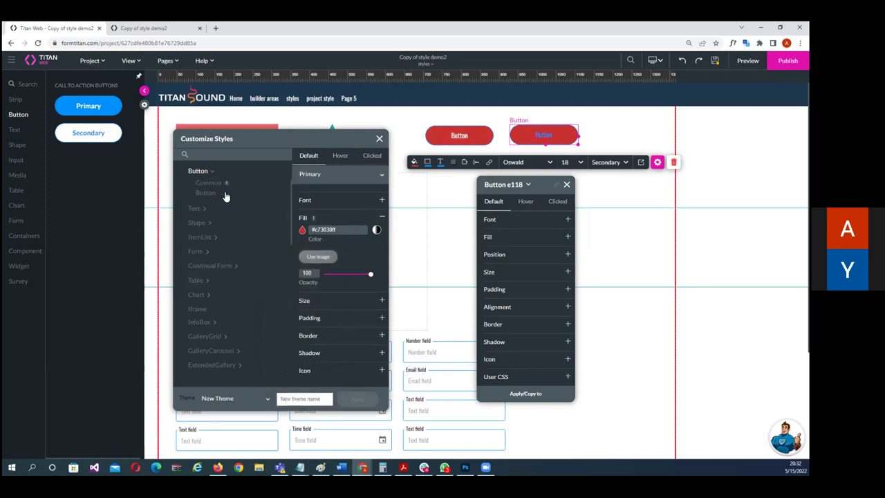
left_click(335, 171)
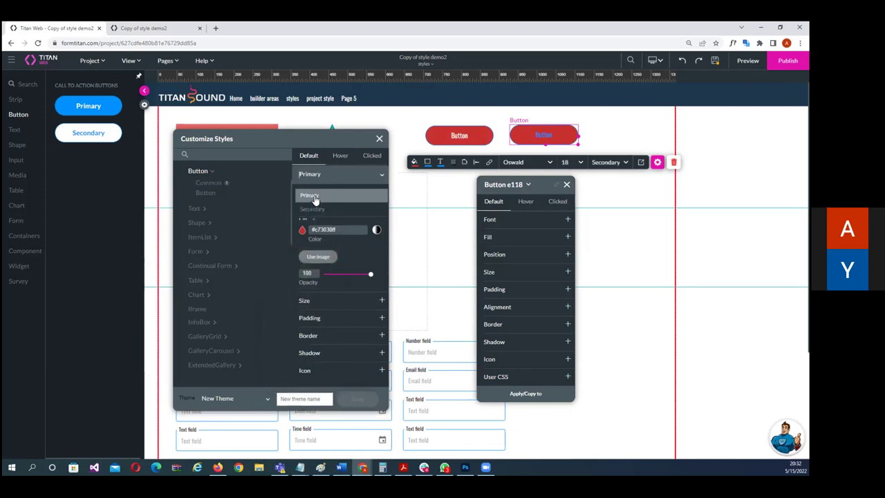
left_click(314, 198)
left_click(303, 230)
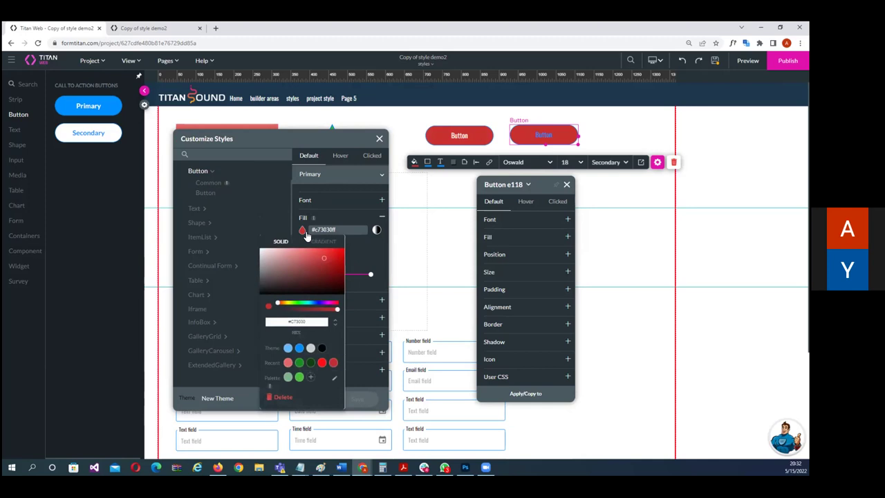
left_click(299, 348)
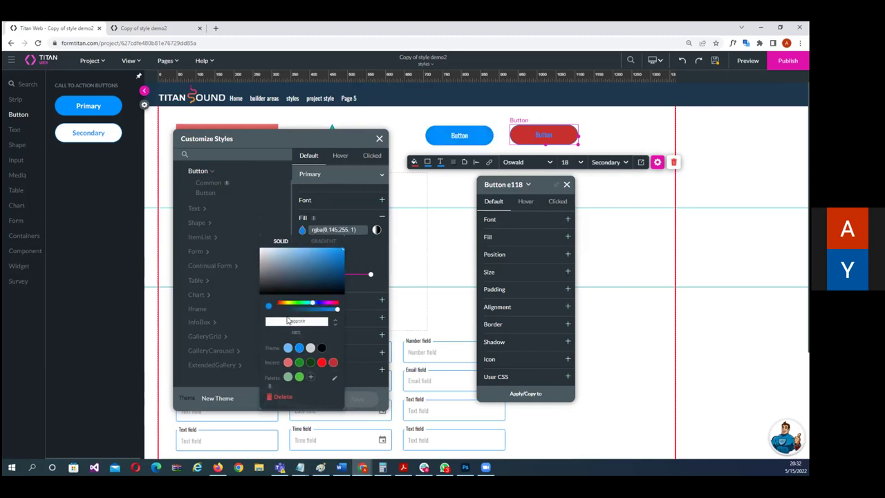
- Set the fill of the Secondary button type to green #47c739 in the project styles
left_click(335, 176)
left_click(332, 175)
left_click(323, 207)
left_click(301, 229)
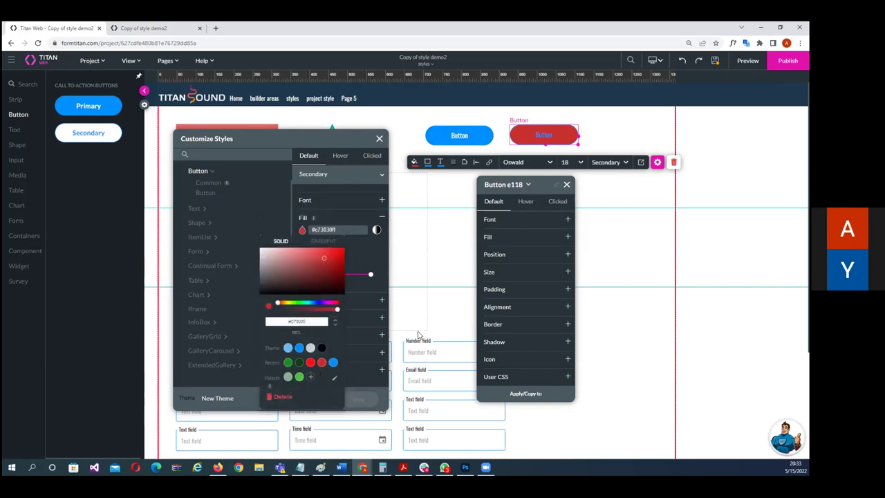
left_click(288, 362)
mouse_move(344, 139)
left_mouse_down()
mouse_move(632, 237)
mouse_move(467, 209)
mouse_move(355, 148)
left_mouse_up()
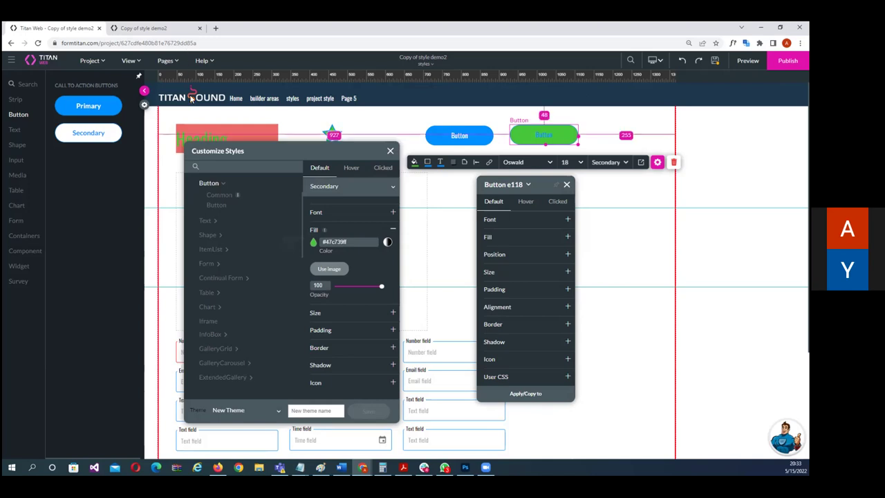
- Add another Secondary and another Primary button below the first pair, and close the project style customization
left_click_drag(93, 132, 630, 169)
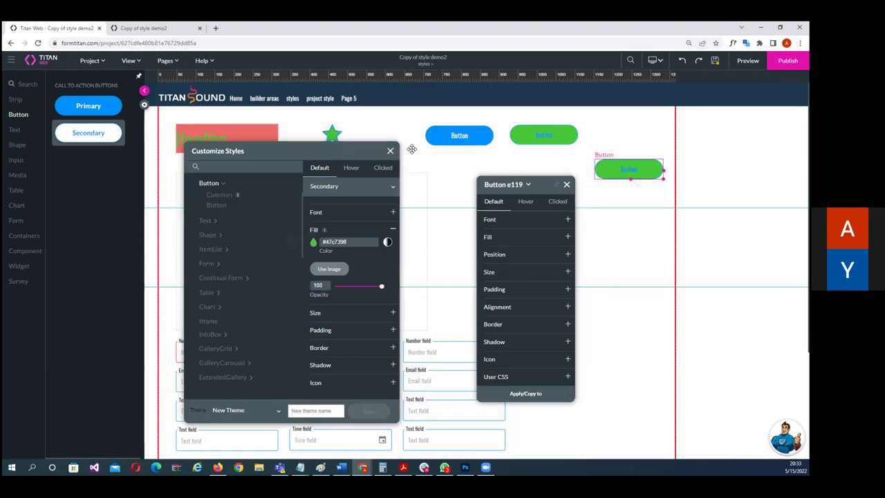
left_click_drag(81, 100, 476, 173)
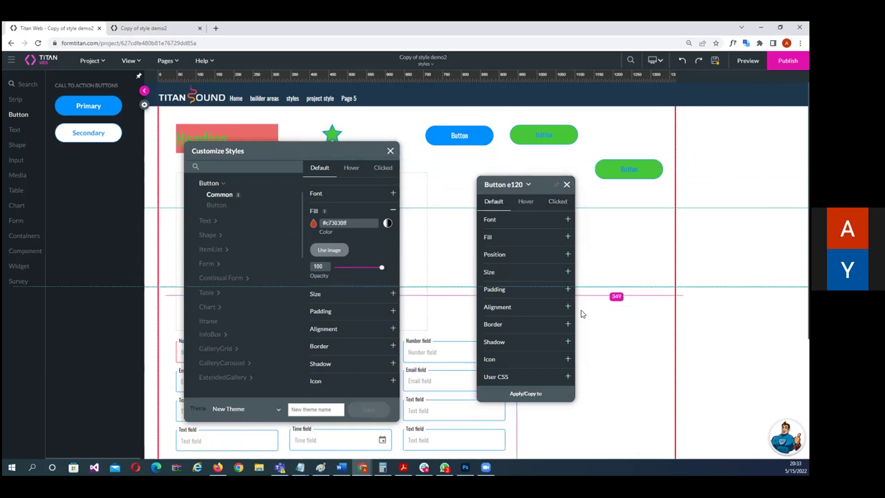
left_click(636, 196)
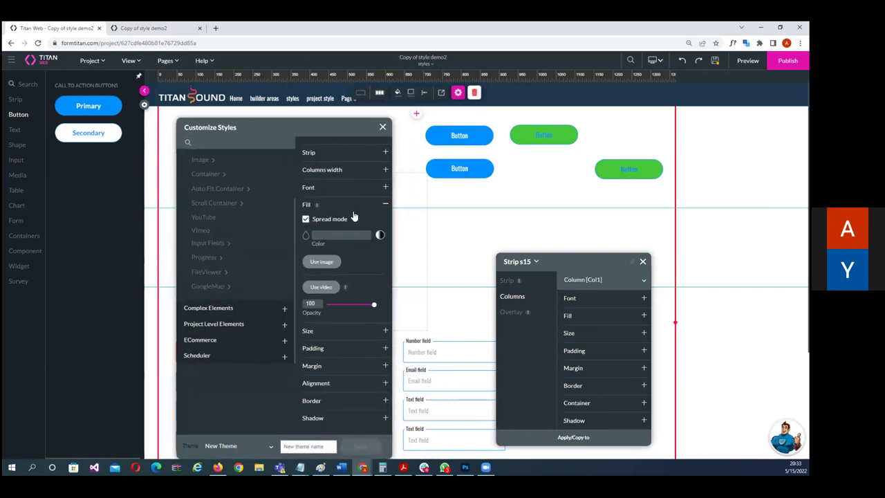
left_click(382, 127)
- Override the fill of the lower Primary button with the recently used bright red in the button's own settings
left_click(483, 173)
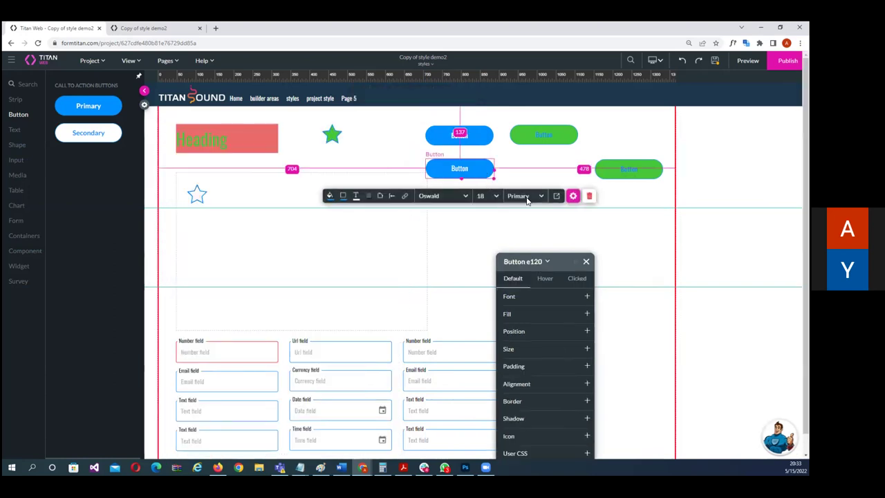
left_click_drag(558, 261, 294, 136)
left_click(254, 187)
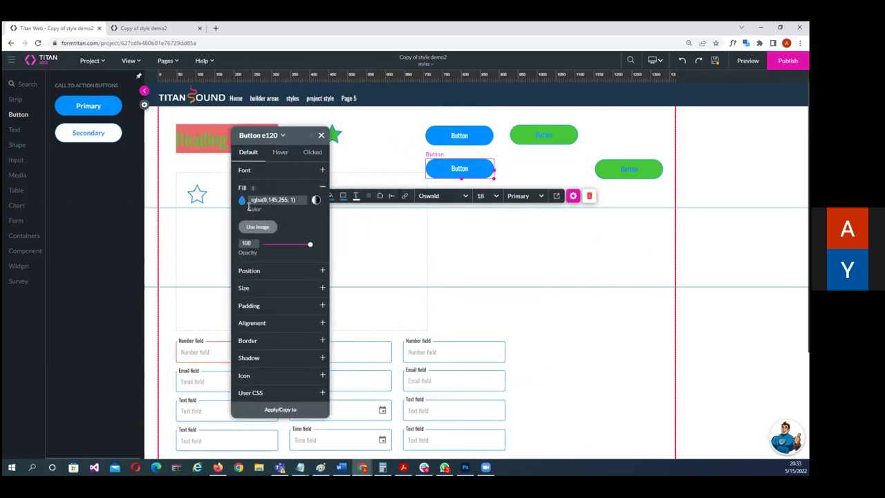
left_click(241, 200)
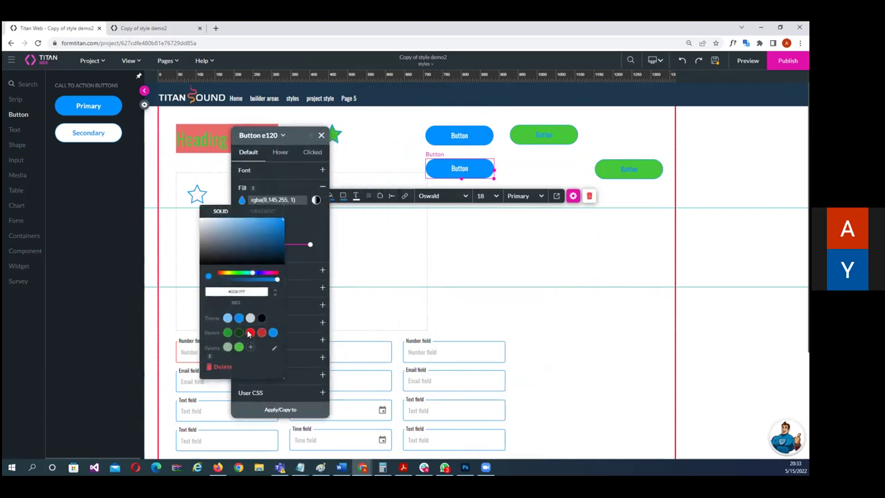
left_click(250, 331)
left_click(503, 260)
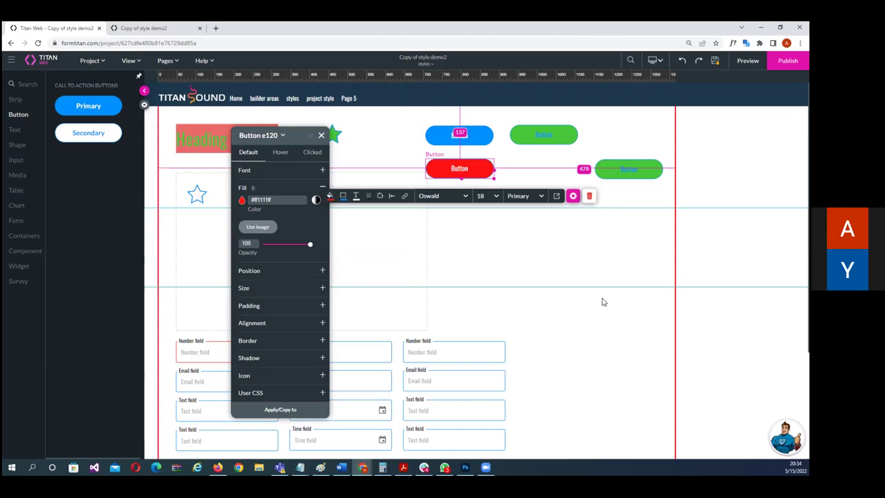
- Save the project changes and switch from the styles page to the Home page
left_click(716, 63)
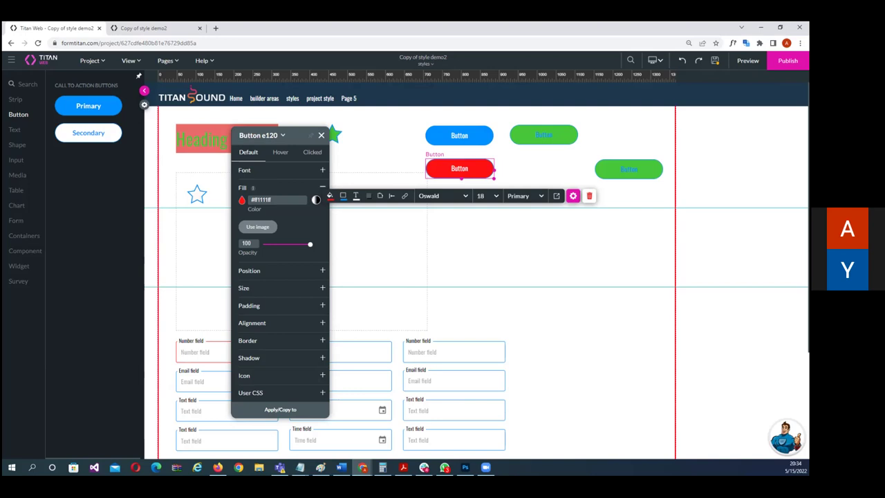
left_click(434, 65)
left_click(411, 77)
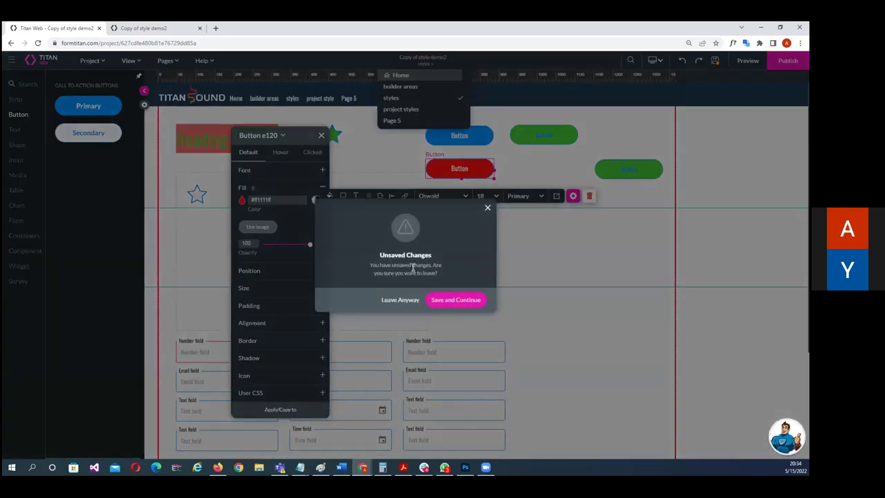
left_click(448, 302)
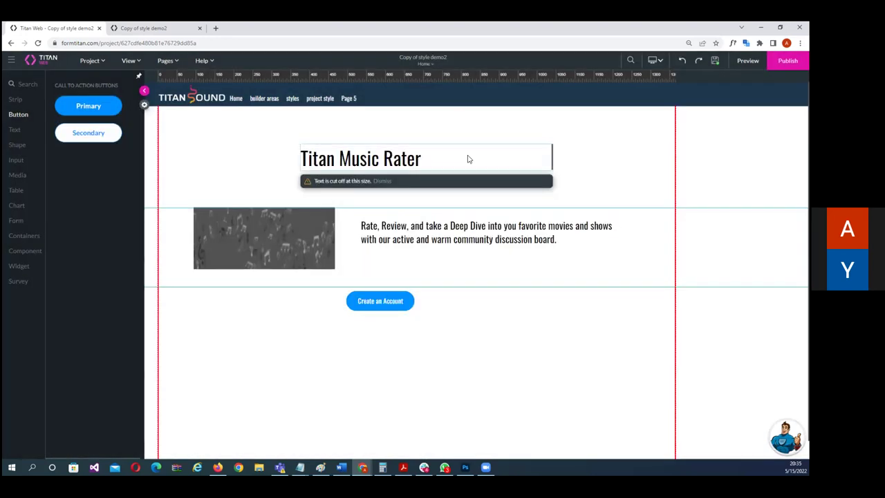
- Turn off Auto-resize height for the "Titan Music Rater" title in its advanced size settings
left_click(467, 161)
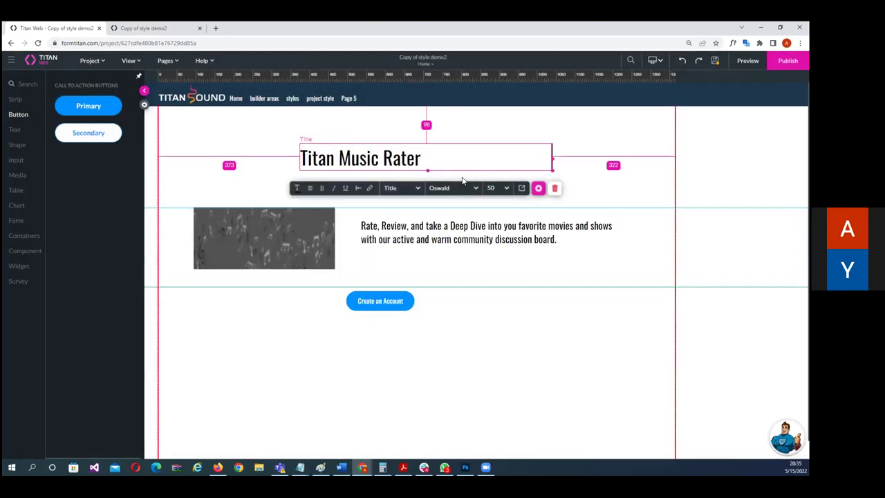
left_click(523, 188)
left_click(636, 152)
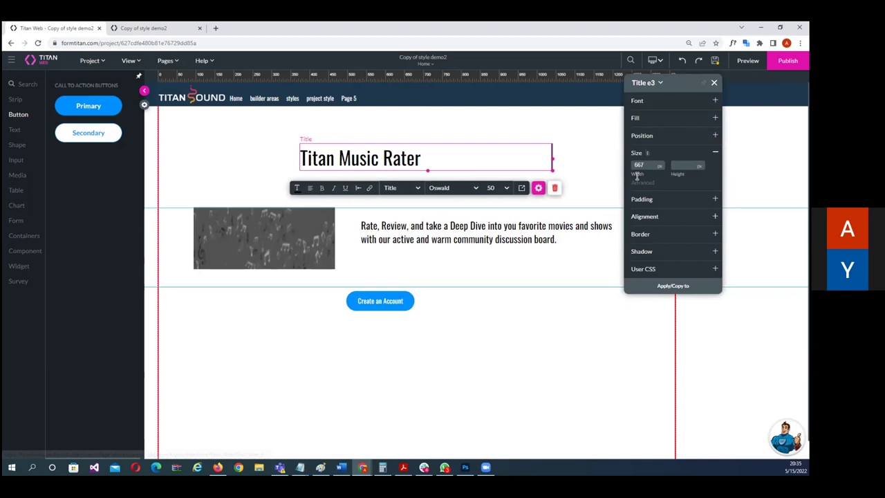
left_click(636, 184)
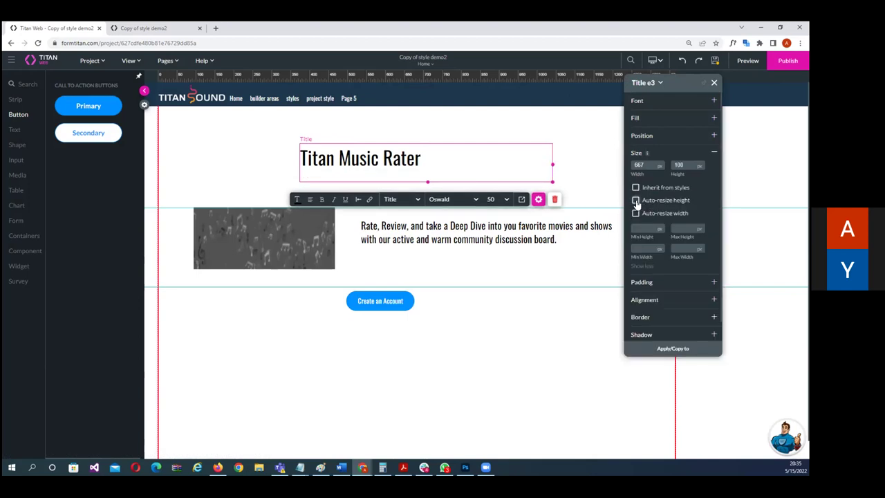
left_click(506, 169)
- Resize the "Titan Music Rater" title box to about 627 by 113 px, save the project and collapse the element library
left_click_drag(551, 172, 542, 192)
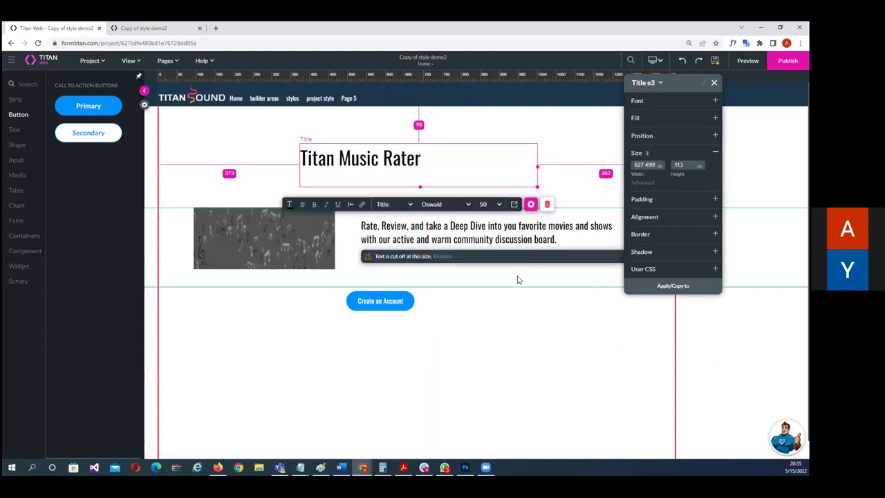
left_click_drag(700, 81, 787, 175)
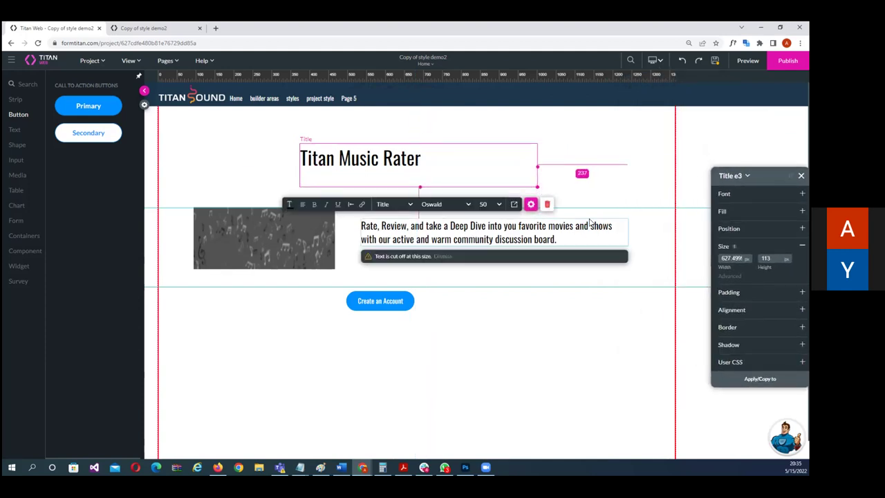
left_click(714, 64)
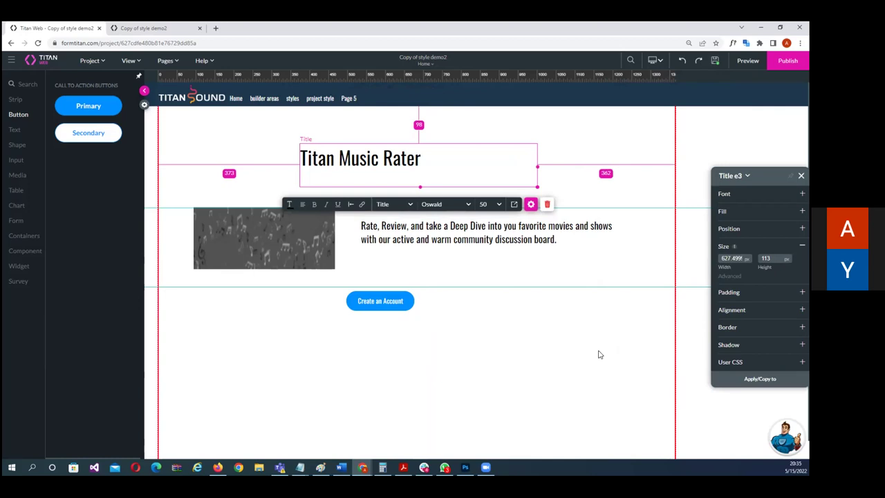
left_click(143, 90)
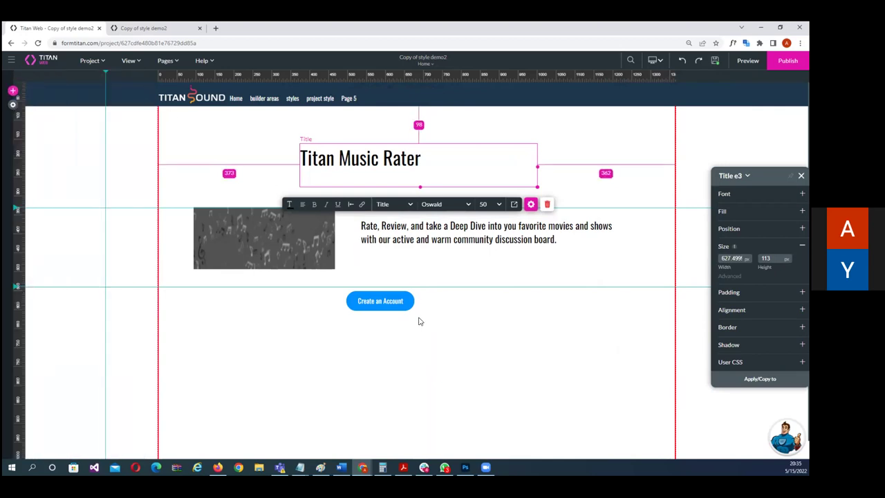
- Open the project style configuration and expand the Project Level Elements group
left_click(464, 331)
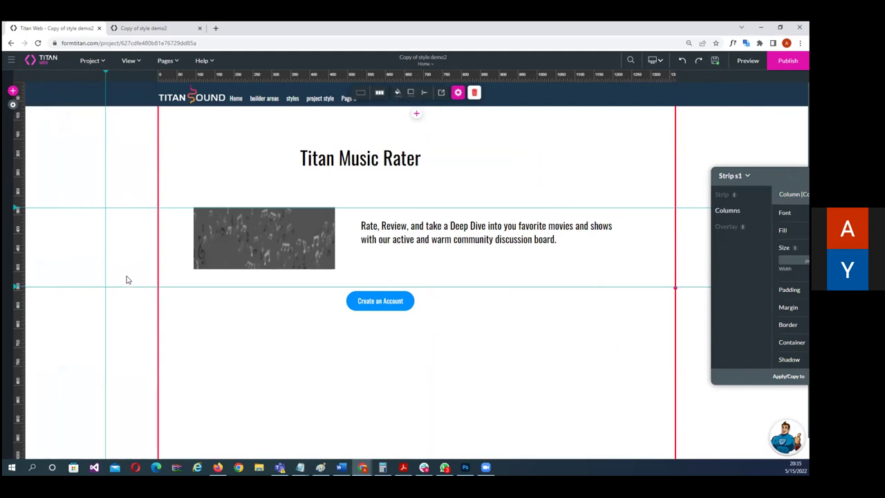
left_click(92, 61)
mouse_move(97, 193)
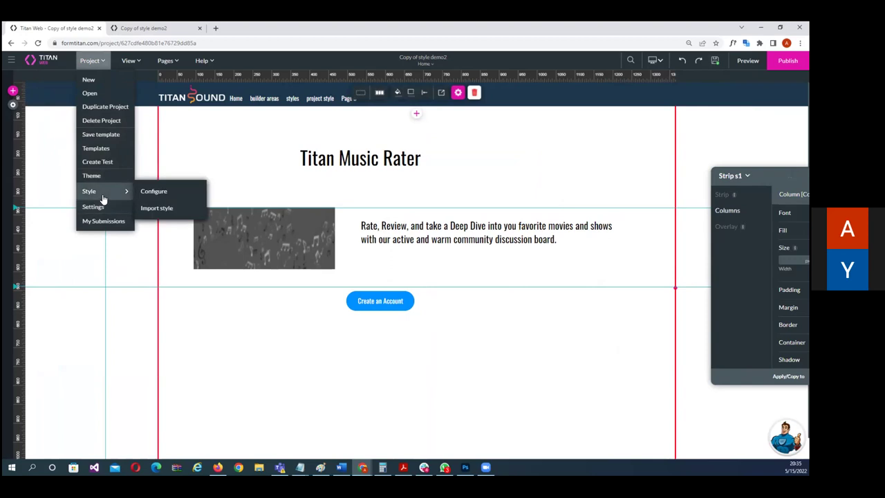
left_click(153, 195)
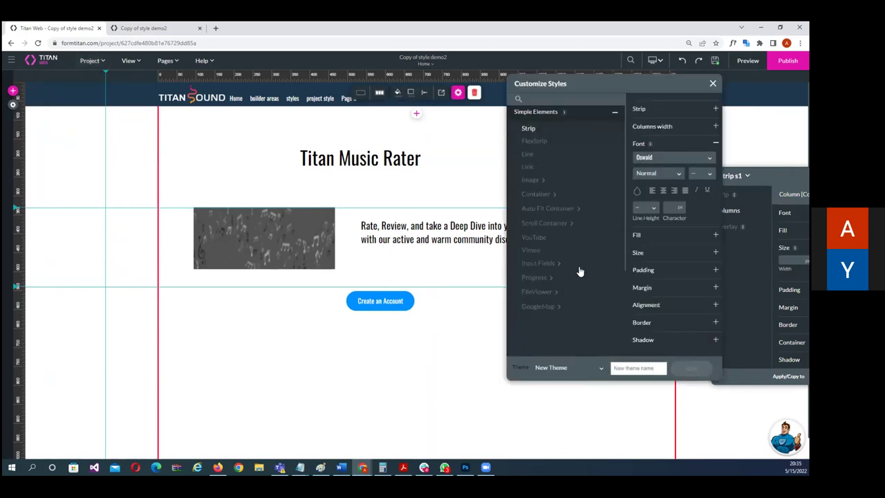
scroll(580, 272, "down", 2)
left_click(615, 283)
scroll(578, 245, "up", 2)
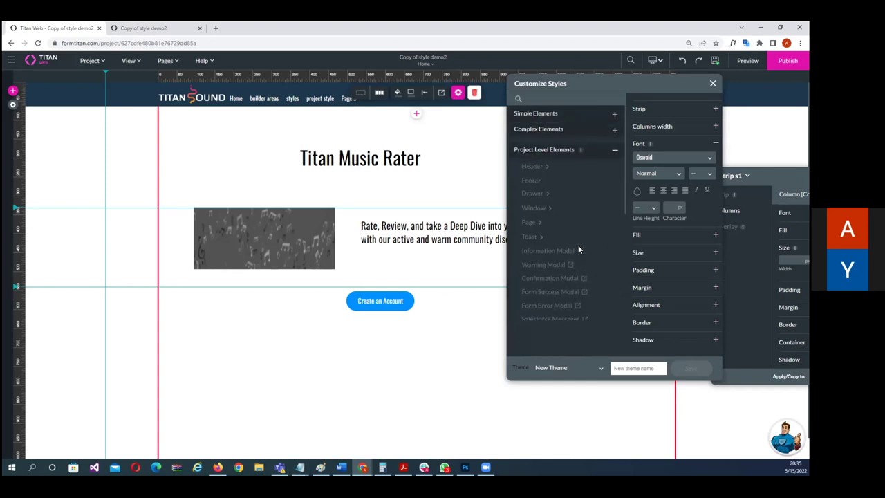
- Set the fill color of the specific Home window to dark navy #0e1d30 in the project styles
left_click(537, 211)
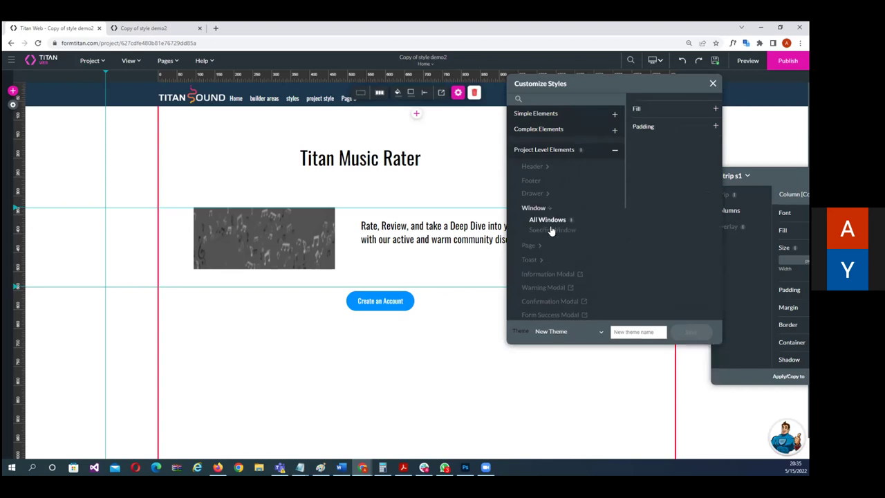
left_click(551, 232)
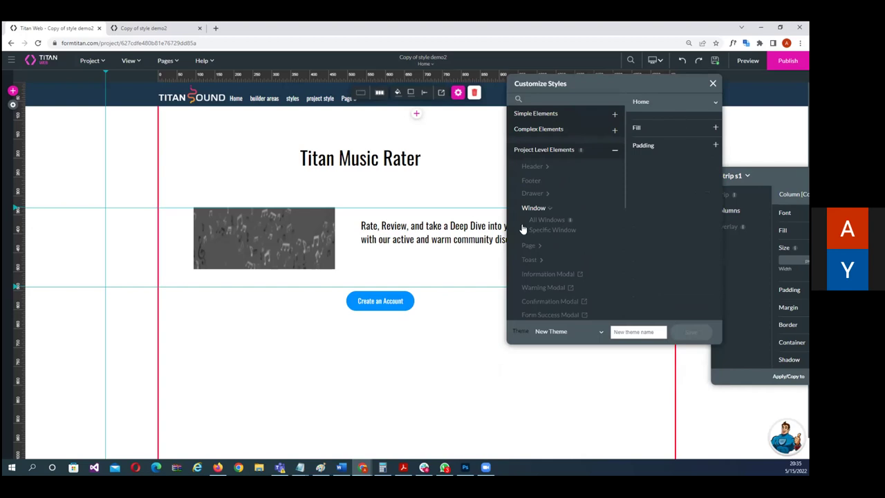
left_click(671, 132)
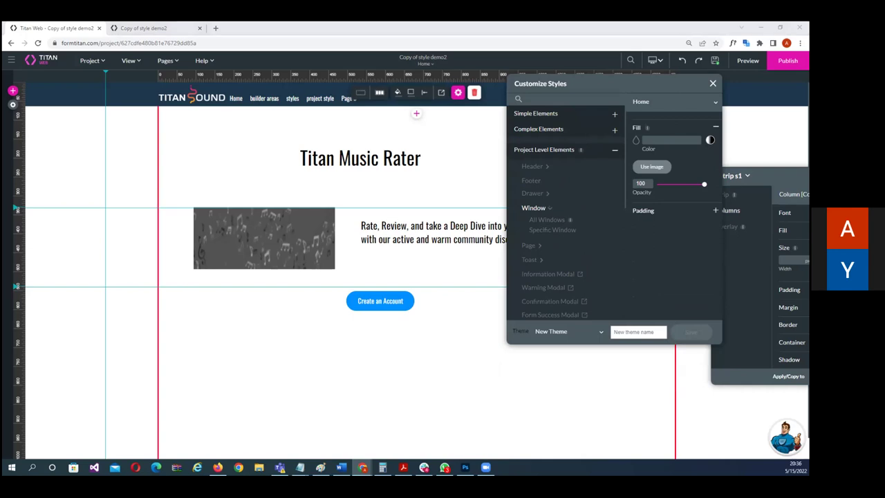
left_click(636, 140)
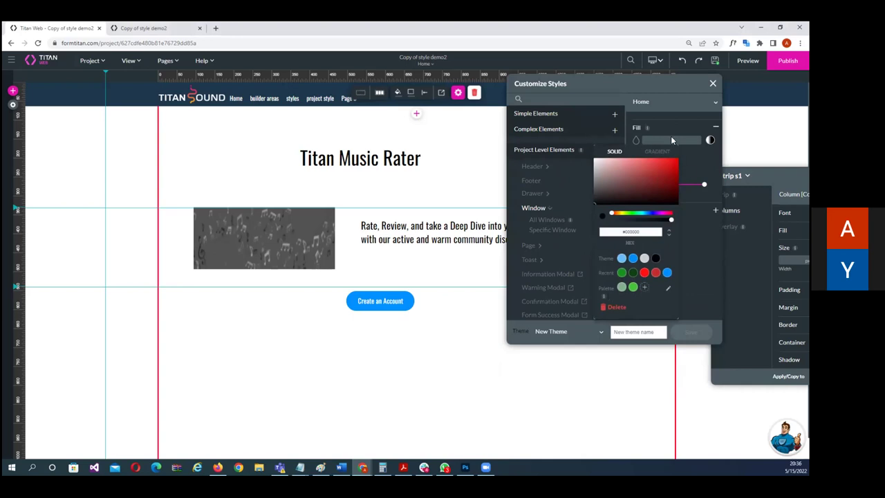
left_click(670, 137)
type("#0e1d30")
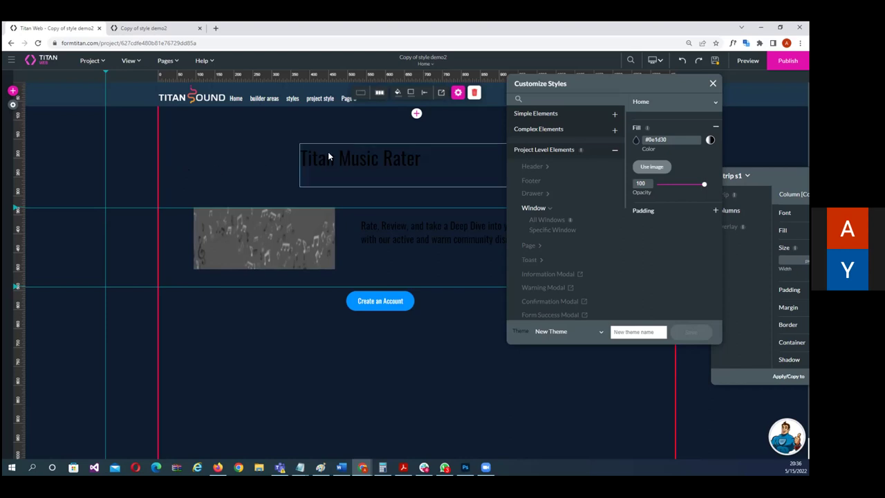
- Set the font of All Pages to Nunito in the project-level page styles and close the style customization
left_click(352, 159)
left_click(402, 237)
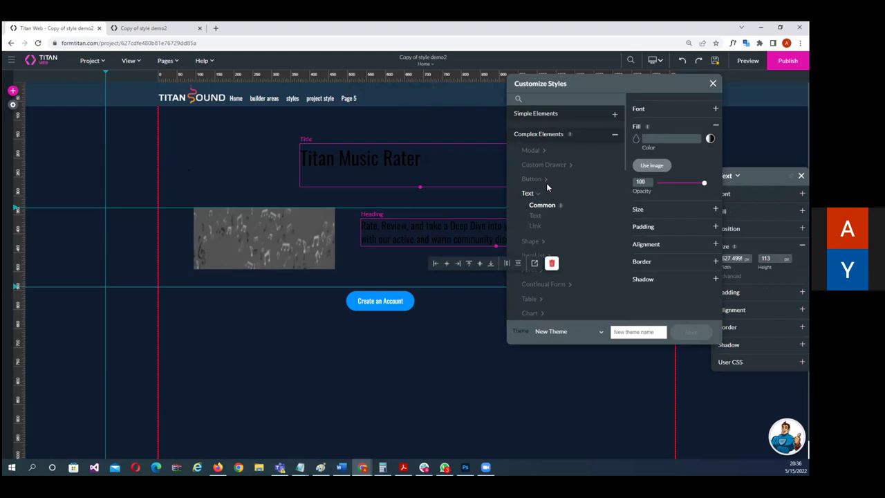
left_click(615, 135)
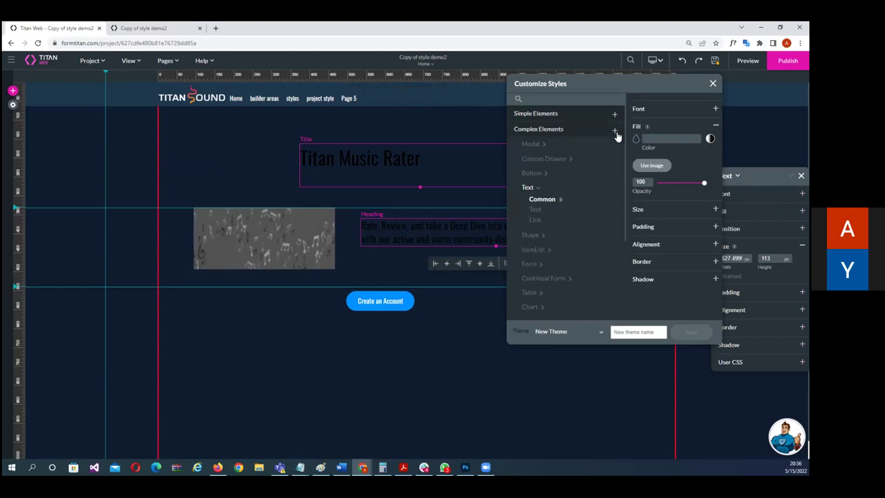
left_click(569, 147)
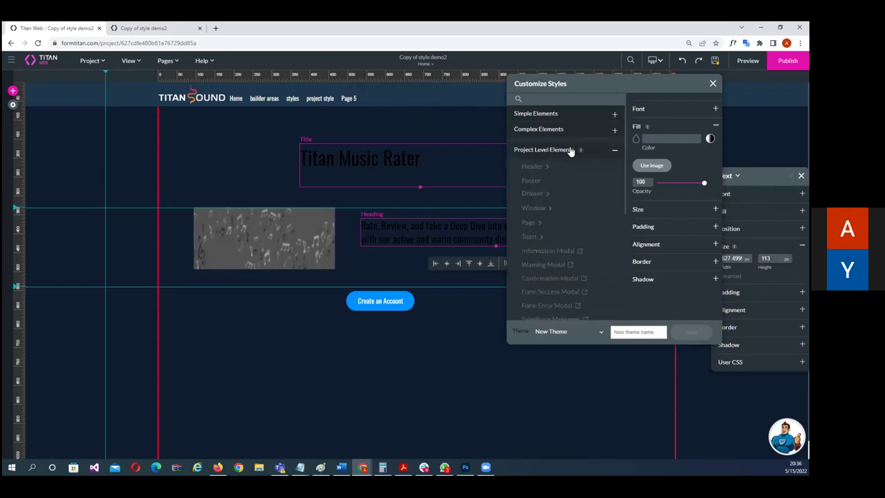
left_click(537, 225)
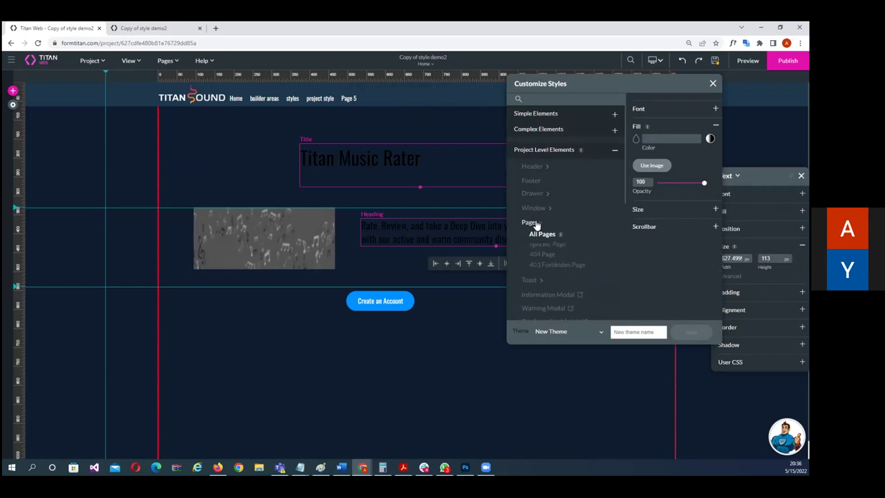
left_click(640, 110)
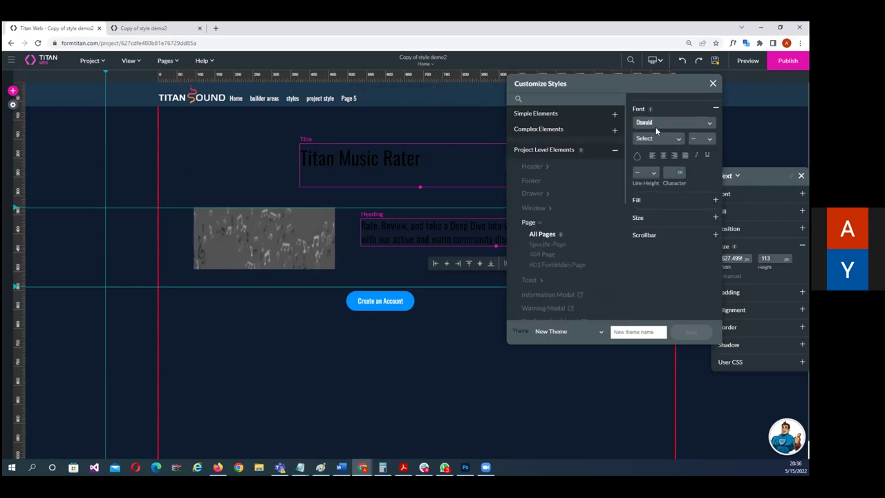
left_click(656, 123)
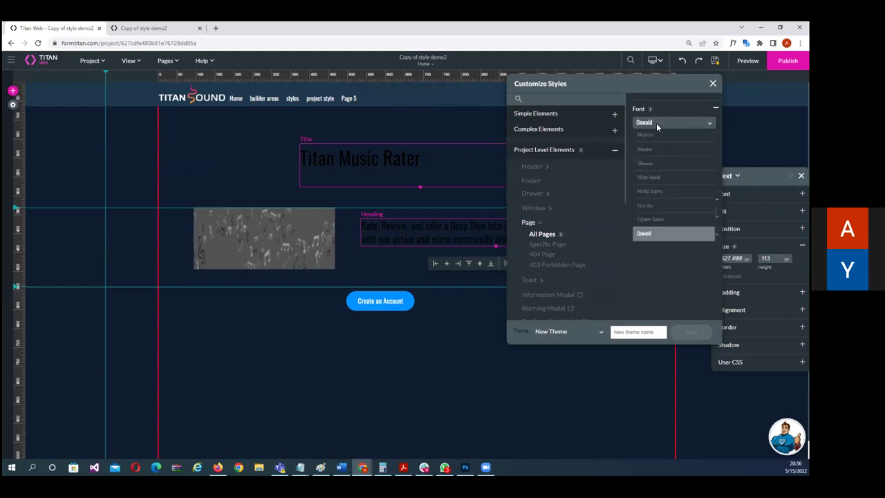
type("nunit")
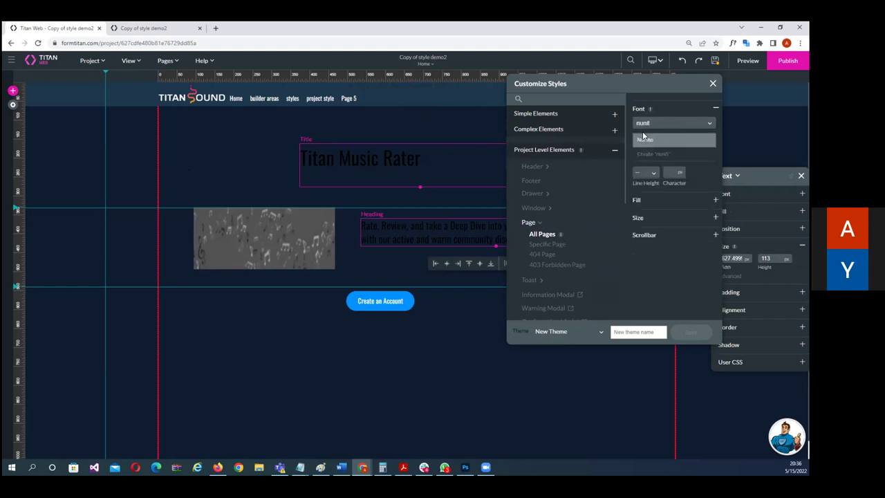
left_click(651, 140)
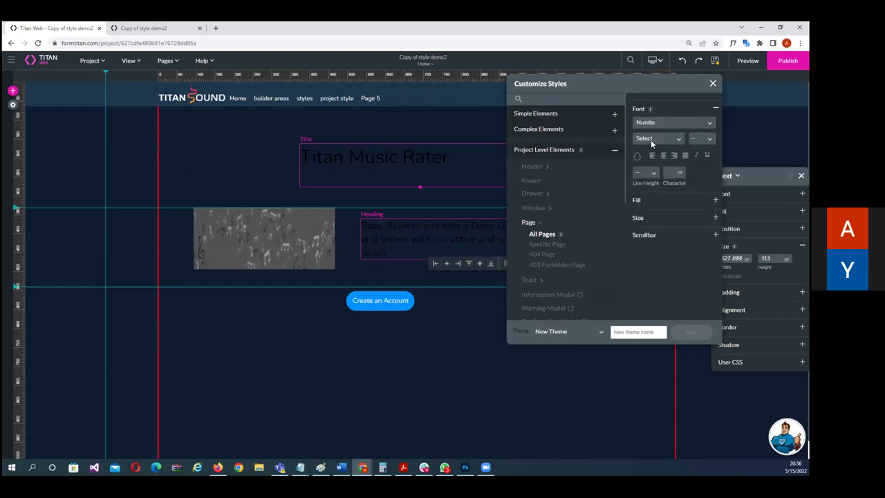
left_click(379, 359)
left_click_drag(712, 86, 287, 162)
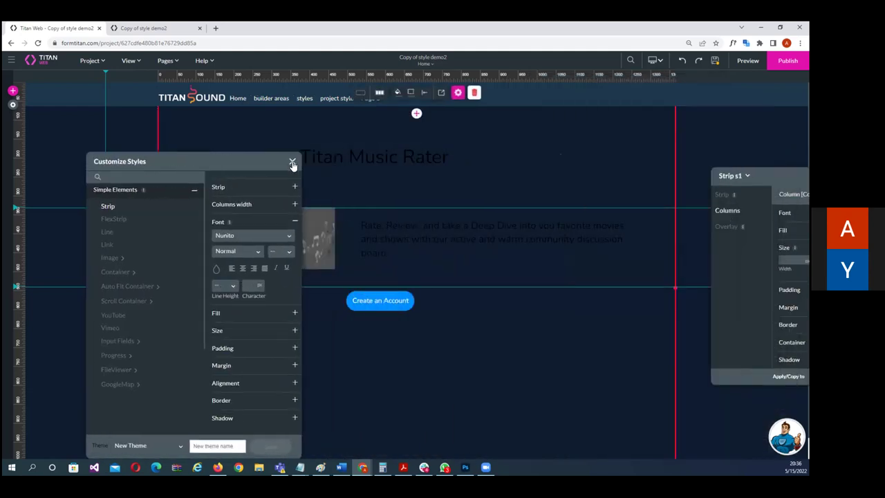
left_click(292, 163)
- Set the "Titan Music Rater" title's font size to 80 and enlarge its box to about 818 by 130 px
left_click(367, 154)
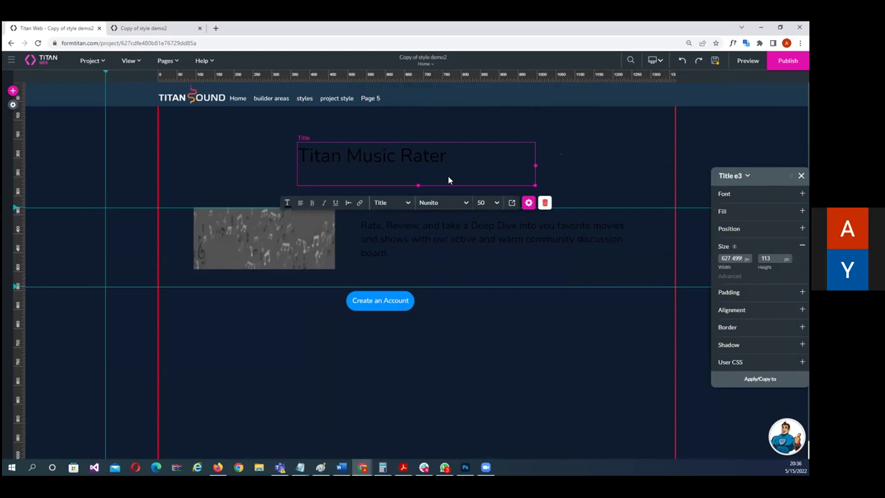
left_click(482, 207)
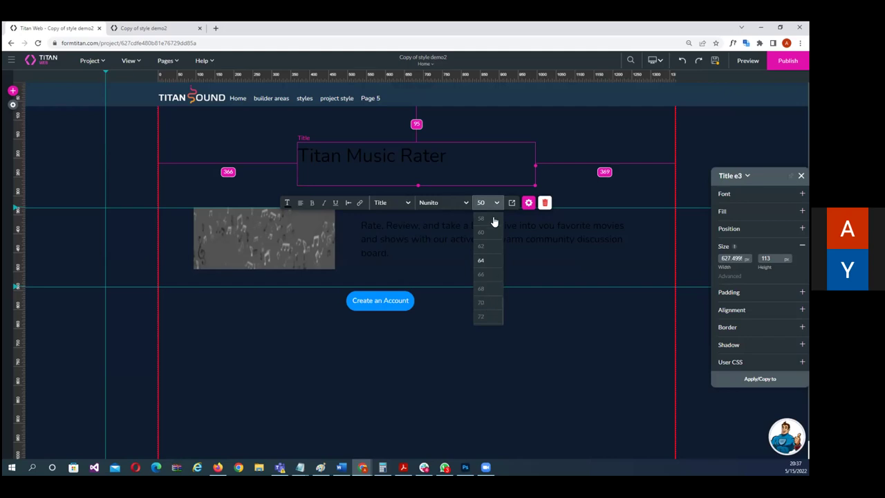
type("80")
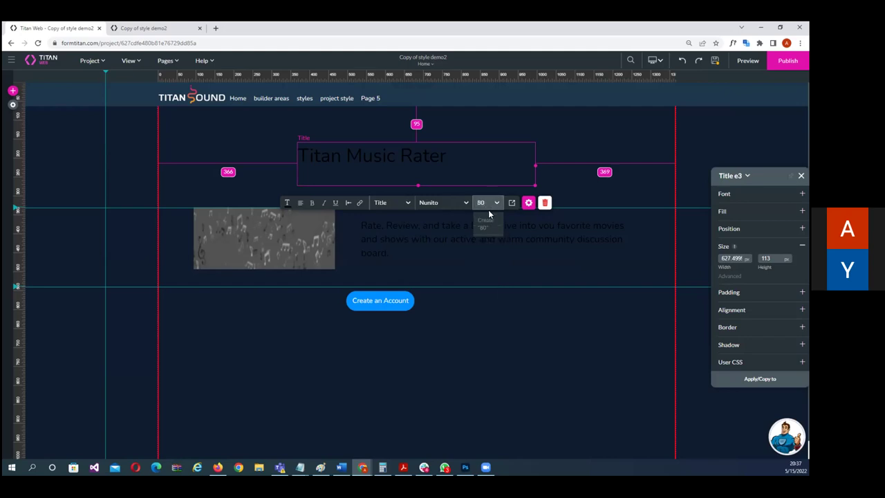
key("Return")
left_click_drag(536, 169, 607, 192)
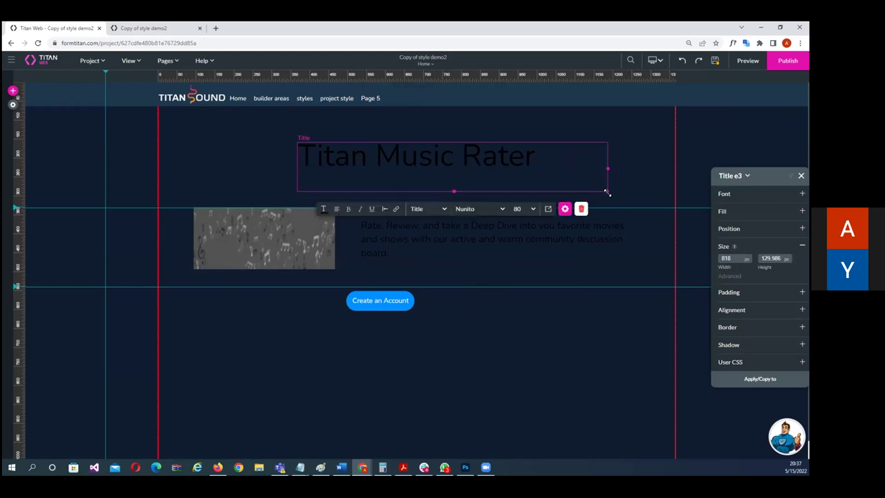
- Center the "Titan Music Rater" title text within its box and change its color to white
left_click(338, 211)
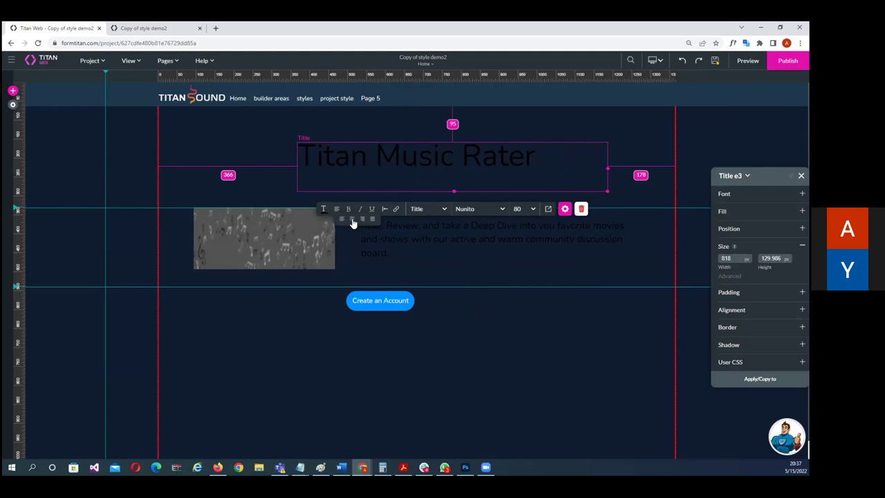
left_click(352, 219)
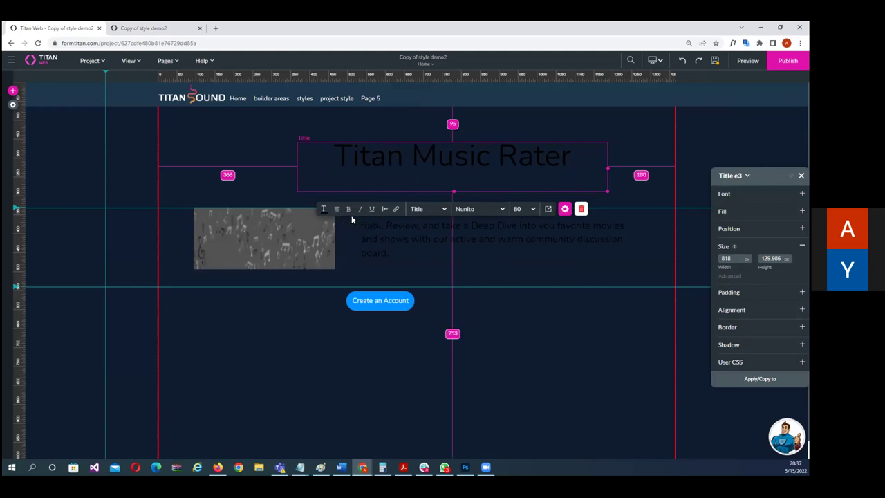
left_click(323, 209)
left_click_drag(311, 225, 275, 217)
- Format the heading paragraph on the Home page with font size 32, white #ffffff text and centered alignment
left_click(545, 236)
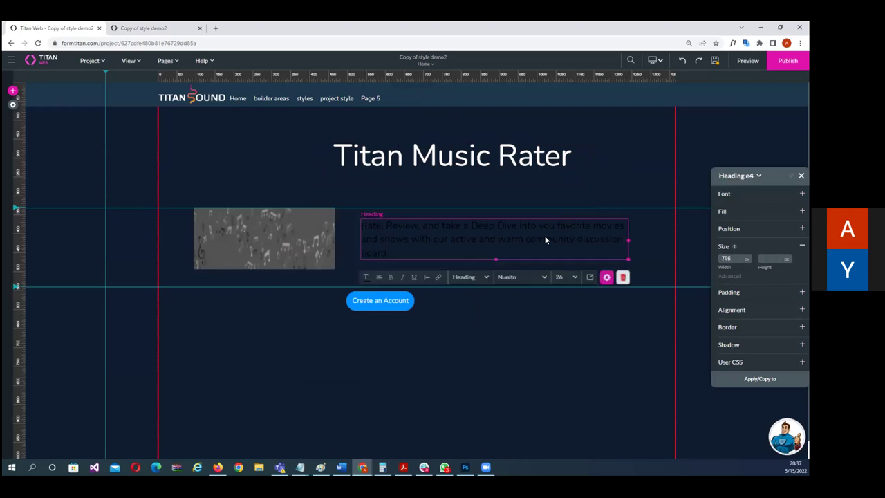
left_click(568, 277)
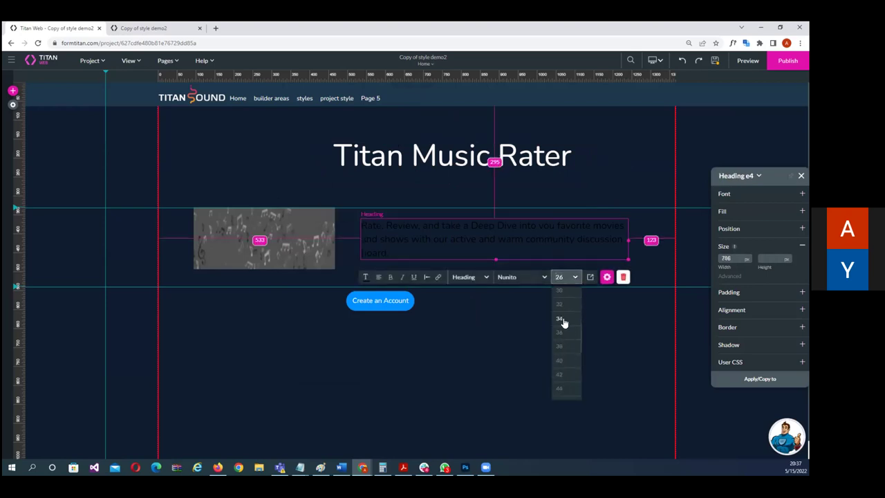
left_click(561, 306)
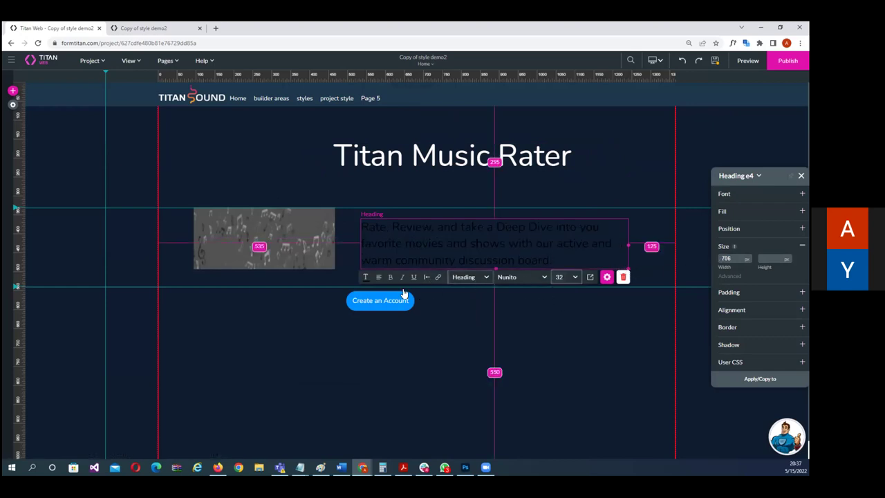
left_click(365, 286)
left_click_drag(342, 310, 311, 286)
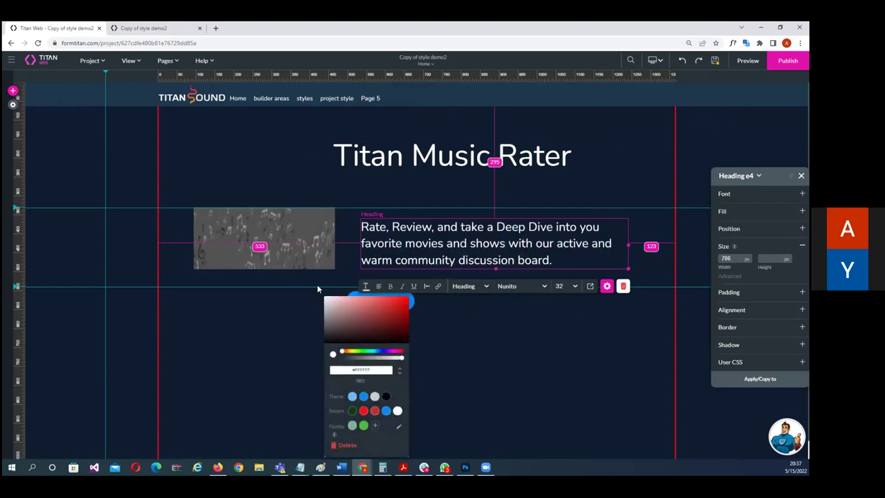
left_click(378, 286)
left_click(396, 299)
left_click(469, 300)
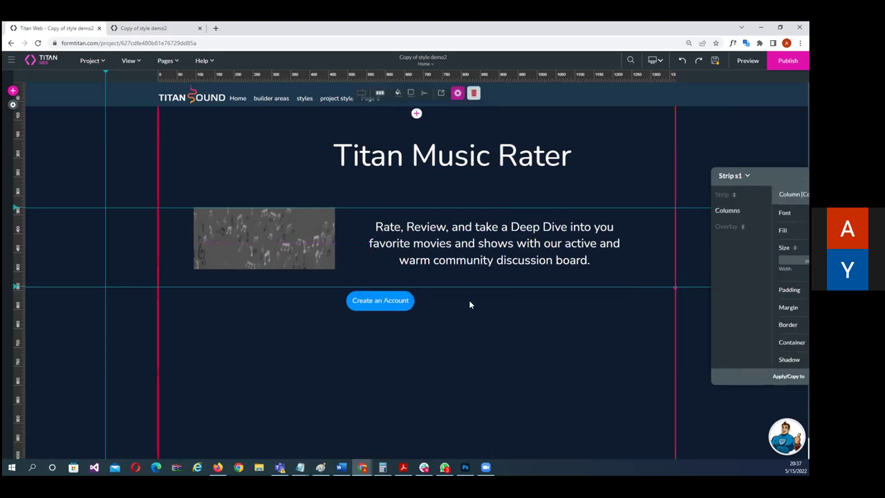
- Move the music image to the strip's lower right, and place the heading paragraph near the left edge, narrowed to about 487 px
left_click(250, 235)
left_click_drag(251, 240, 550, 368)
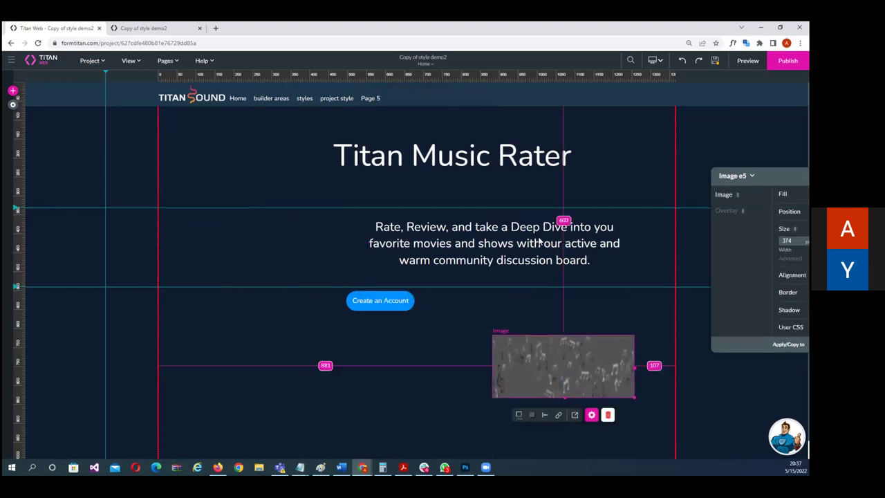
left_click(371, 253)
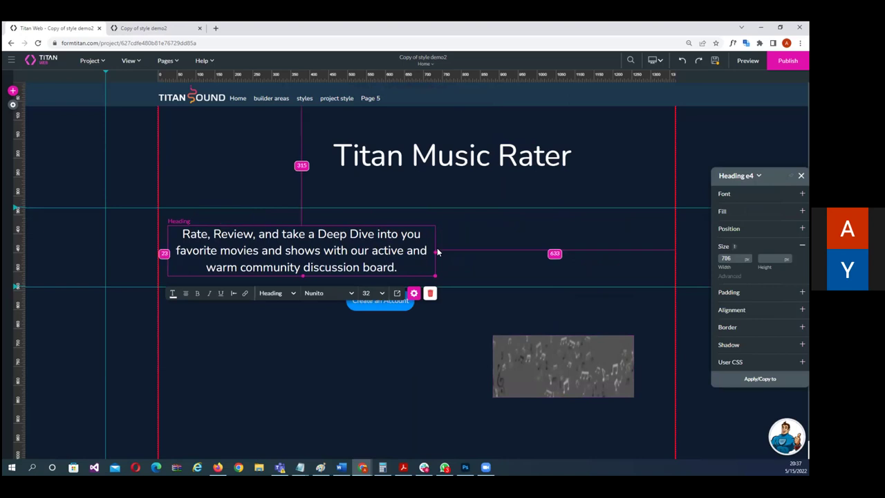
left_click_drag(437, 253, 352, 262)
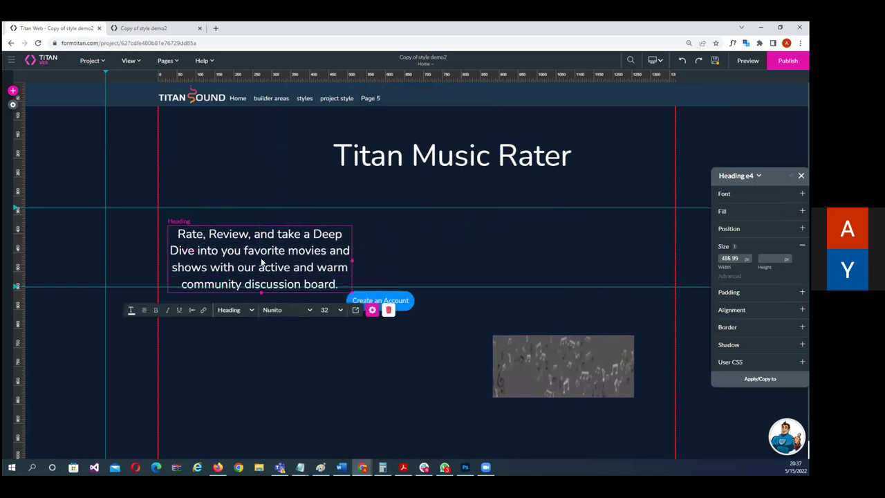
- Move the title to the left side of the strip above the paragraph and narrow its box around the text
left_click(439, 170)
left_click_drag(441, 165, 304, 188)
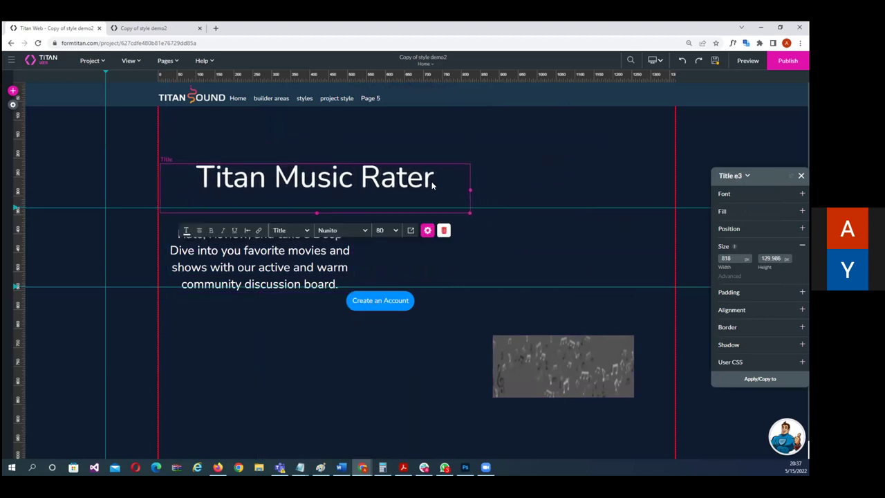
left_click_drag(467, 189, 412, 190)
left_click(476, 174)
- Place the heading paragraph under the title in a wider box, and enlarge the Create an Account button below it to about 351 by 78 px
left_click(327, 240)
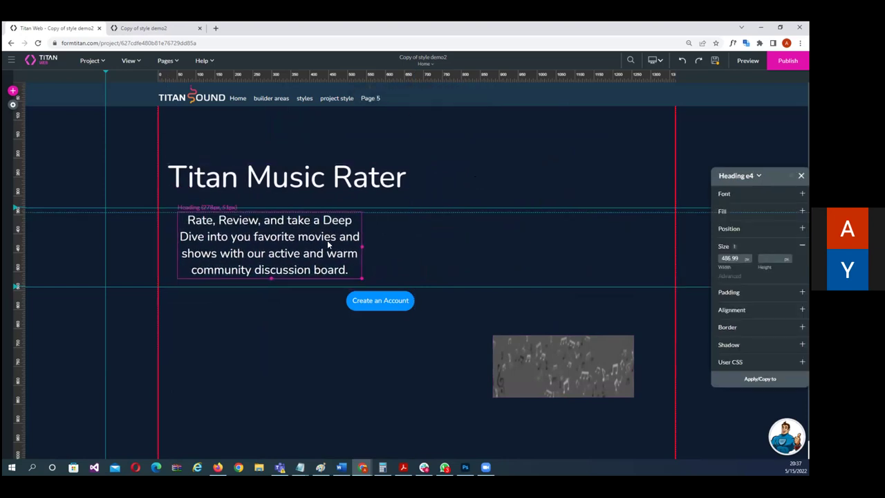
left_click_drag(359, 253, 408, 247)
left_click(397, 326)
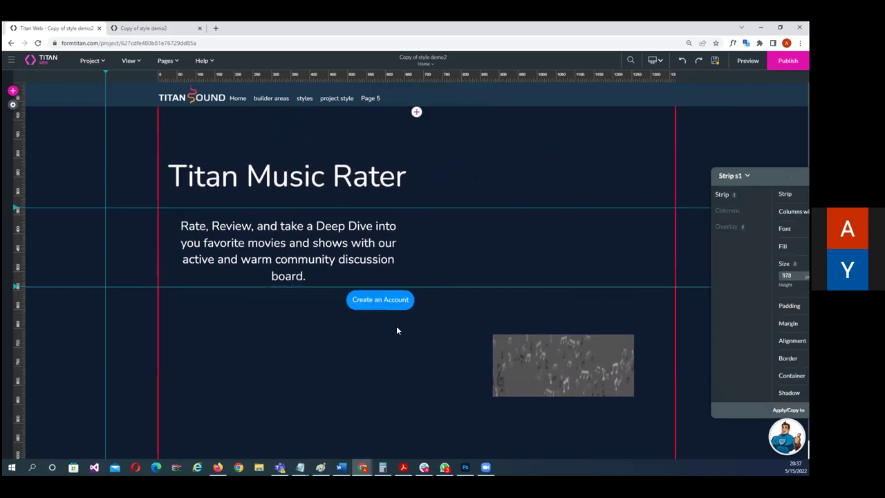
left_click_drag(396, 298, 377, 348)
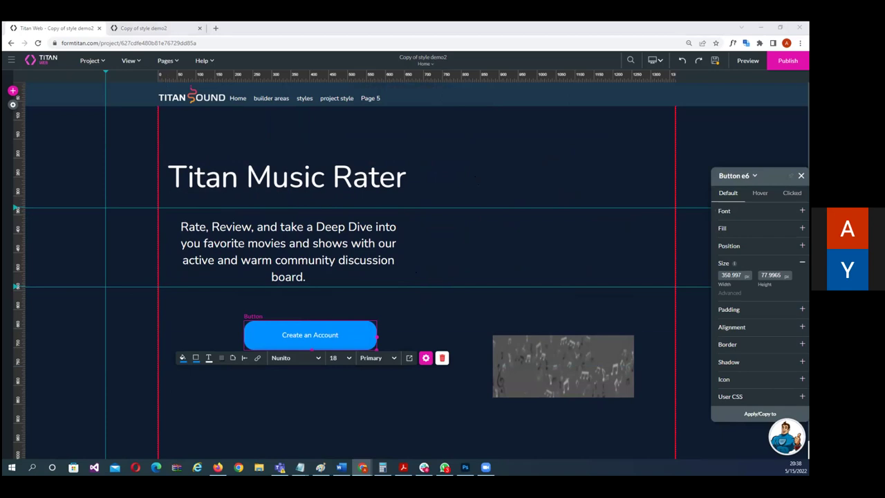
- Set the Create an Account button's default fill color to #c049fdff and its default font size to 22
left_click(802, 228)
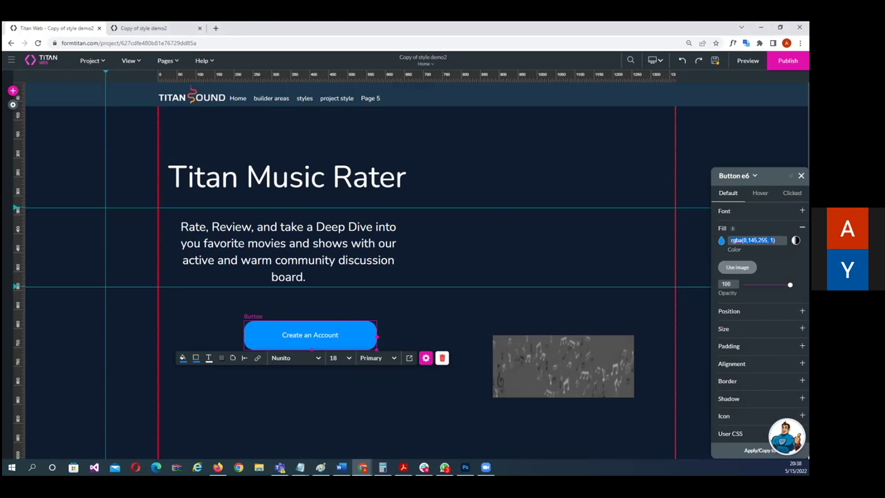
type("#c049fdff")
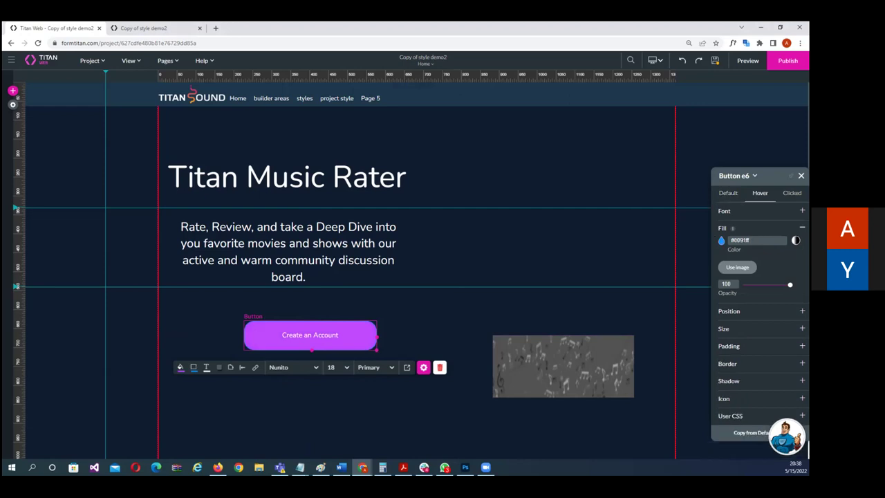
left_click(729, 193)
left_click(803, 210)
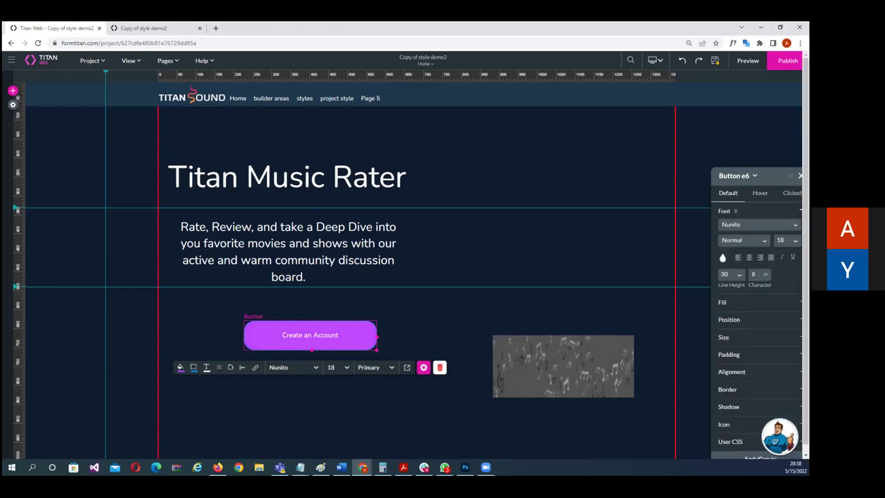
left_click(788, 240)
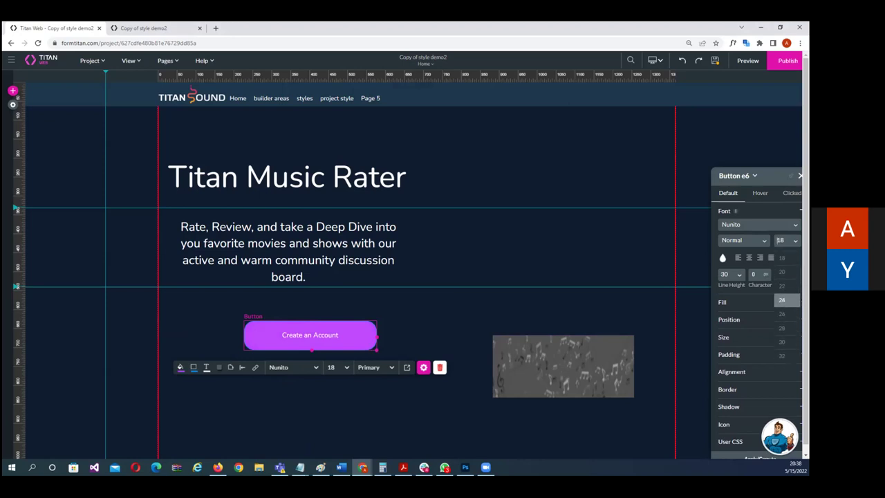
left_click(782, 286)
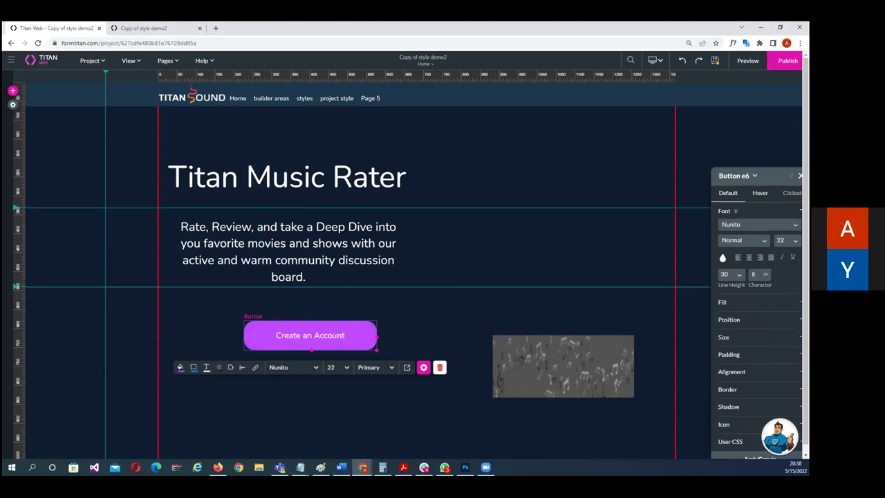
- Copy the Create an Account button's default state styling to its Hover and Clicked states
left_click(760, 193)
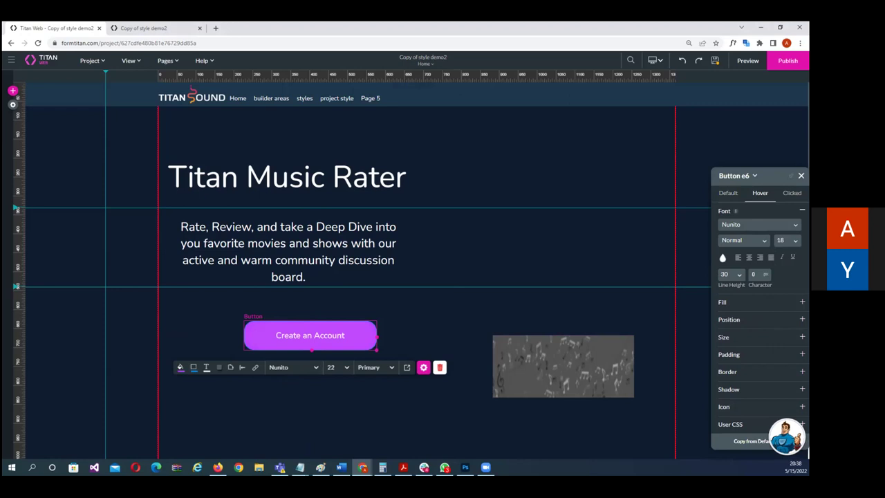
left_click_drag(755, 354, 664, 332)
left_click(652, 419)
left_click(700, 170)
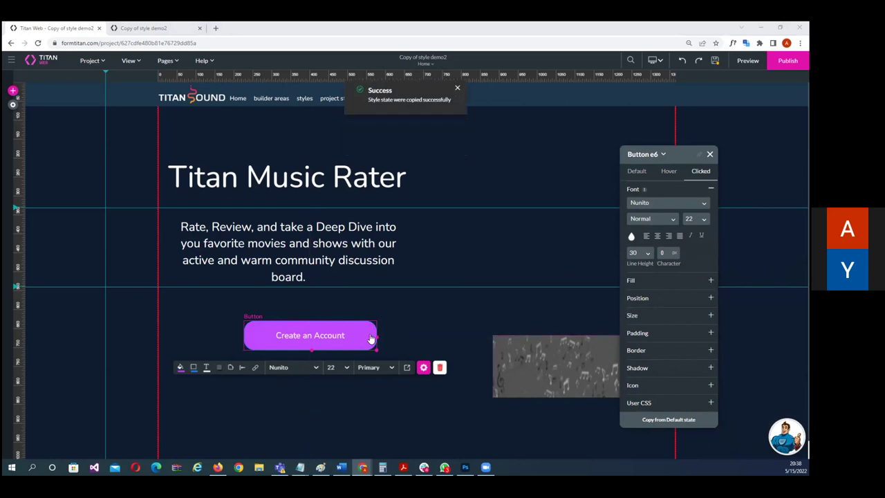
- Set the button's Hover fill to dark indigo #1f135aff and select the Clicked state's fill color value
left_click(638, 172)
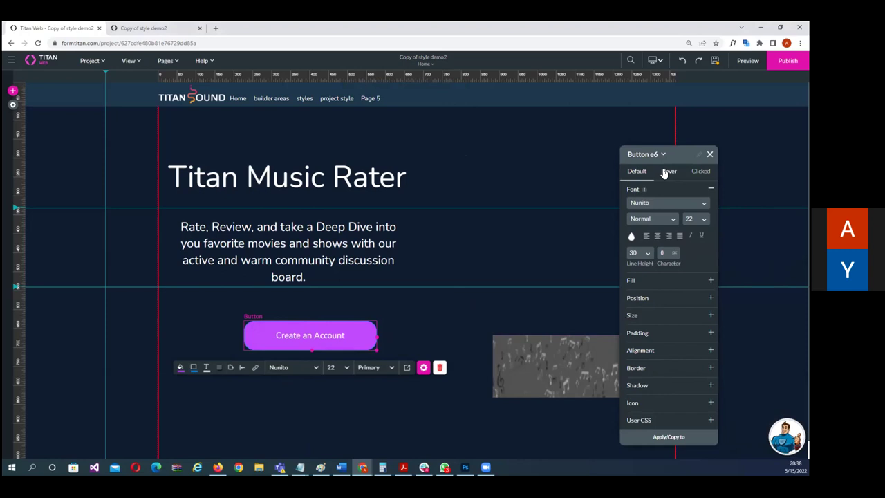
left_click(668, 173)
left_click(632, 282)
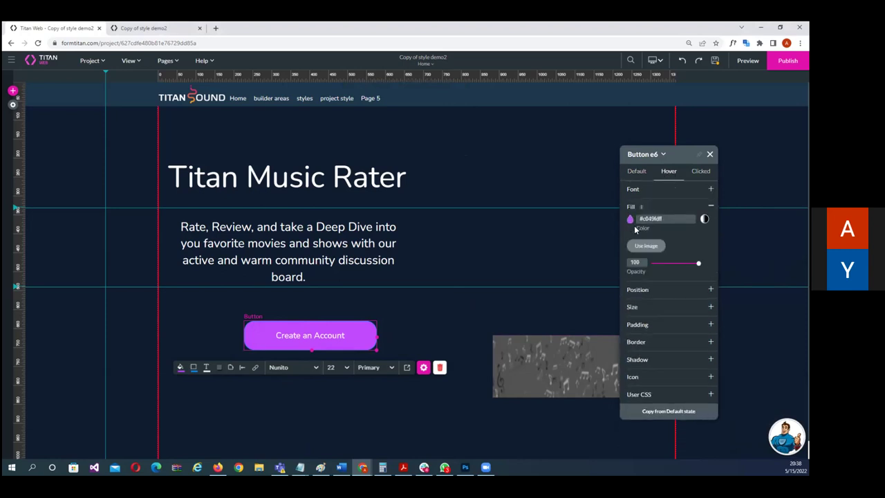
left_click(629, 220)
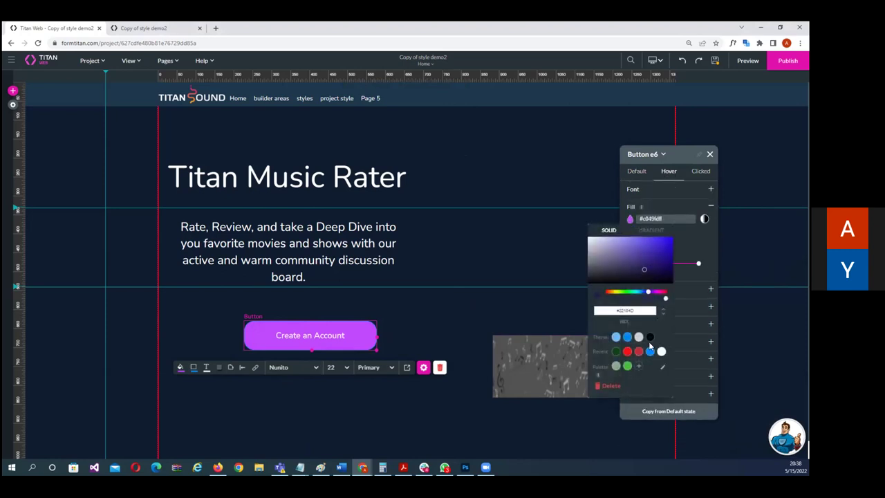
left_click(650, 219)
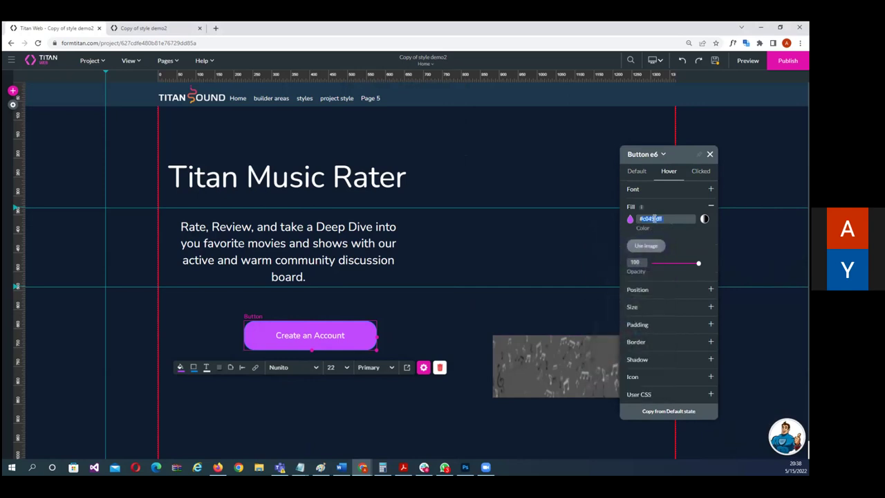
left_click(630, 220)
left_click_drag(647, 272, 654, 269)
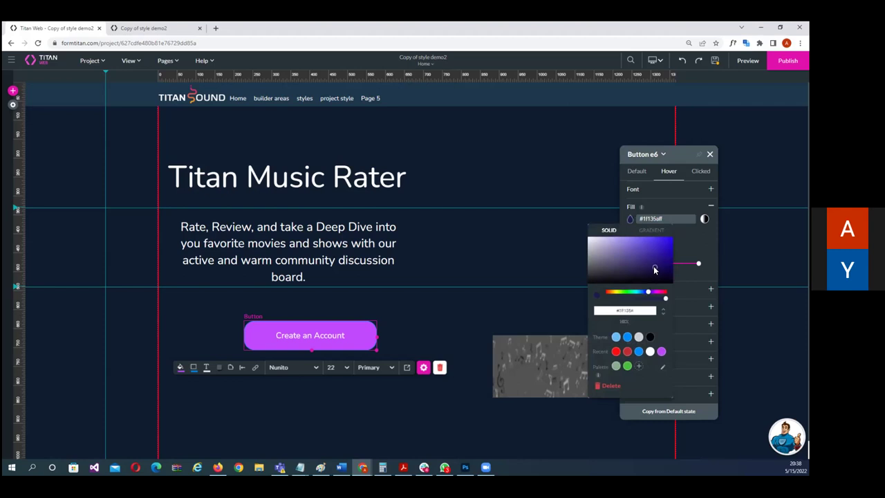
left_click(655, 220)
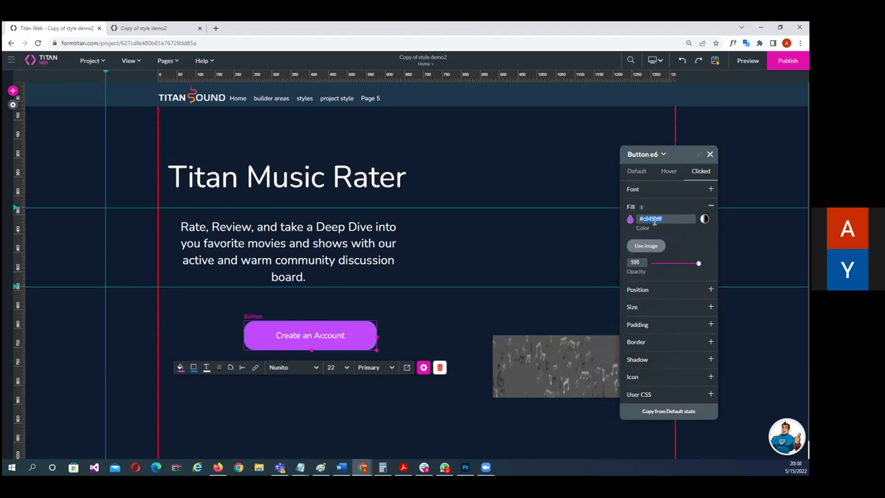
left_click(497, 301)
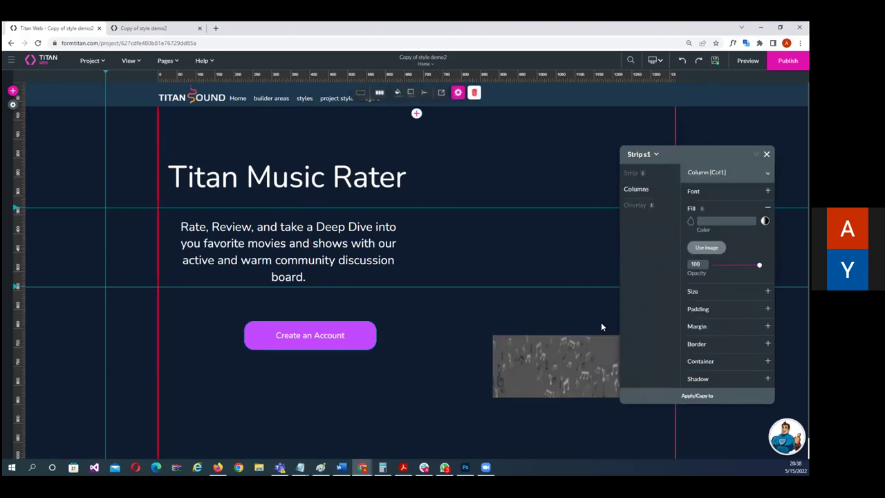
- Move the music-notes image up beside the Titan Music Rater title and keep it selected
left_click(538, 367)
left_click_drag(538, 367, 501, 168)
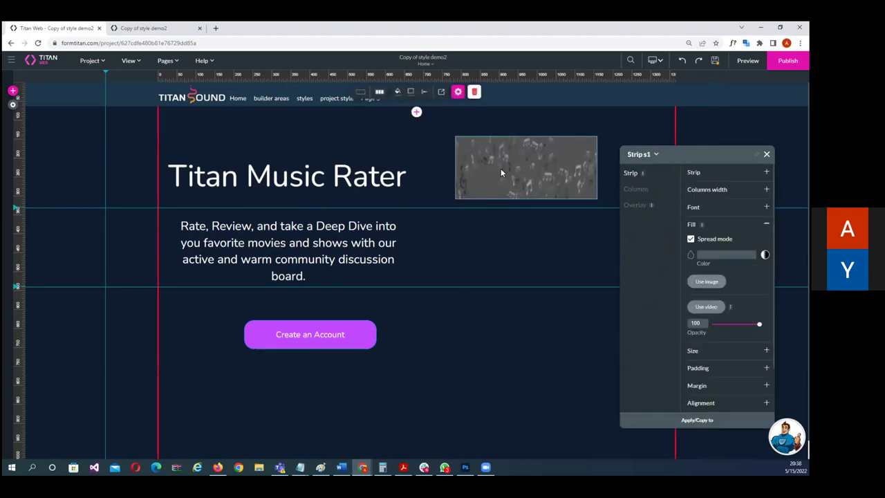
left_click(501, 169)
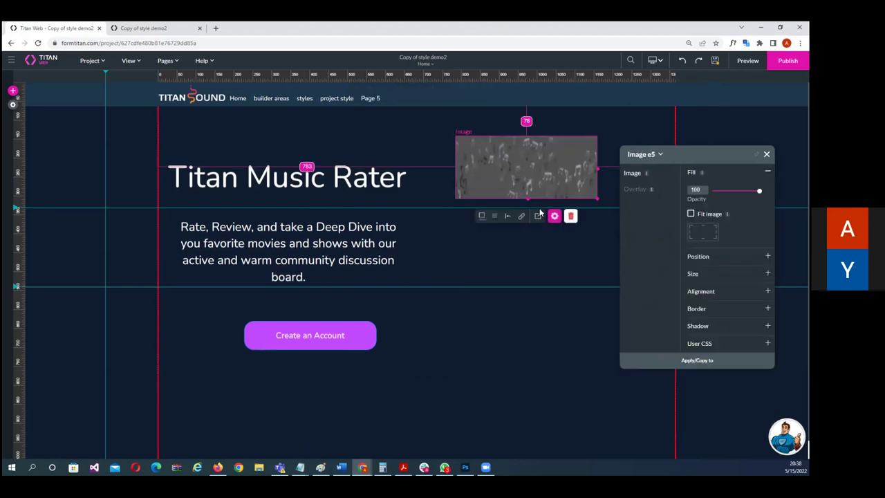
- Replace the music-notes image with the existing library picture of the woman in headphones and an orange hoodie
left_click(554, 217)
left_click(675, 137)
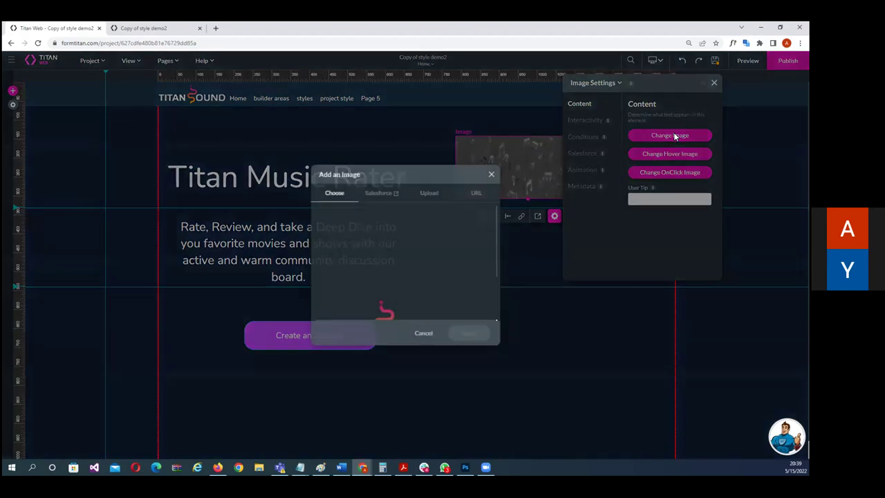
scroll(423, 292, "down", 2)
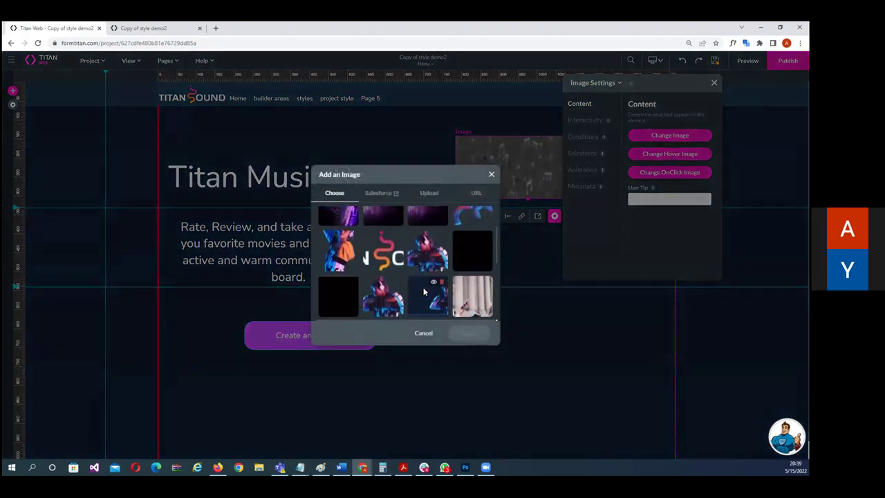
left_click(339, 250)
left_click(468, 334)
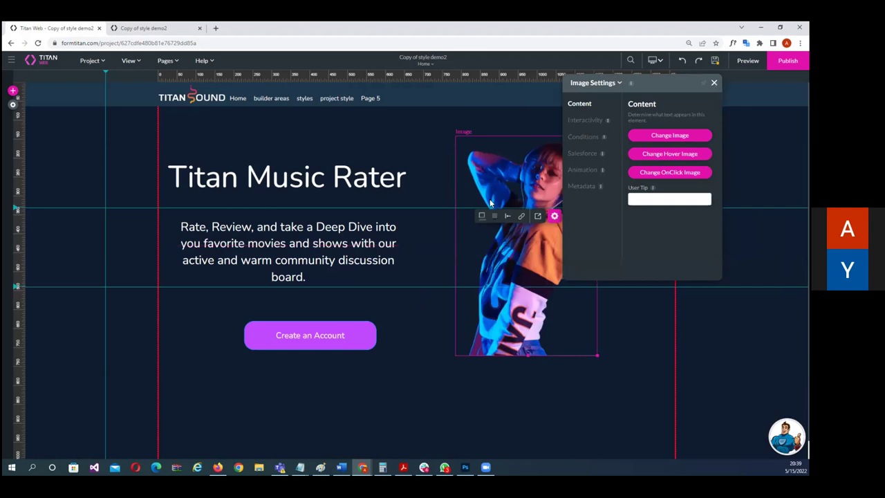
left_click(714, 84)
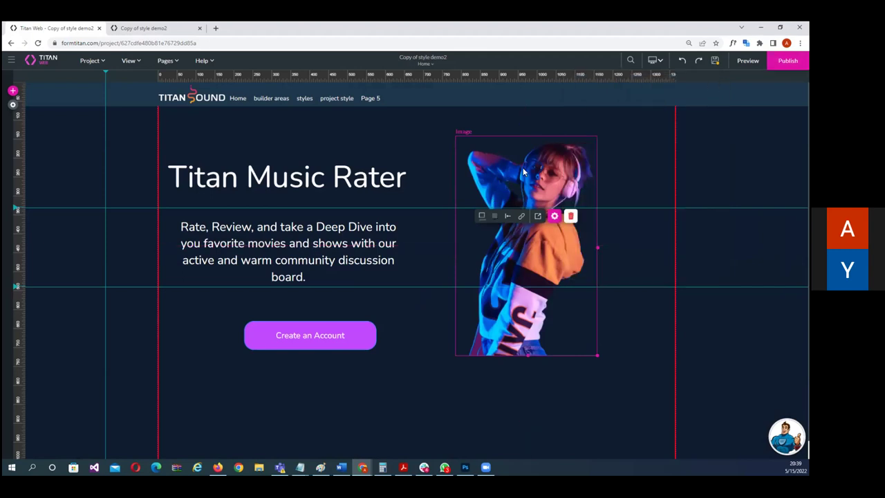
- Enlarge and reposition the woman's picture to fill the strip's empty side, about 773 px from the left content edge
left_click_drag(573, 342, 616, 416)
scroll(327, 414, "down", 1)
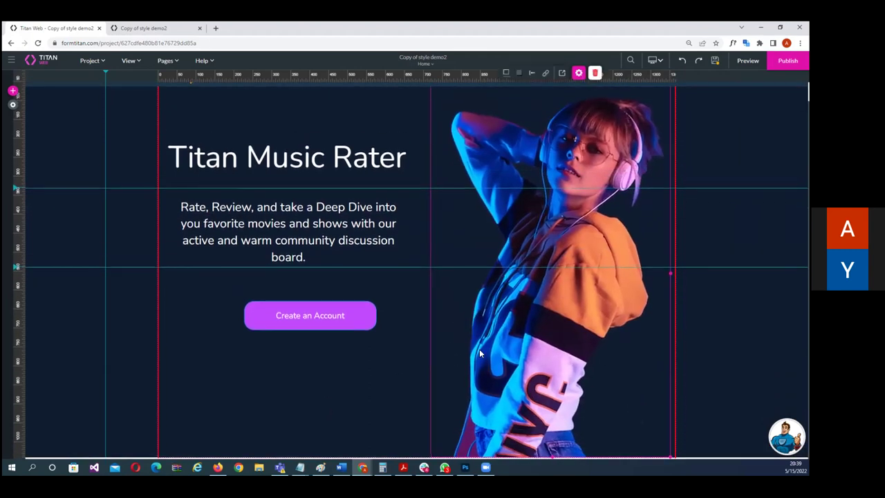
scroll(479, 349, "up", 1)
scroll(480, 349, "down", 1)
left_click_drag(669, 458, 648, 425)
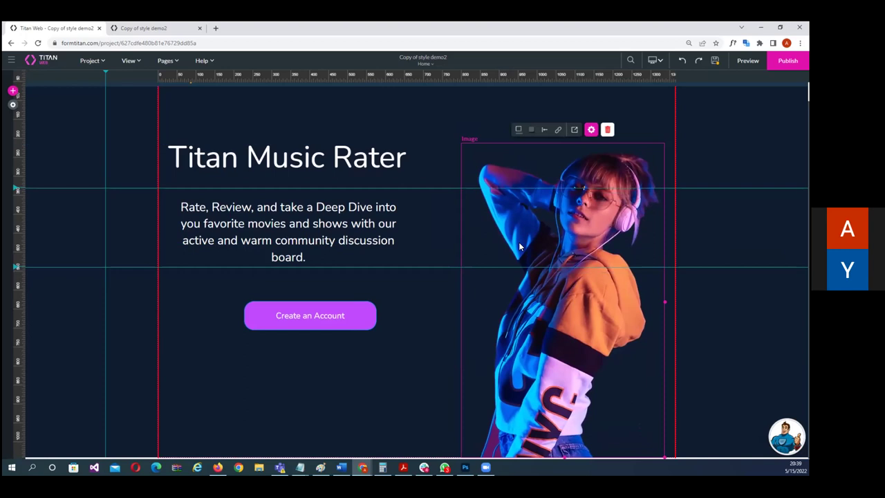
left_click_drag(653, 340, 643, 313)
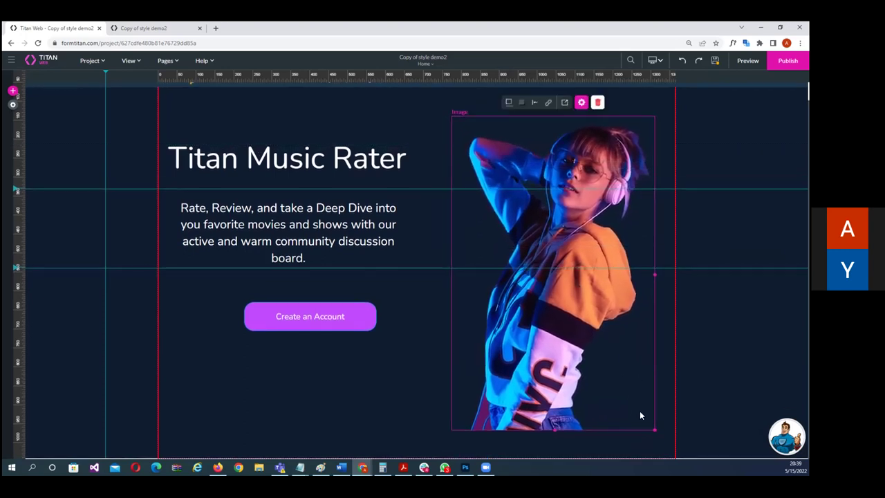
left_click_drag(654, 427, 661, 448)
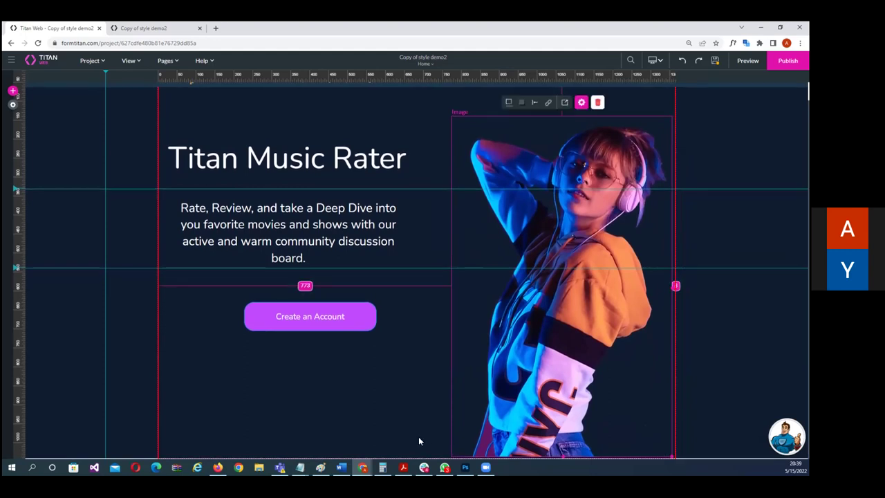
- Align the button, a widened three-line paragraph and the title as a centered column beside the picture, and preview the page
left_click_drag(350, 320, 328, 332)
left_click_drag(336, 243, 340, 260)
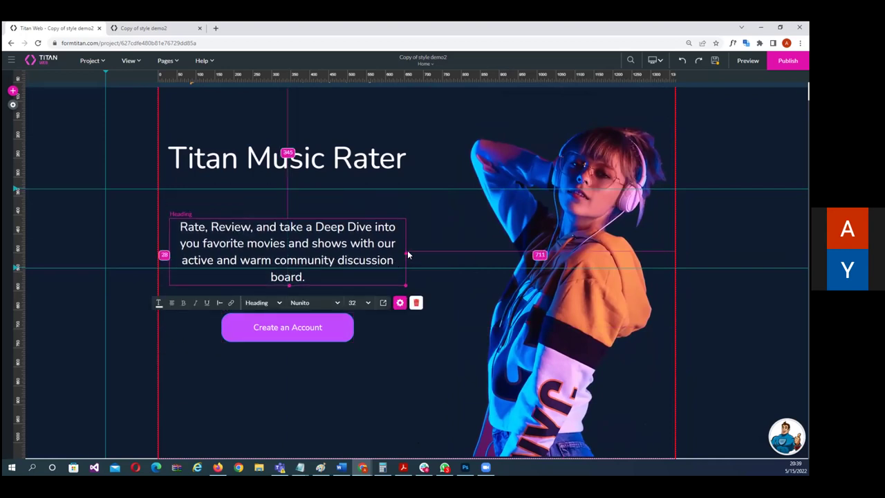
left_click_drag(408, 255, 415, 253)
left_click_drag(362, 249, 363, 266)
left_click_drag(367, 168, 372, 197)
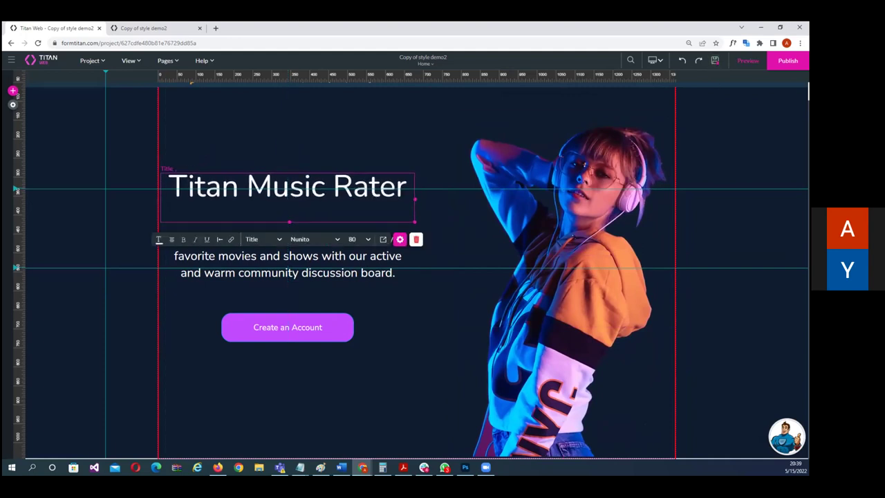
left_click(747, 60)
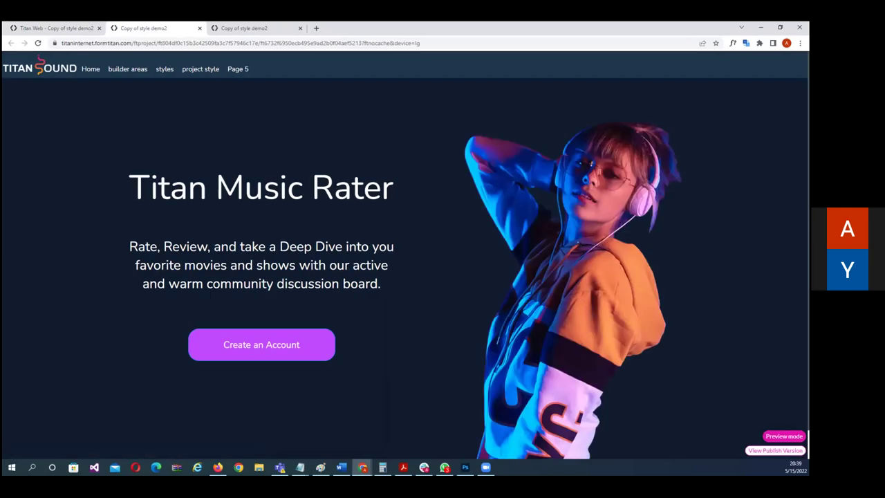
left_click(60, 28)
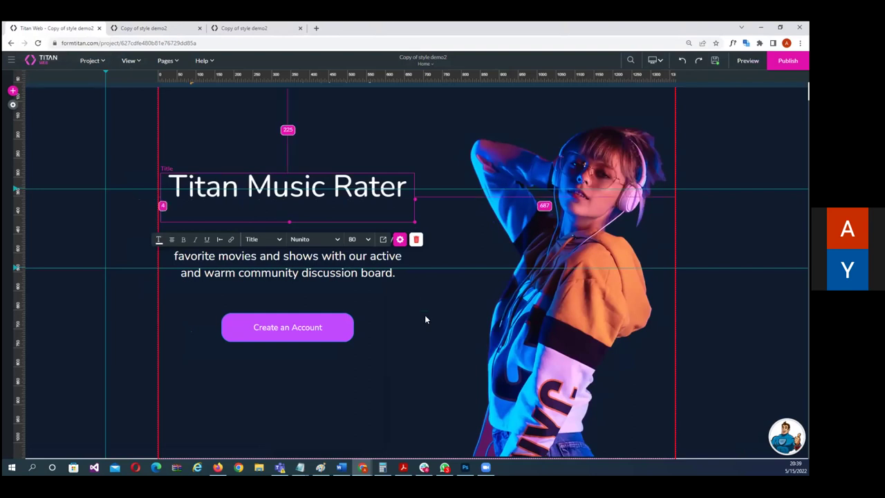
- Give the Home page strip a video fill using the CloudFront link as an MPEG-4 source
left_click(425, 319)
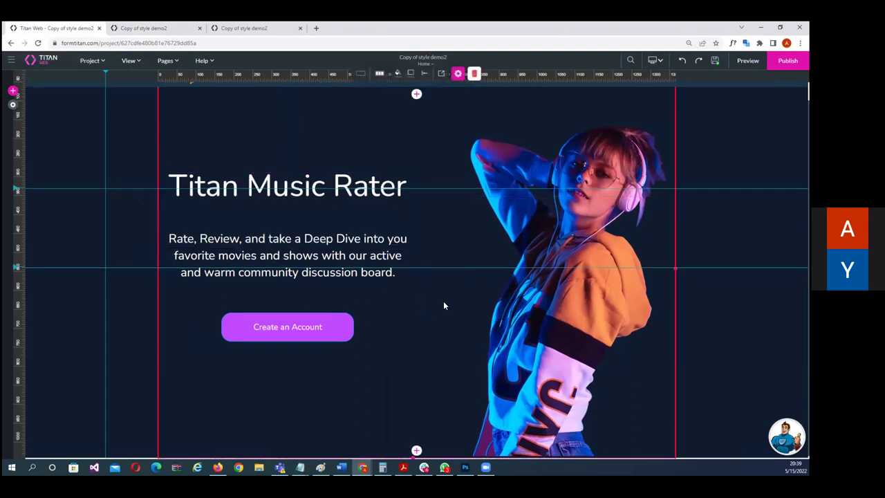
left_click(442, 74)
left_click(630, 173)
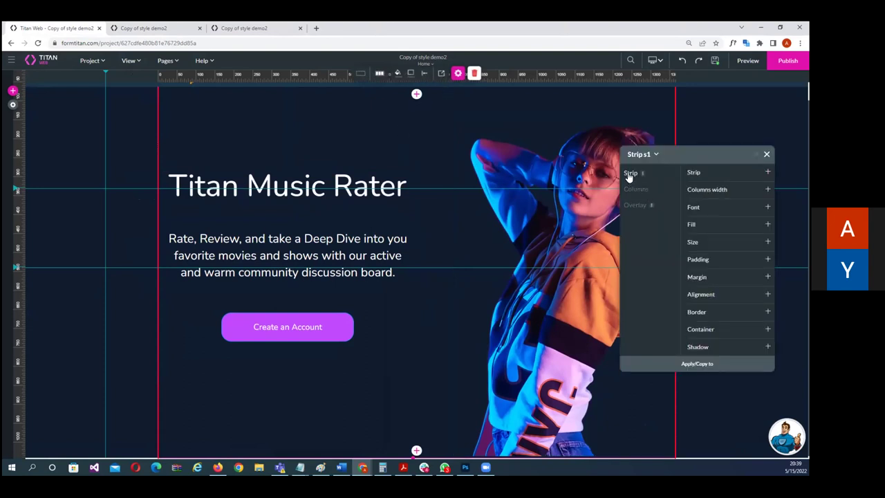
left_click(692, 226)
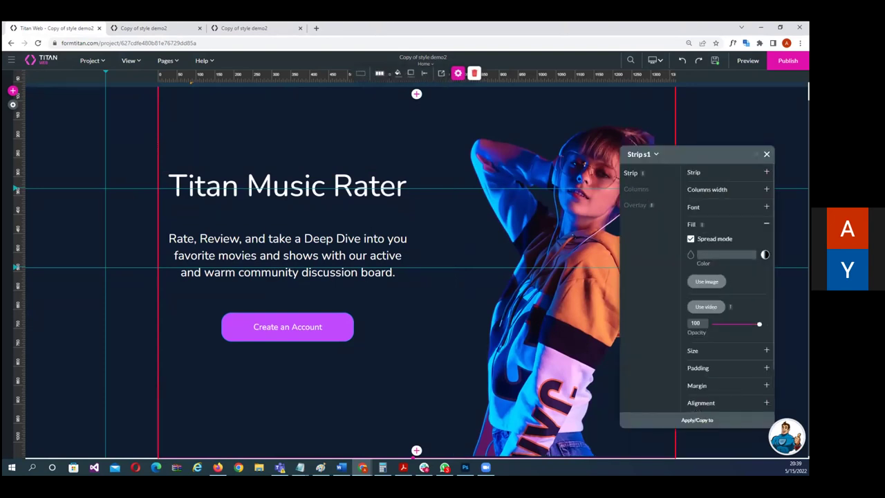
left_click(706, 307)
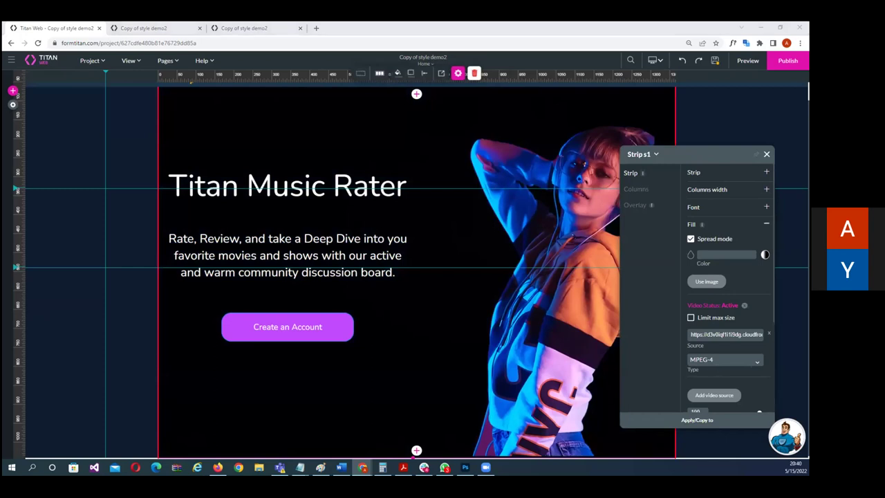
- Undo and re-add the strip's CloudFront MPEG-4 video source, and reload the page preview to check the background
key("ctrl+z")
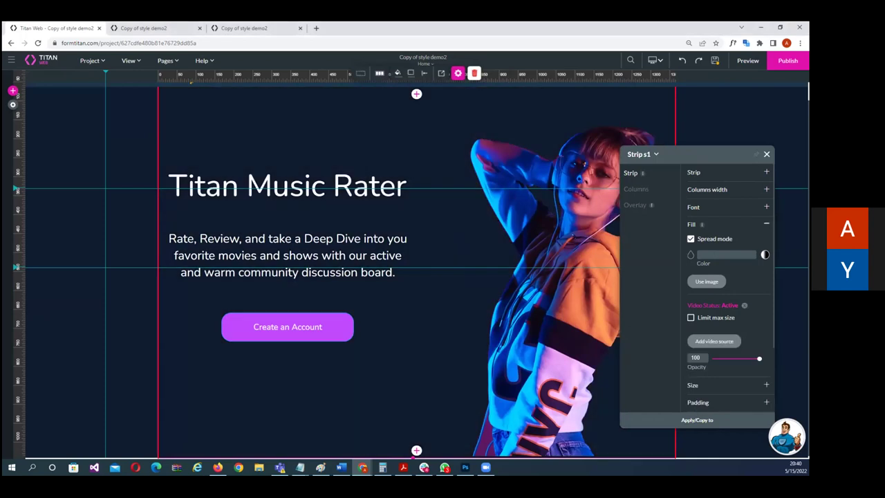
left_click(717, 341)
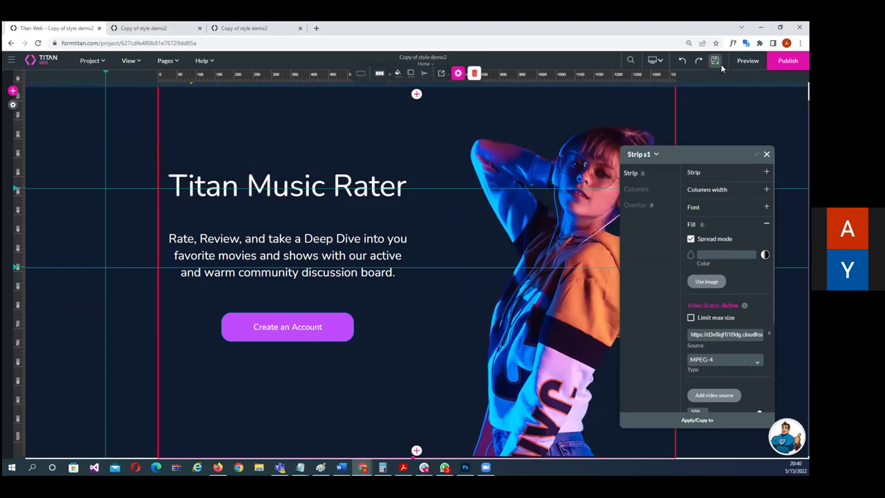
left_click(143, 28)
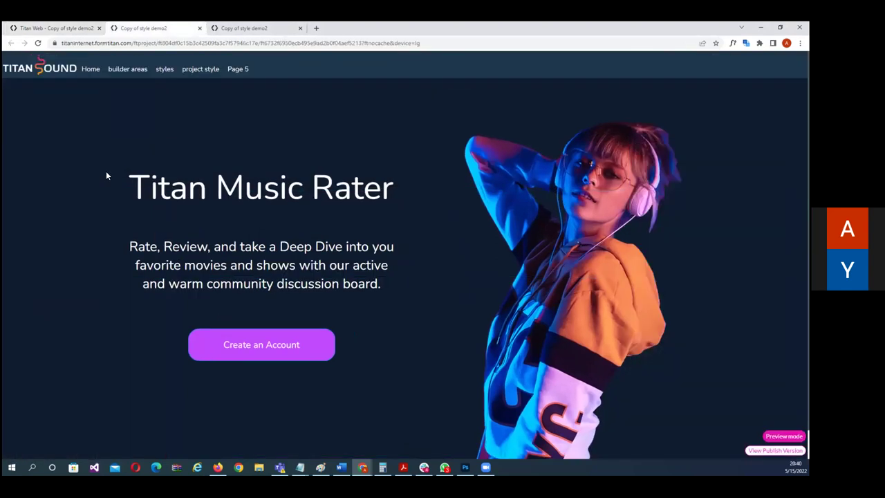
key("F5")
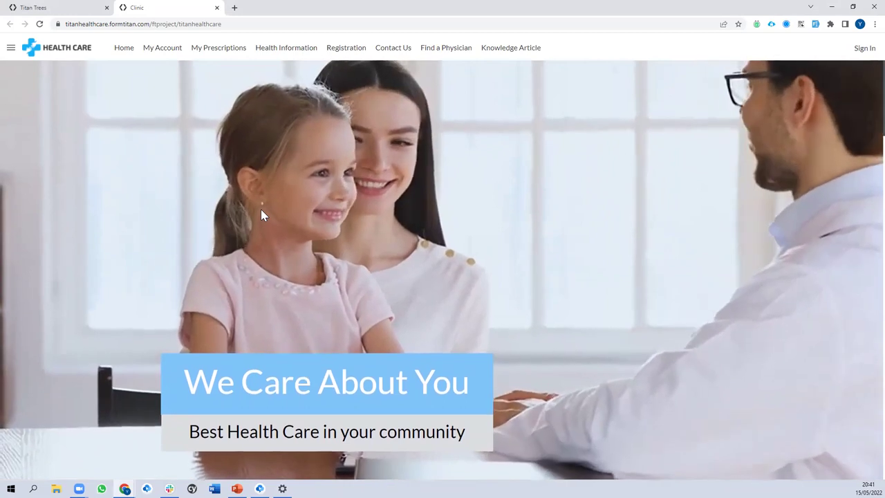
- Examine the video background and overlaid headings at the start of the Health Care example homepage
scroll(261, 209, "down", 2)
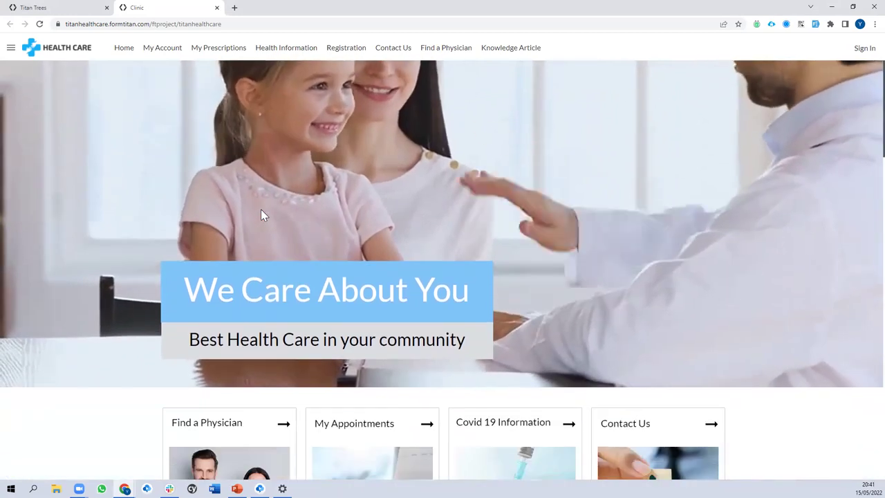
scroll(260, 208, "up", 2)
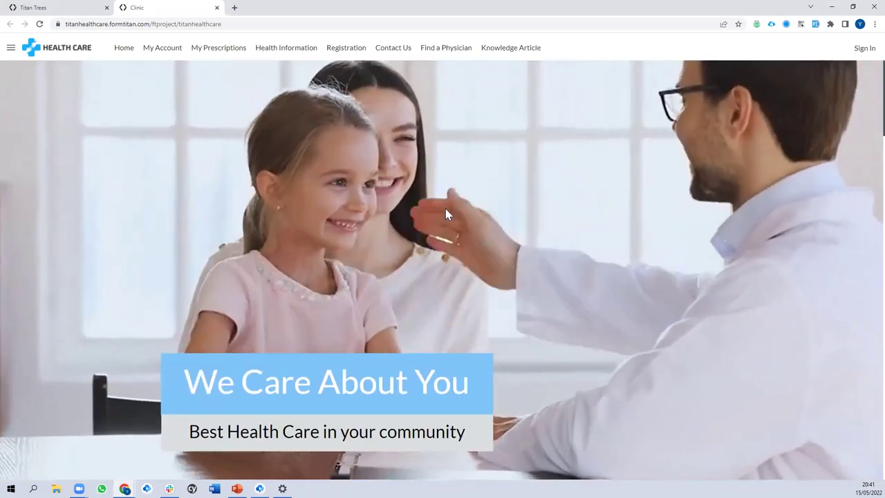
scroll(445, 208, "down", 1)
scroll(446, 211, "up", 1)
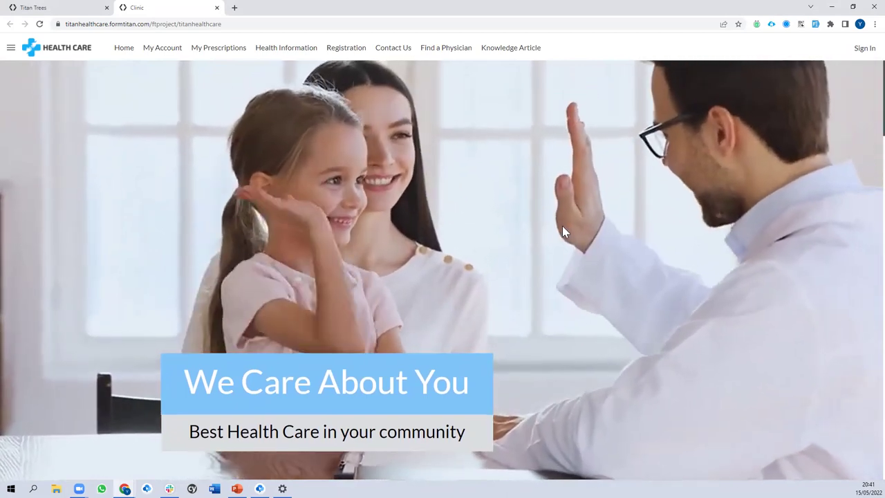
scroll(562, 226, "down", 1)
- Examine the Health Care homepage's cards, articles, clinics and news sections, and flip the Let's Talk About It slides forward and back
scroll(565, 232, "down", 5)
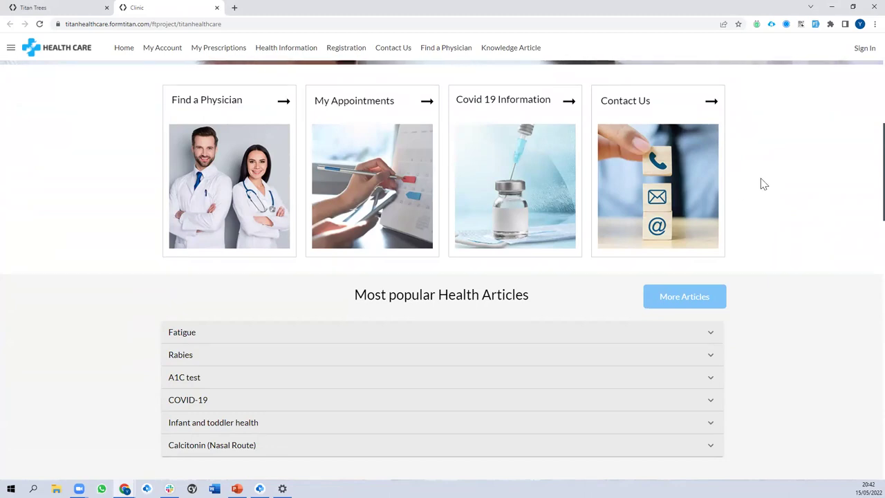
scroll(763, 184, "down", 2)
scroll(764, 184, "down", 3)
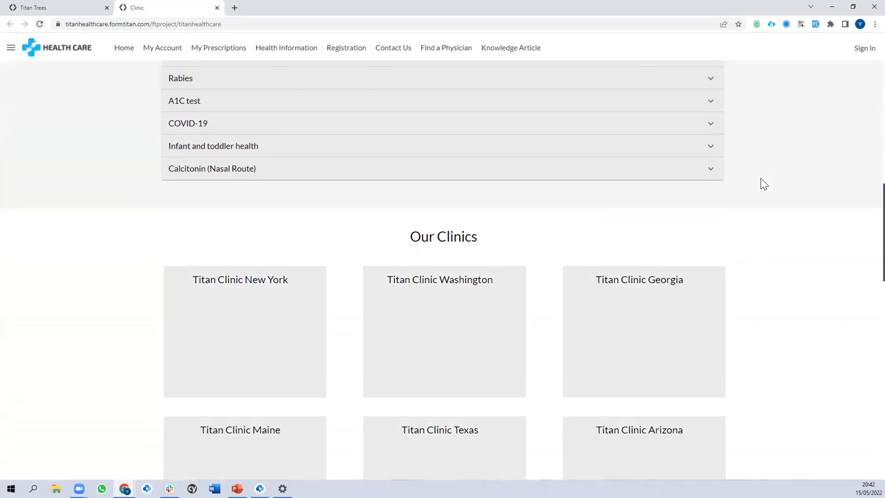
scroll(809, 219, "down", 1)
scroll(808, 274, "down", 6)
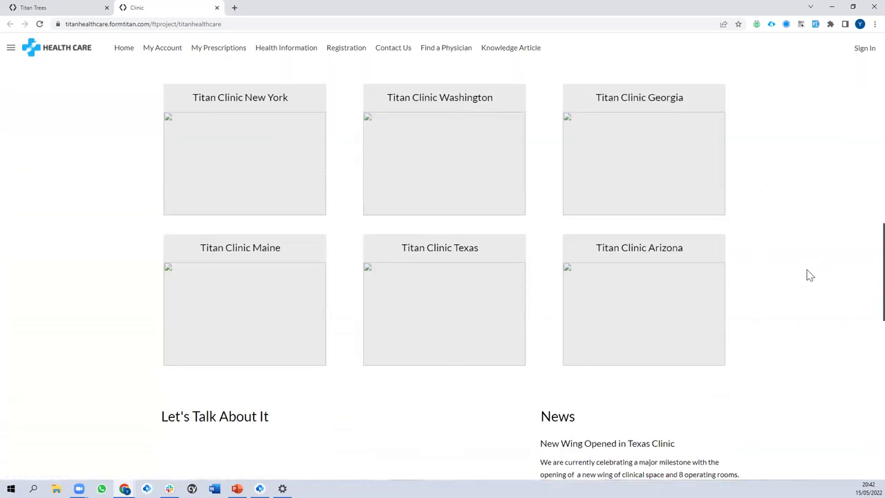
scroll(808, 270, "down", 3)
scroll(760, 256, "up", 2)
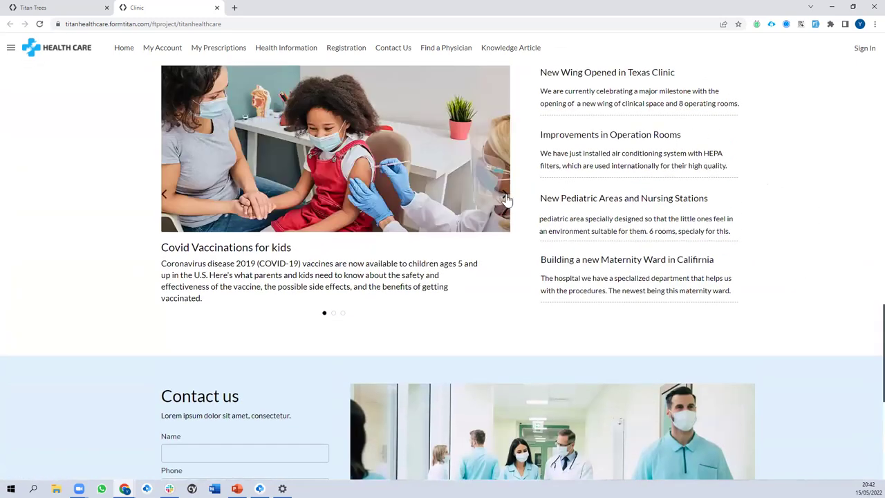
left_click(506, 197)
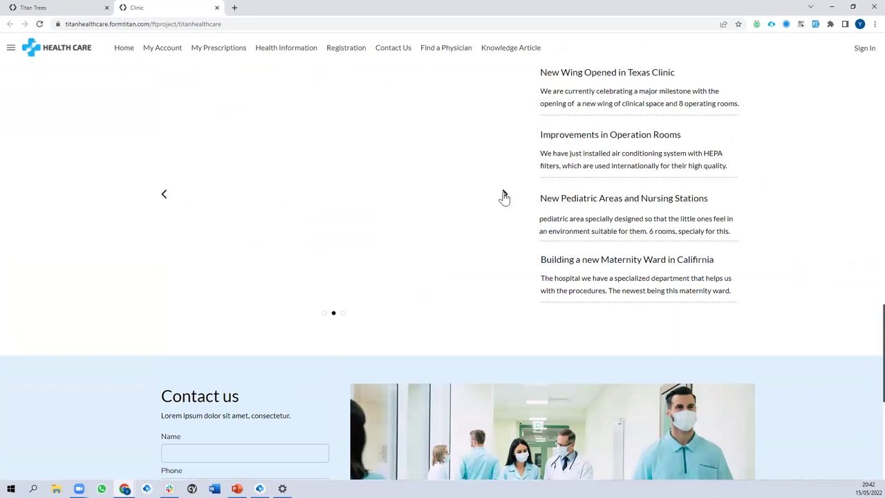
left_click(167, 197)
scroll(754, 183, "up", 7)
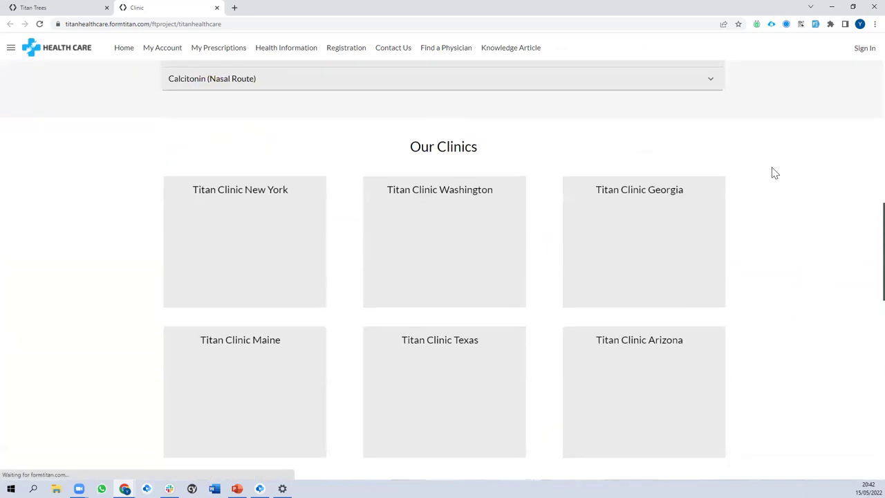
scroll(775, 173, "up", 10)
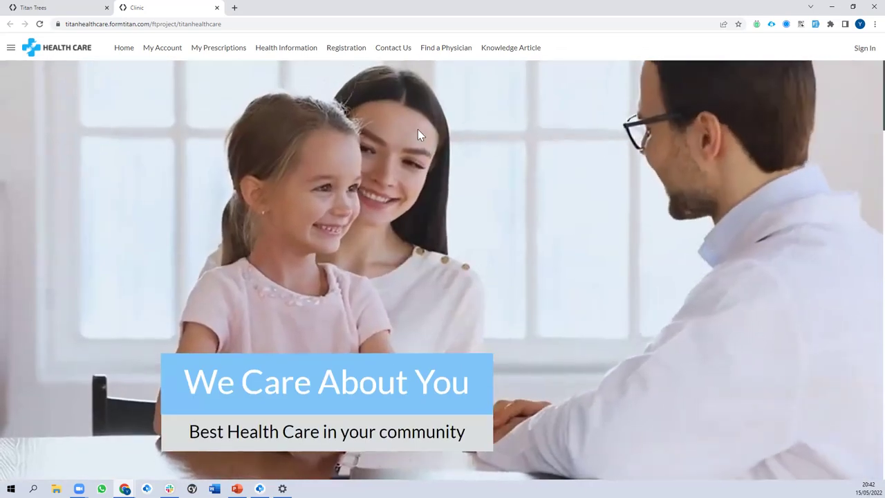
- Switch to the Titan Trees example site and examine its header slideshow and Our Organization section
left_click(57, 9)
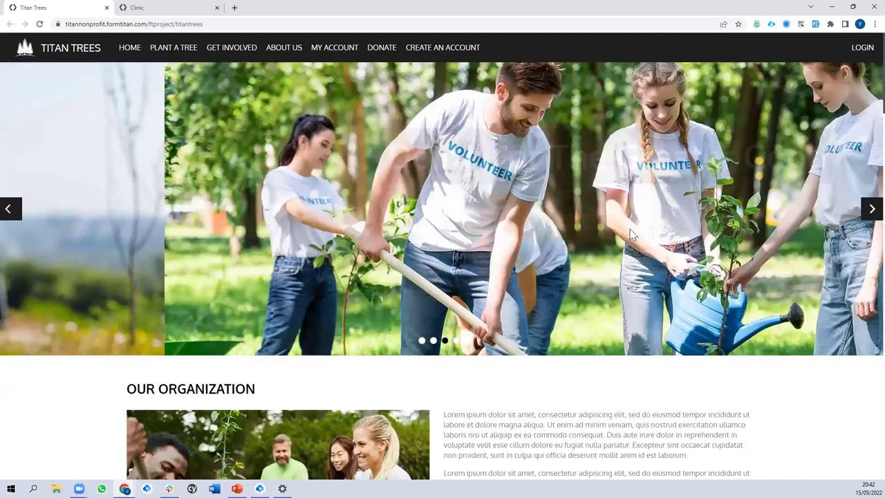
scroll(567, 208, "down", 1)
scroll(628, 193, "down", 3)
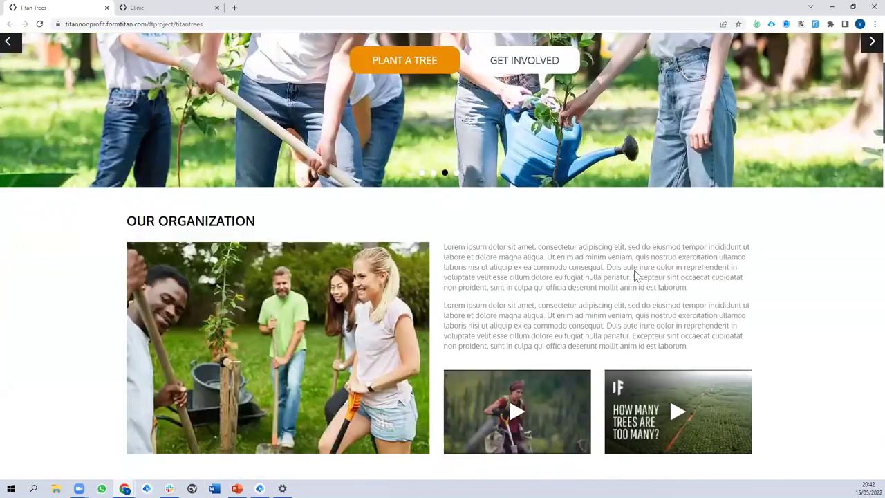
scroll(613, 243, "up", 4)
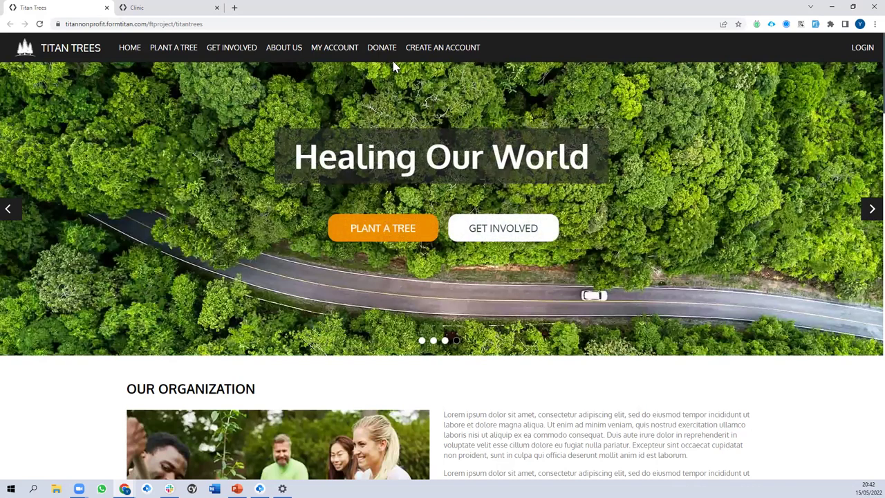
- Examine the Keep Planting and Keep Growing charts on the Titan Trees homepage, including the donut chart's segment tooltips and the forest background
scroll(395, 66, "down", 3)
scroll(415, 254, "down", 5)
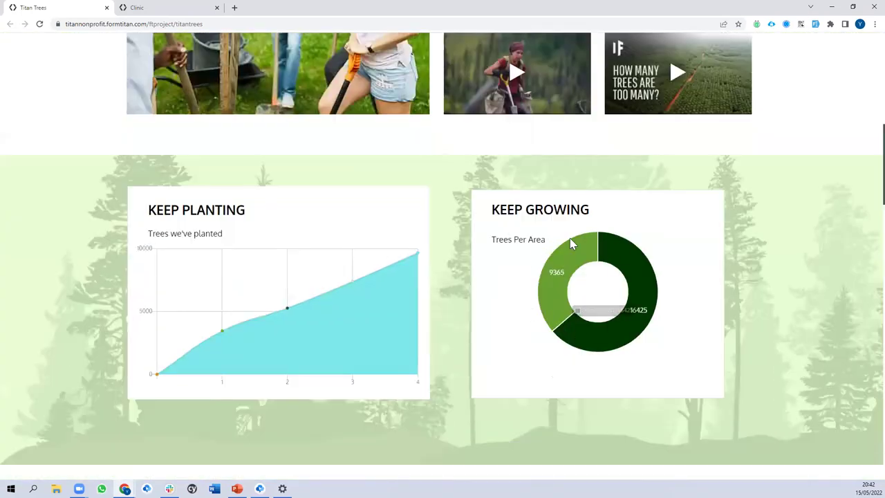
mouse_move(553, 322)
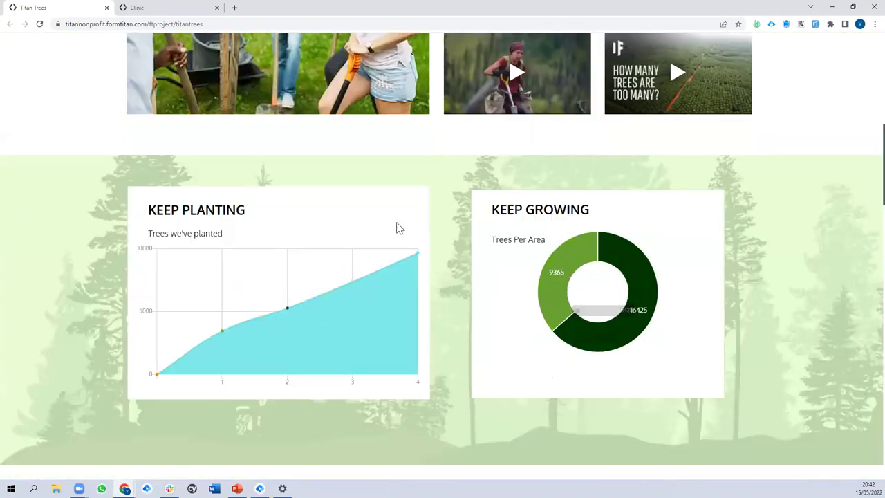
mouse_move(652, 307)
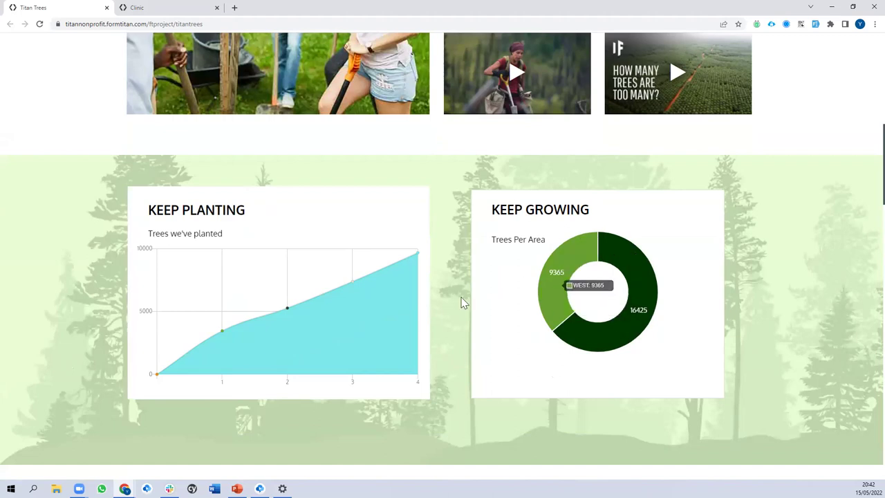
scroll(428, 310, "down", 1)
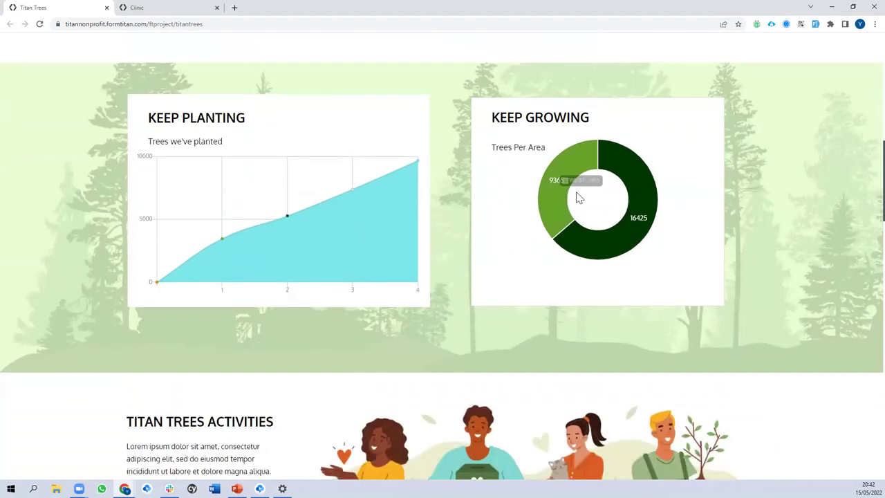
scroll(797, 242, "down", 1)
scroll(798, 247, "down", 1)
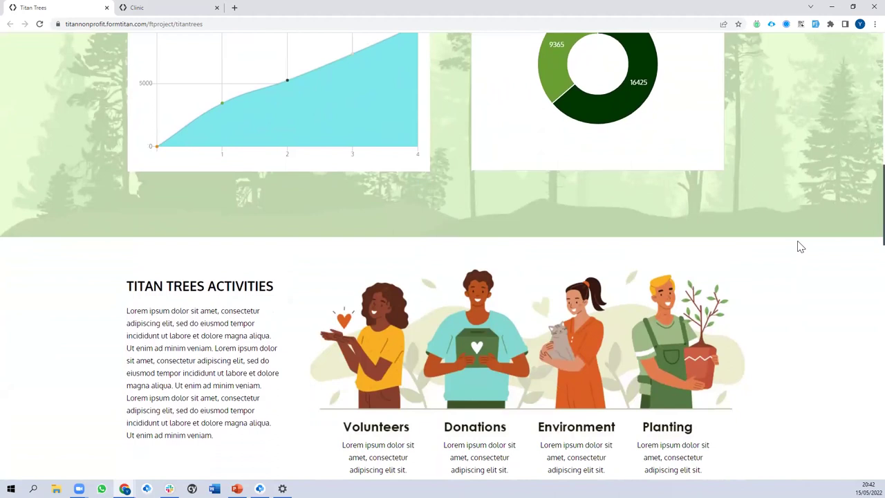
scroll(799, 247, "up", 2)
scroll(799, 247, "down", 2)
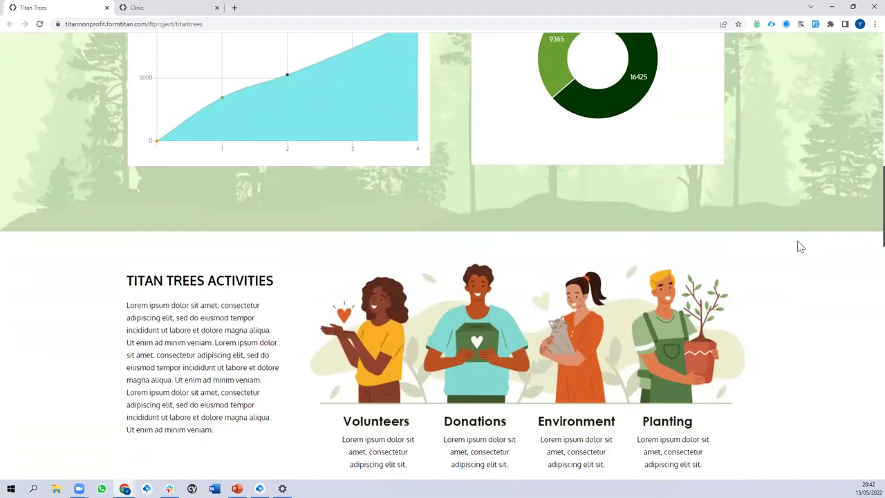
- Examine the Titan Trees Activities section, the three activity cards, the planting locations map, the donation banner and the footer
scroll(800, 247, "down", 1)
scroll(800, 247, "up", 1)
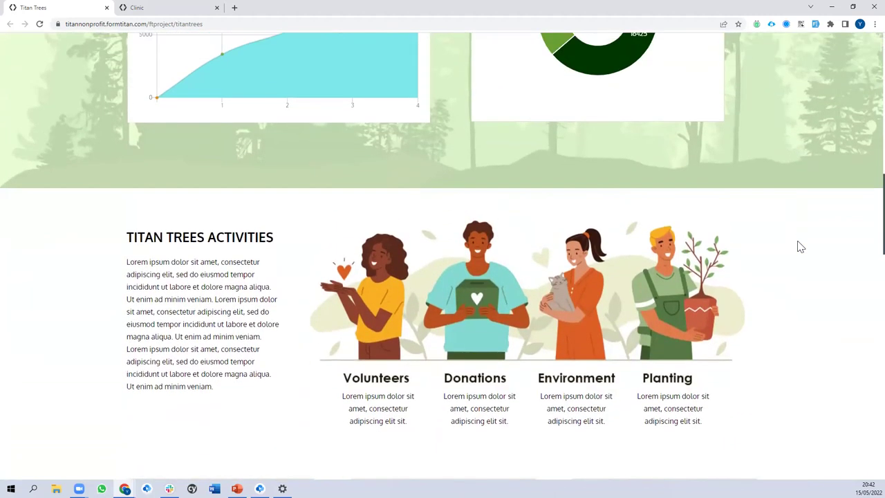
scroll(800, 242, "down", 3)
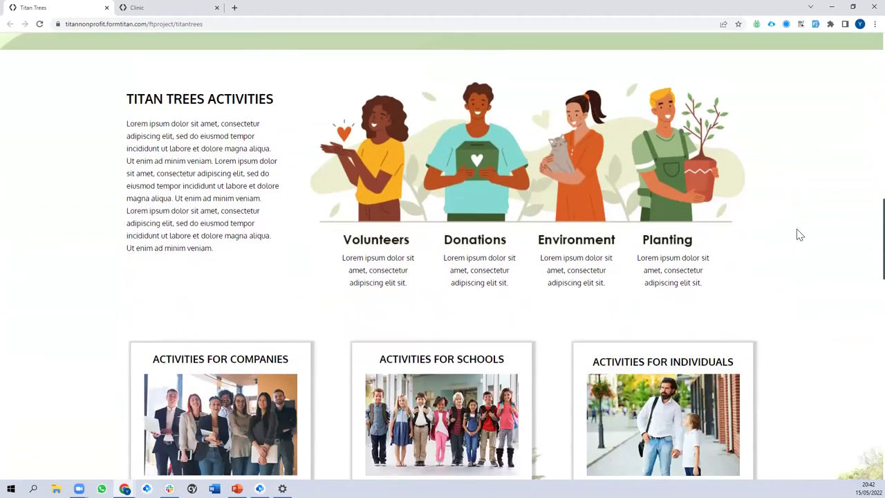
scroll(800, 235, "down", 4)
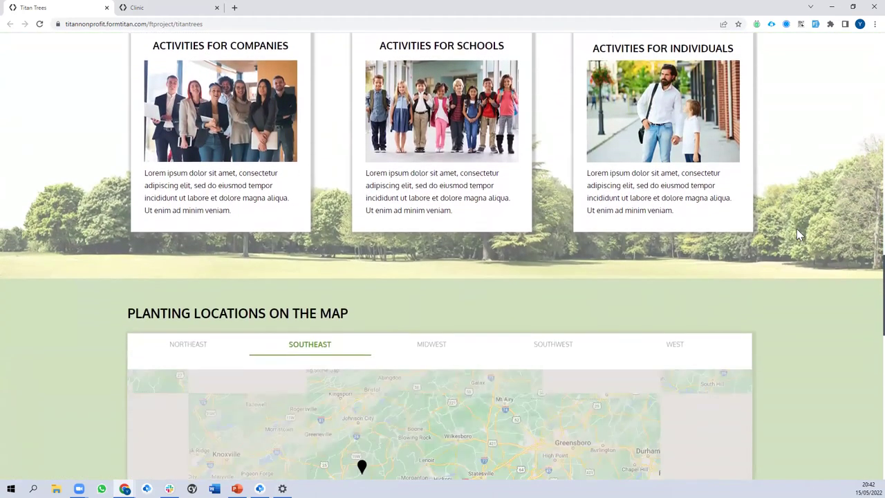
scroll(797, 229, "down", 10)
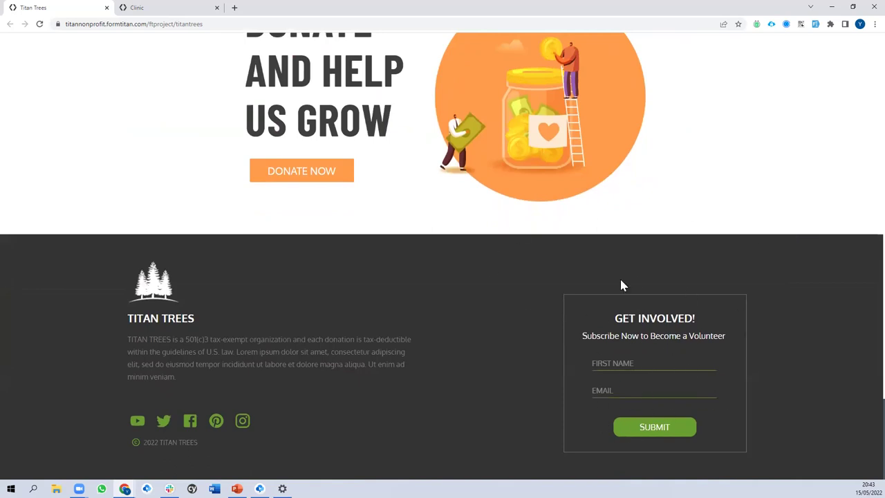
scroll(645, 337, "up", 7)
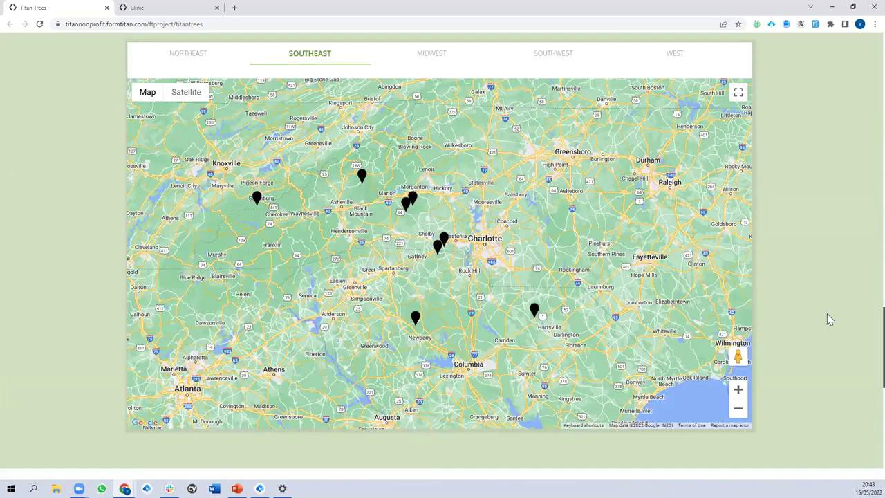
scroll(854, 319, "down", 2)
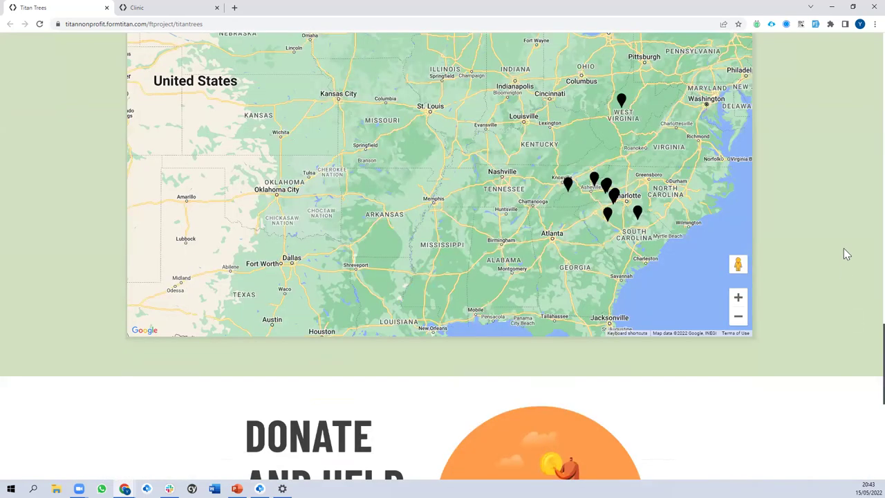
- Return to the start of the Titan Trees homepage and review the header slideshow and Our Organization section again
scroll(845, 253, "up", 10)
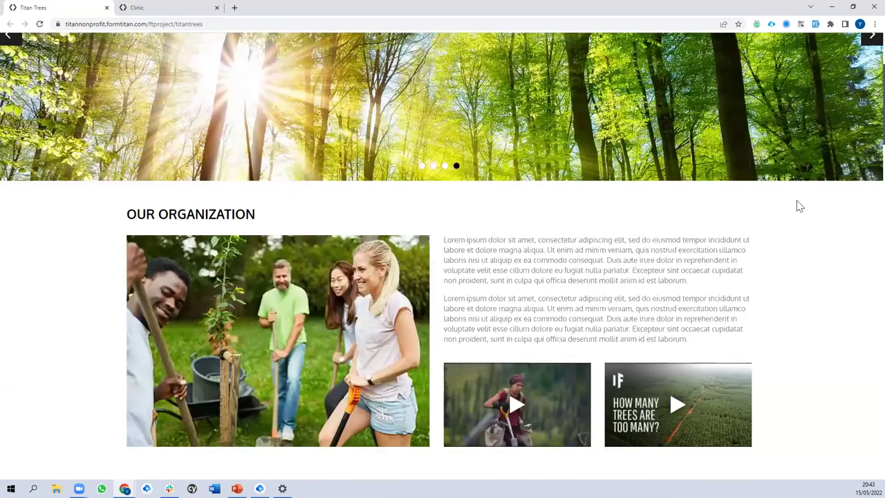
scroll(691, 215, "up", 3)
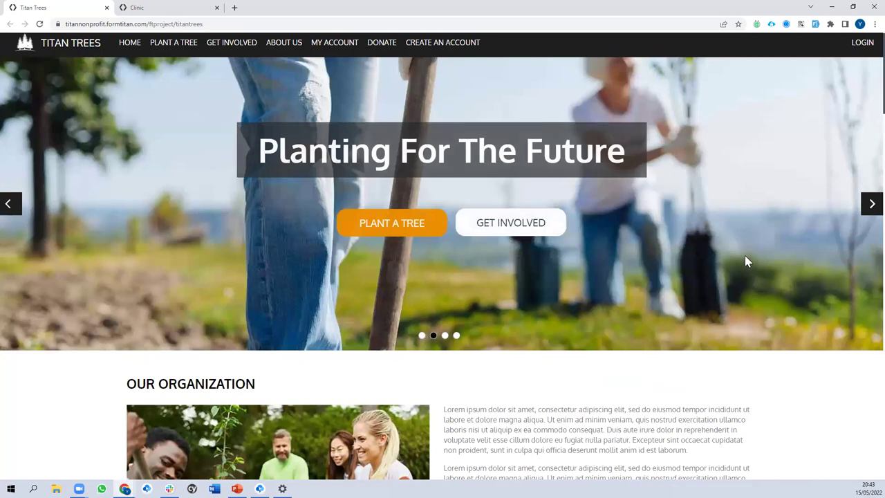
scroll(745, 262, "down", 1)
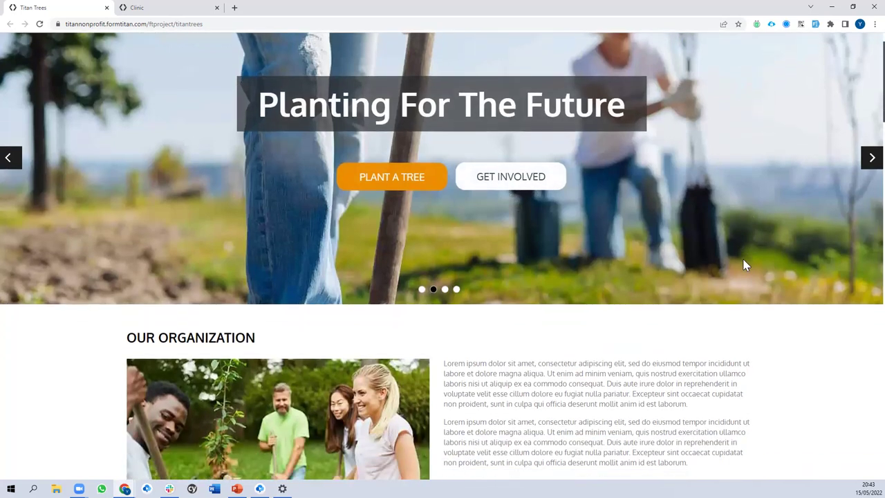
scroll(743, 270, "down", 1)
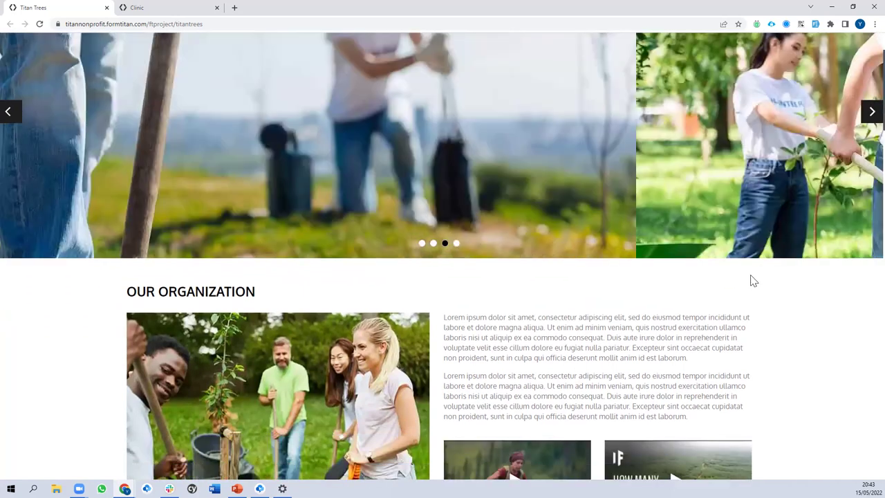
scroll(757, 280, "up", 2)
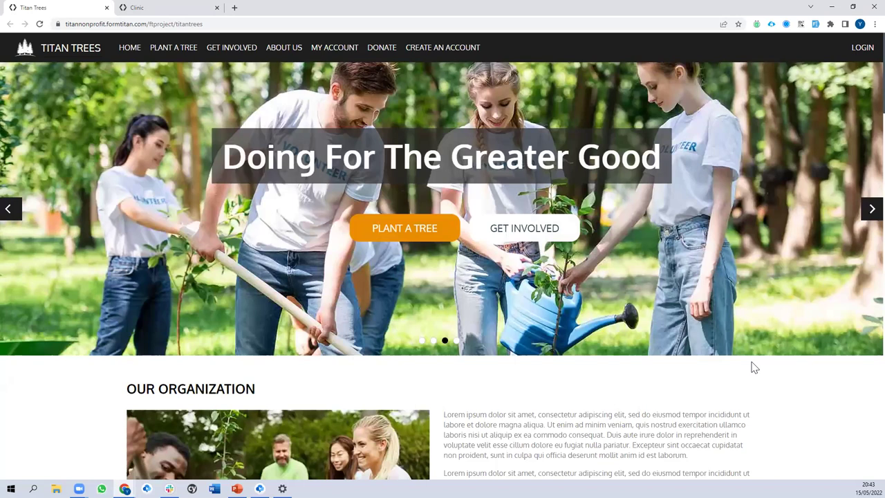
scroll(754, 368, "down", 6)
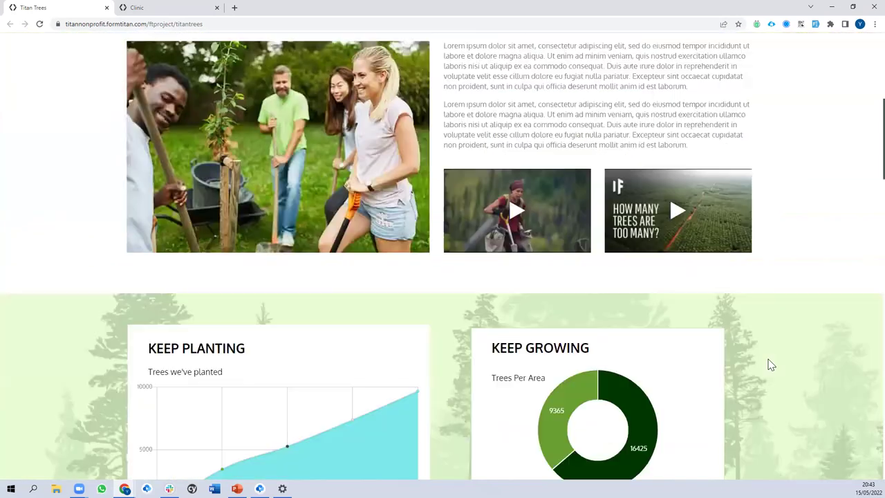